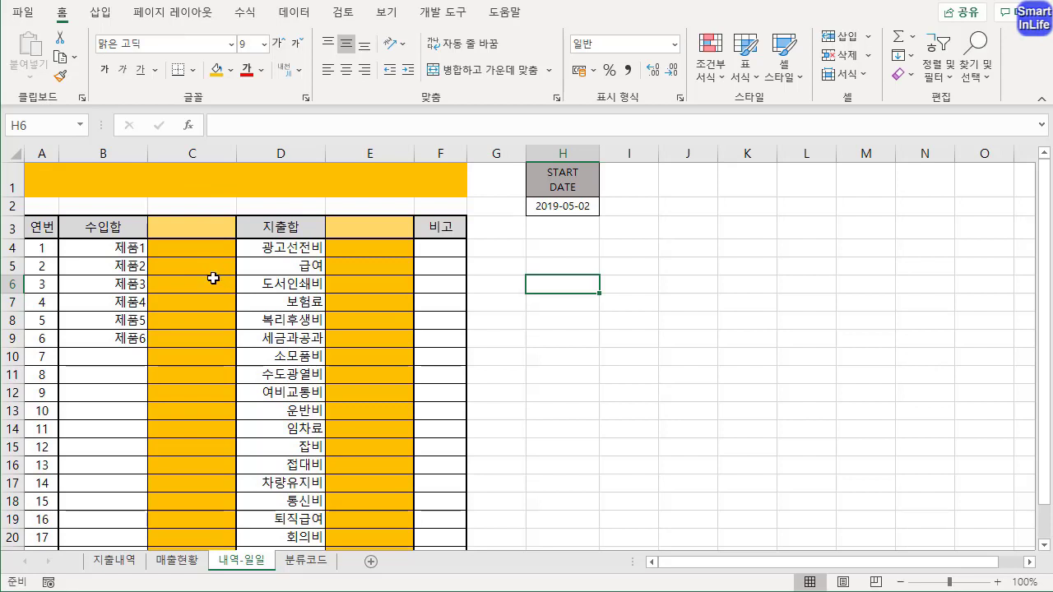
{"action": "left_click", "coordinate": [527, 388]}
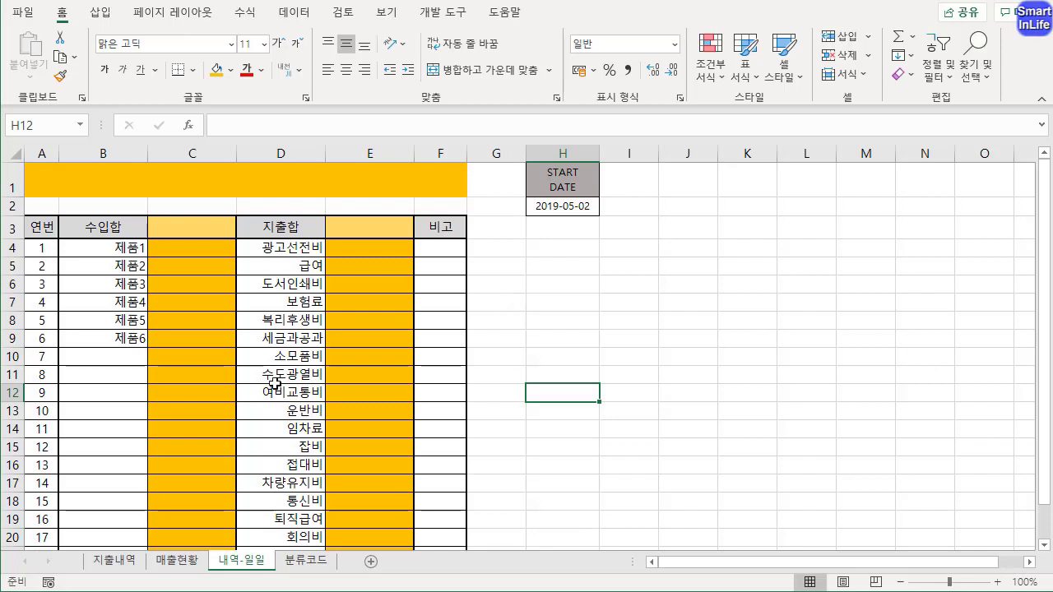
{"action": "left_click", "coordinate": [487, 304]}
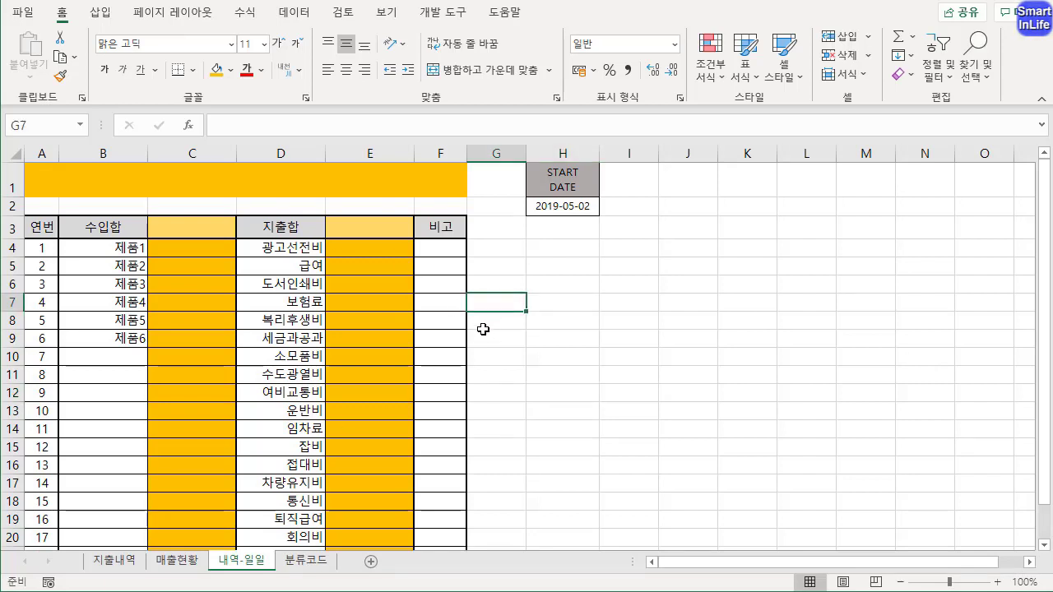
- Examine the expense records and the 금액 column on the 지출내역 sheet
{"action": "left_click", "coordinate": [128, 560]}
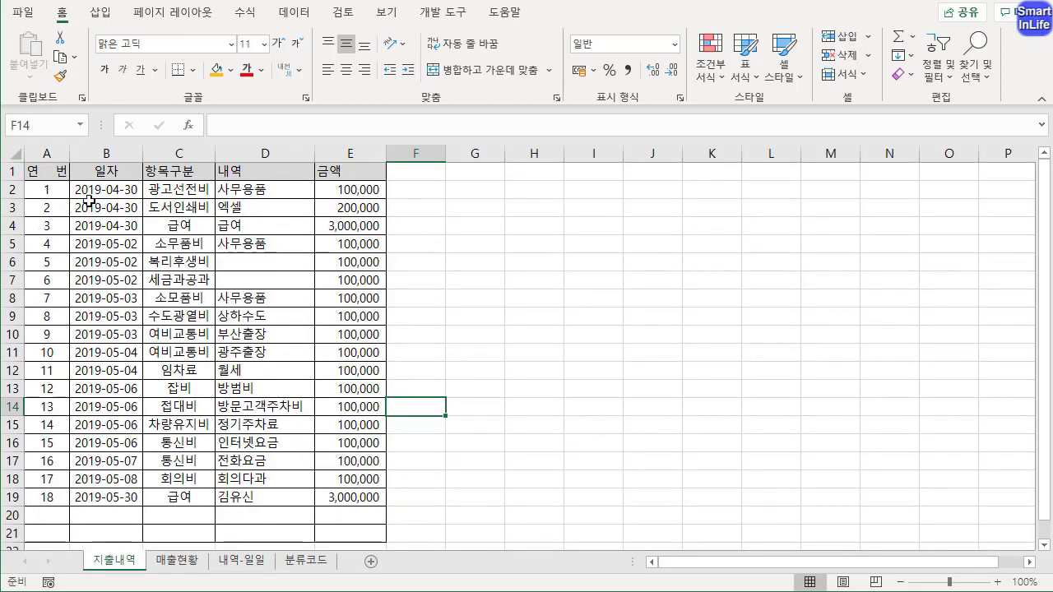
{"action": "left_click", "coordinate": [426, 356]}
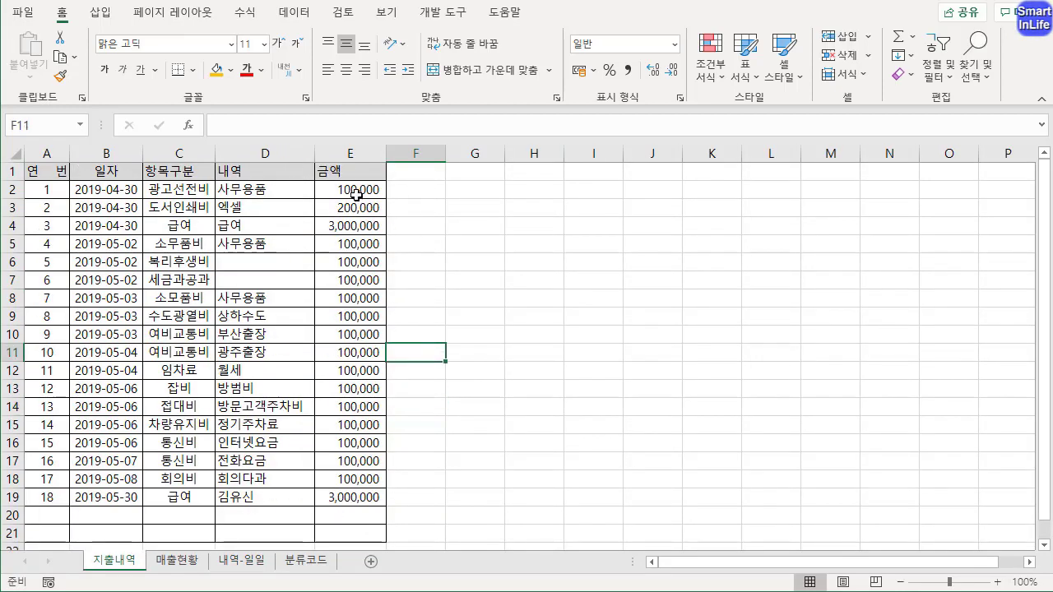
{"action": "left_click_drag", "start_coordinate": [356, 194], "coordinate": [356, 483]}
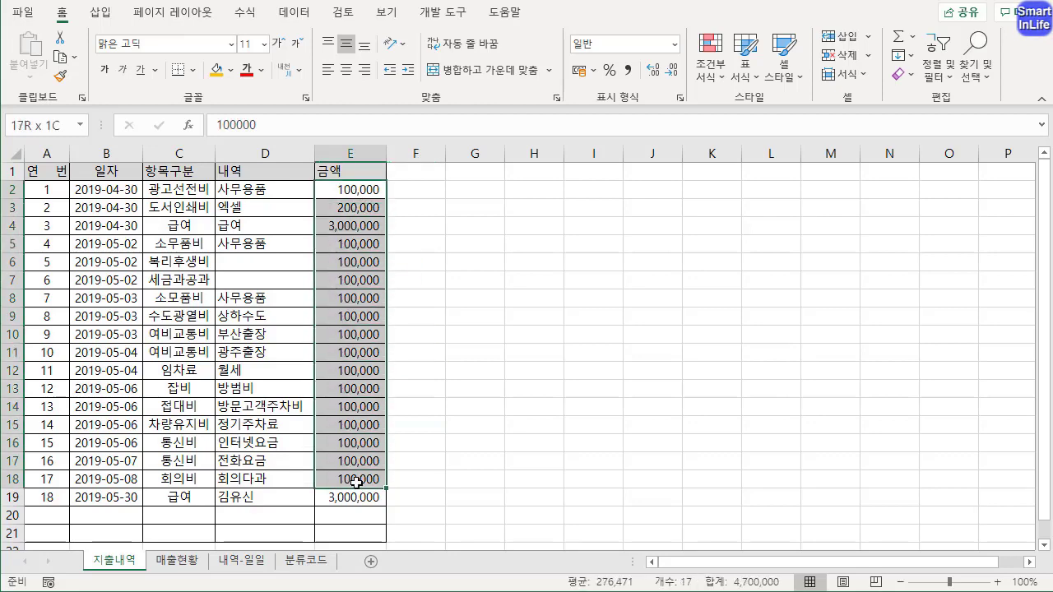
{"action": "left_click", "coordinate": [417, 421]}
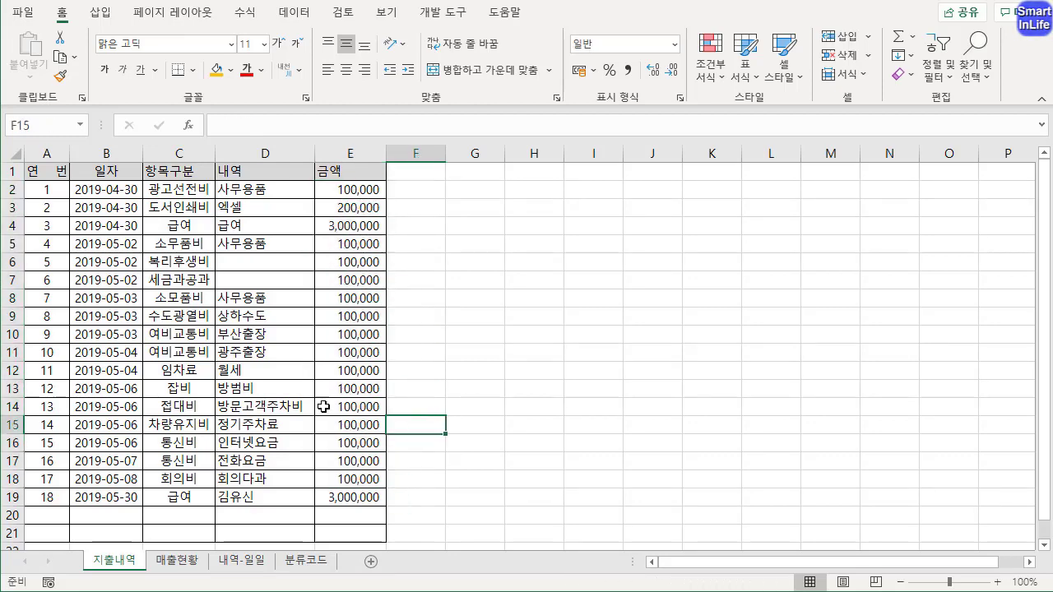
- Examine the sales records on the 매출현황 sheet, including how 금액 and 부가세 are calculated in row 2
{"action": "left_click", "coordinate": [196, 562]}
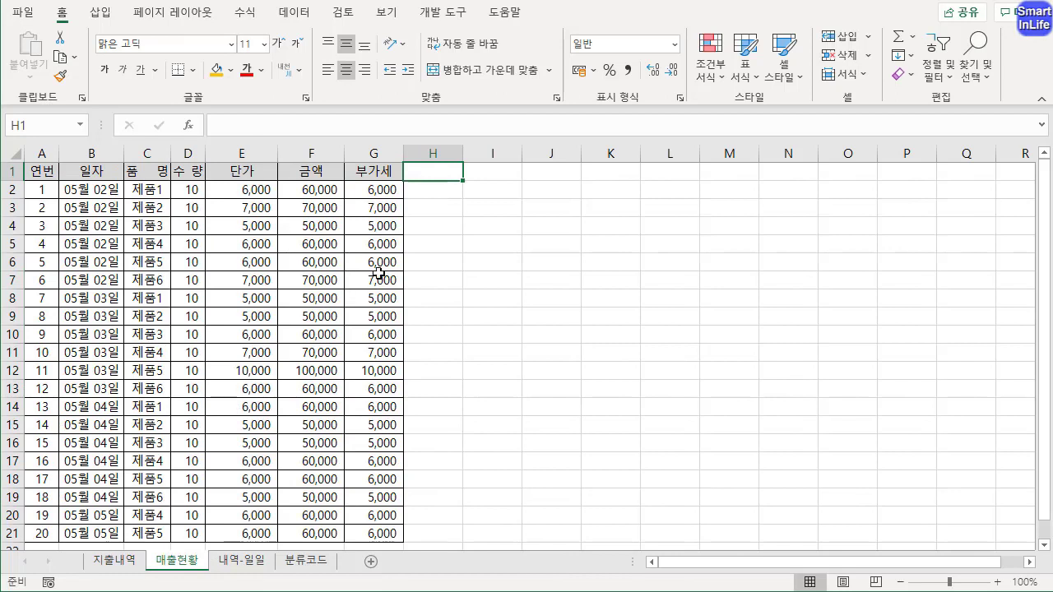
{"action": "left_click", "coordinate": [442, 279]}
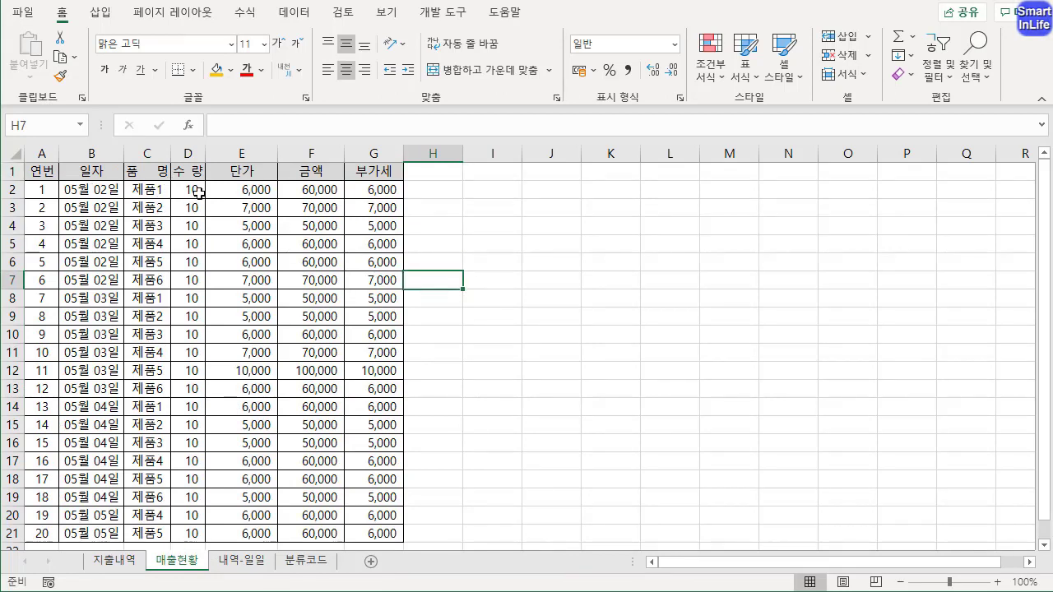
{"action": "left_click", "coordinate": [451, 226]}
{"action": "left_click", "coordinate": [316, 190]}
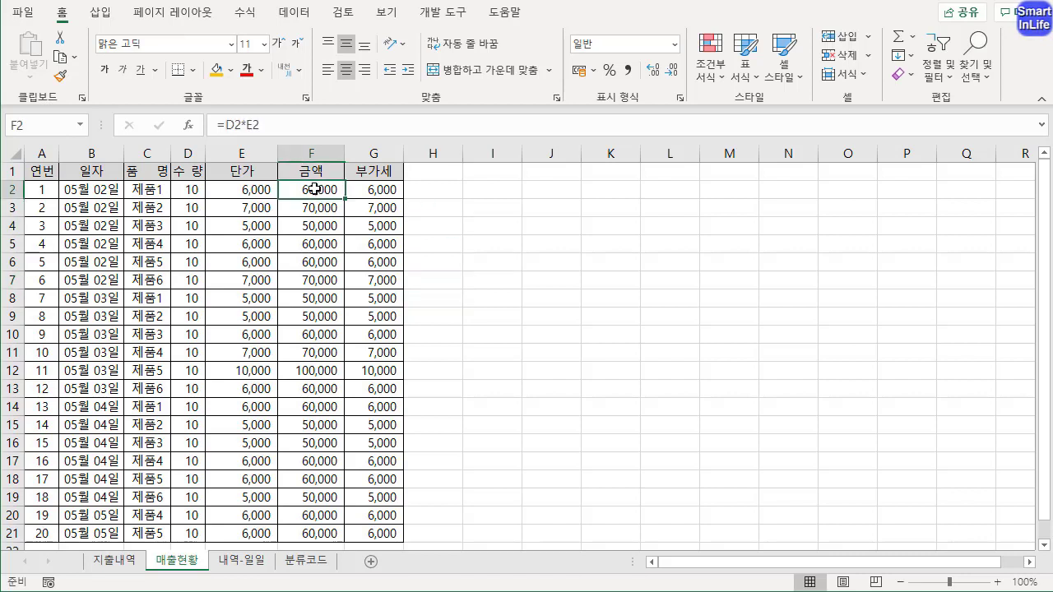
{"action": "left_click", "coordinate": [190, 188]}
{"action": "left_click", "coordinate": [238, 189]}
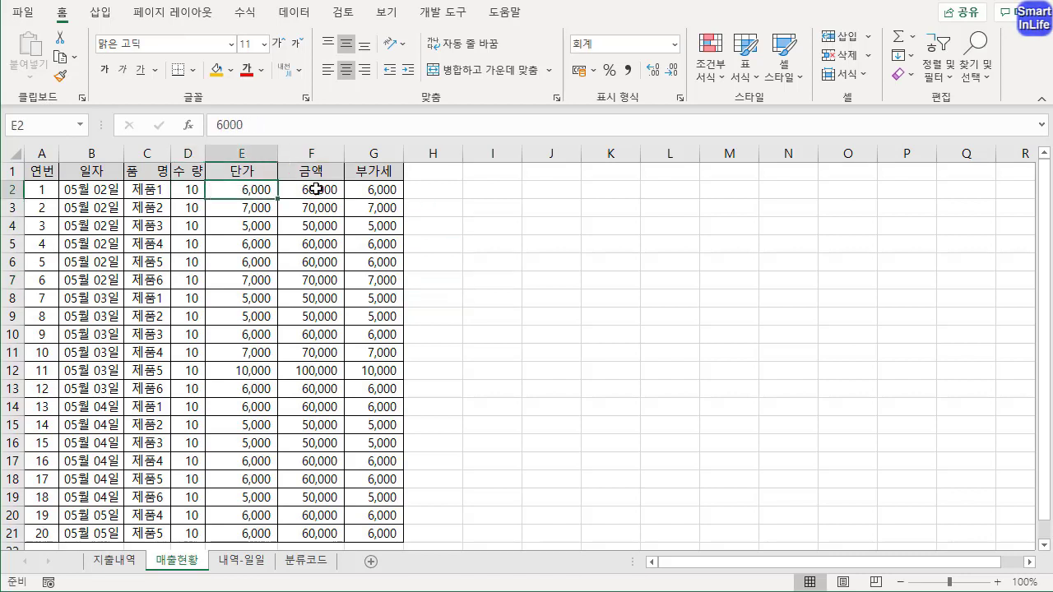
{"action": "left_click", "coordinate": [311, 189]}
{"action": "left_click", "coordinate": [375, 189]}
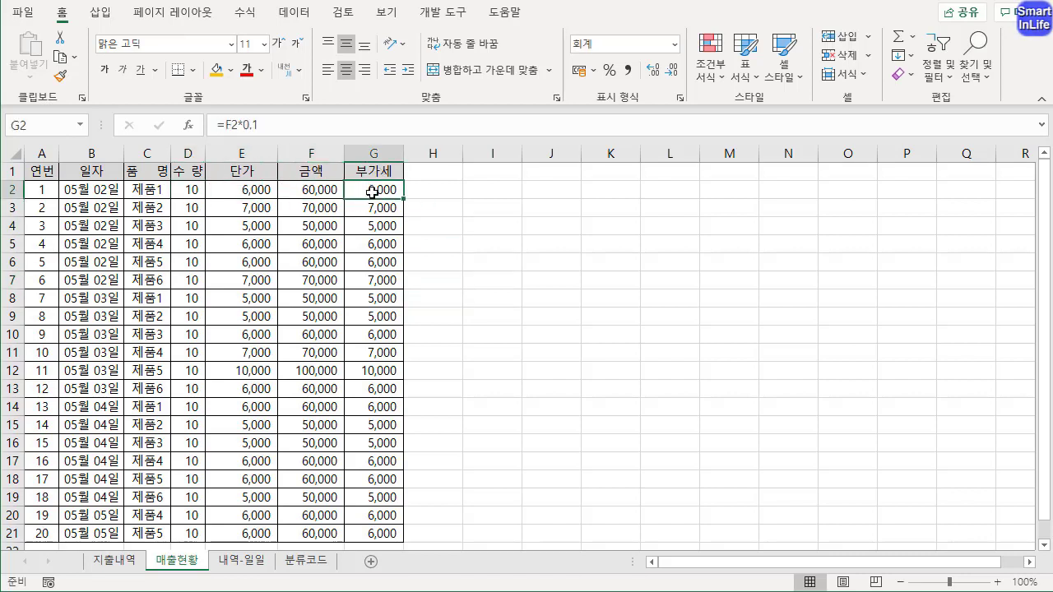
{"action": "left_click", "coordinate": [300, 193]}
{"action": "left_click", "coordinate": [386, 190]}
{"action": "left_click", "coordinate": [416, 191]}
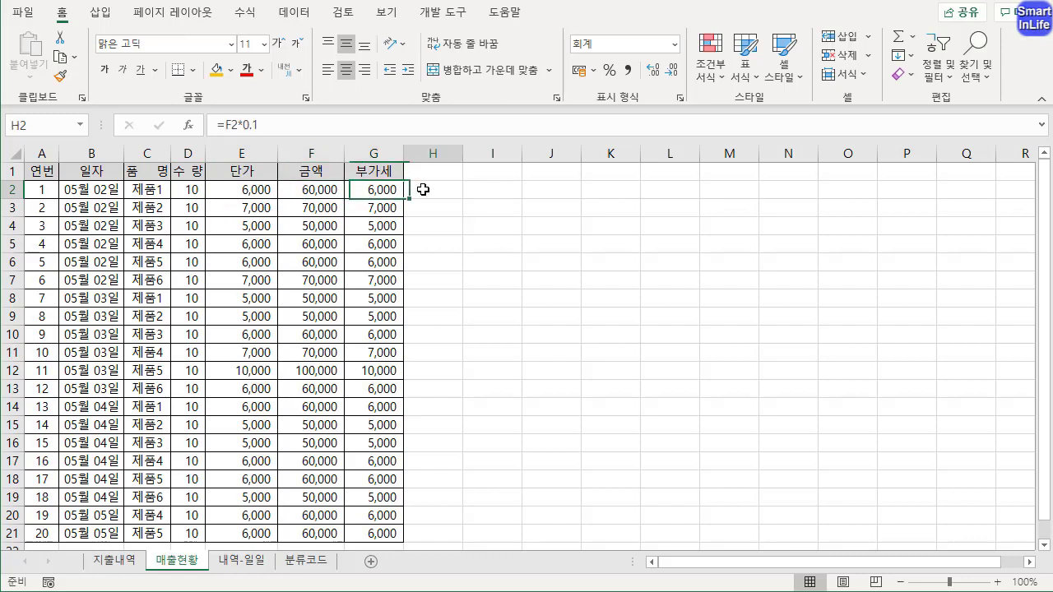
- Add the header 합계 in H1 and enter =SUM(F2:G2) in H2 to total the amount and VAT
{"action": "left_click", "coordinate": [424, 173]}
{"action": "type", "text": "합계"}
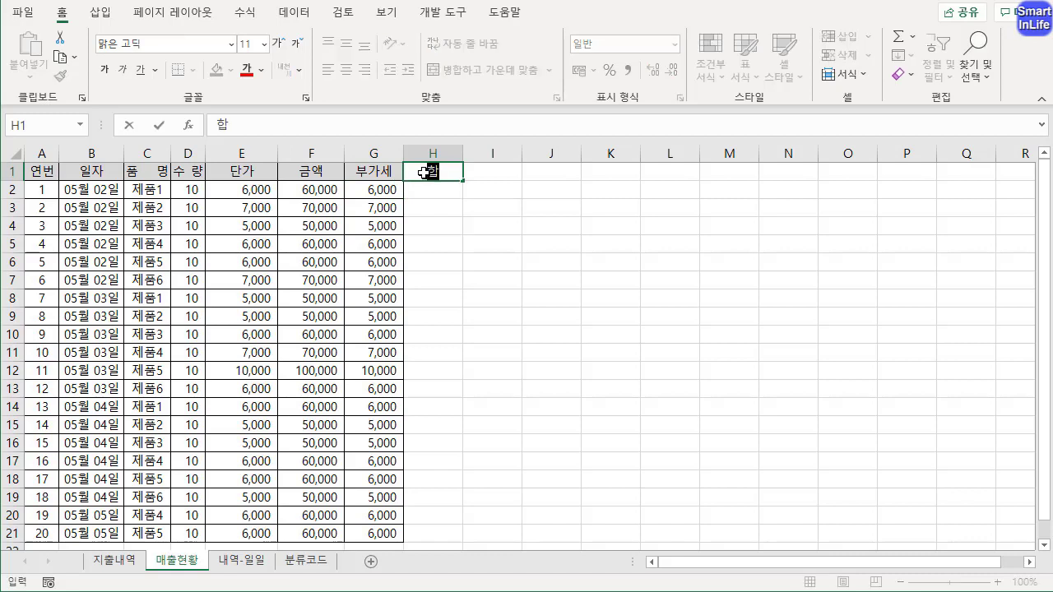
{"action": "key", "text": "Return"}
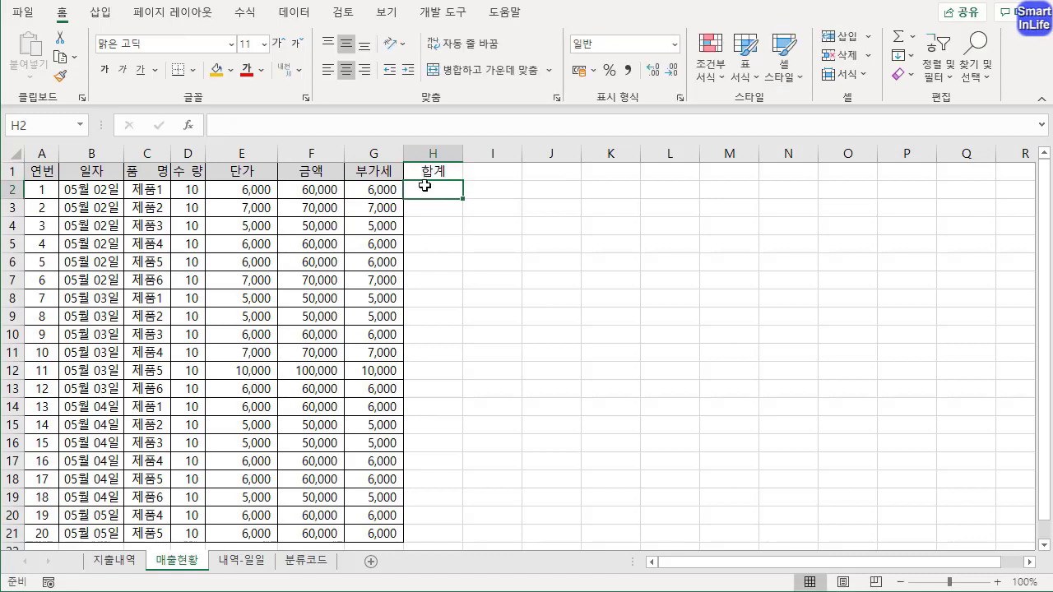
{"action": "type", "text": "="}
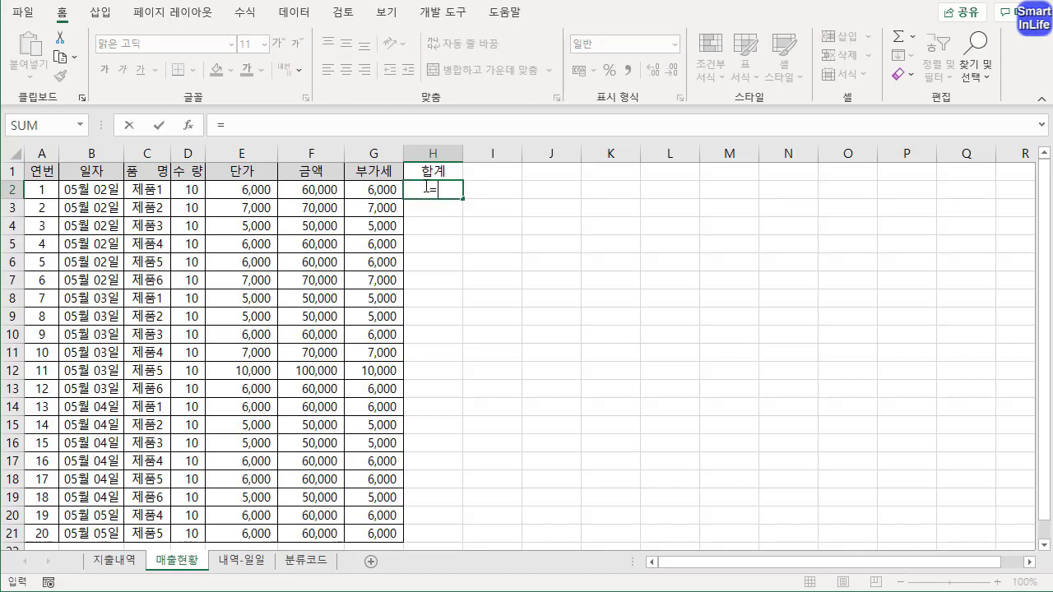
{"action": "type", "text": "SUM("}
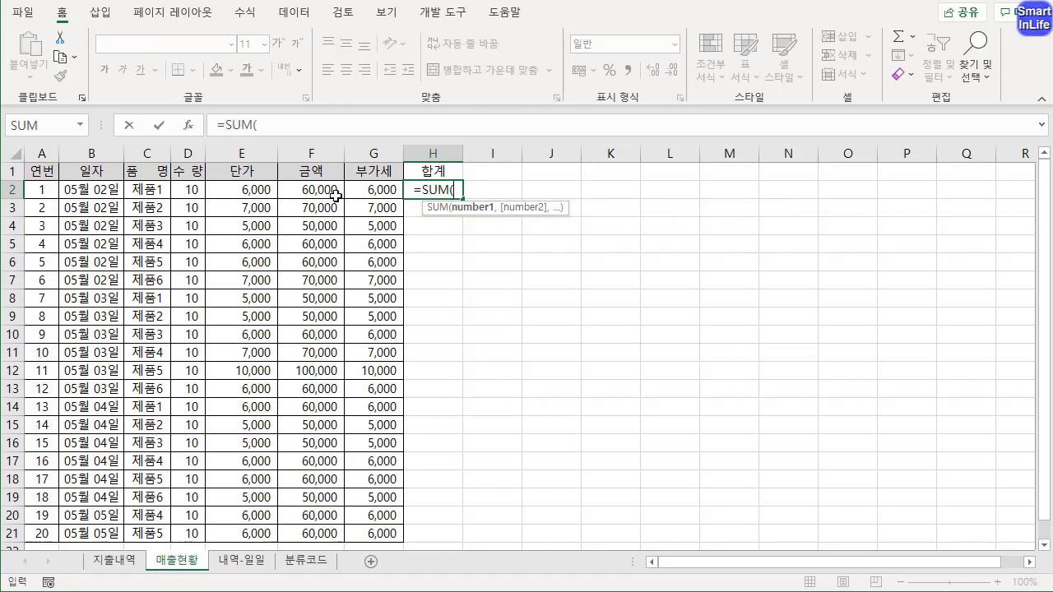
{"action": "left_click_drag", "start_coordinate": [336, 194], "coordinate": [374, 190]}
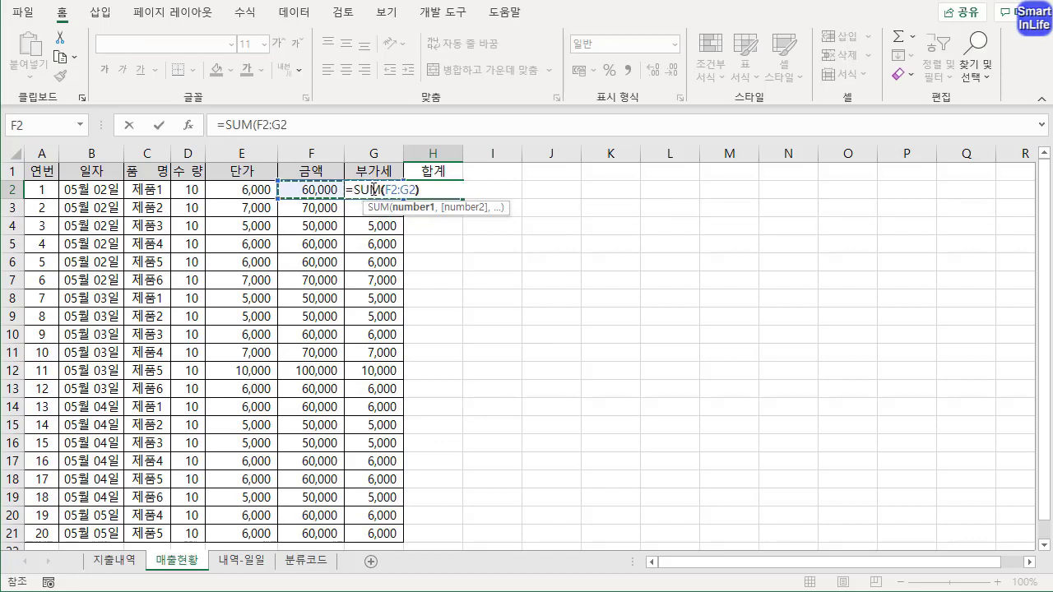
{"action": "type", "text": ")"}
{"action": "key", "text": "Return"}
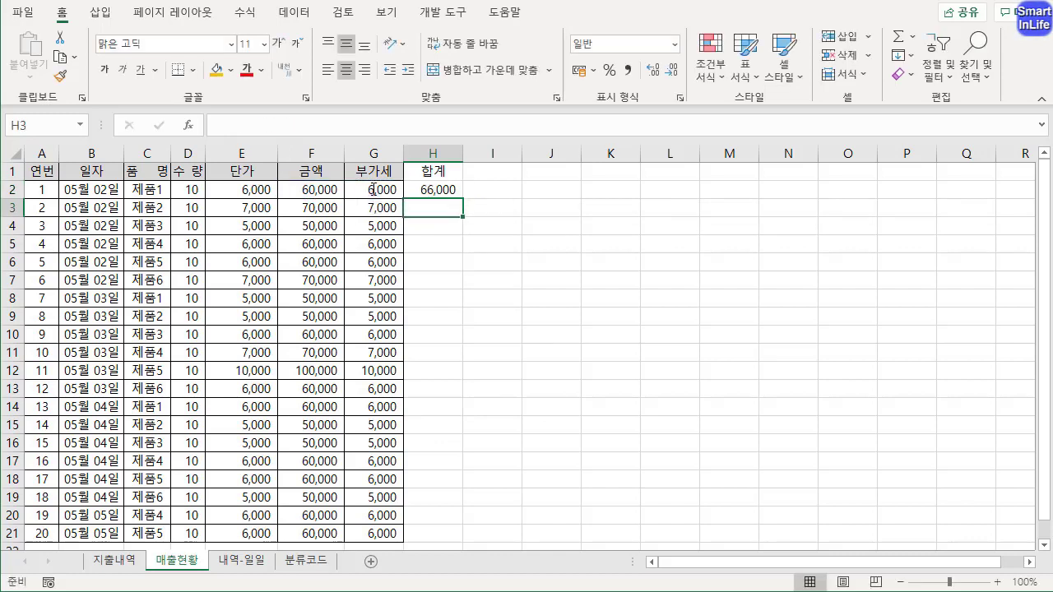
- Fill the H2 total formula down the 합계 column through the last sales record in row 21
{"action": "left_click", "coordinate": [445, 189]}
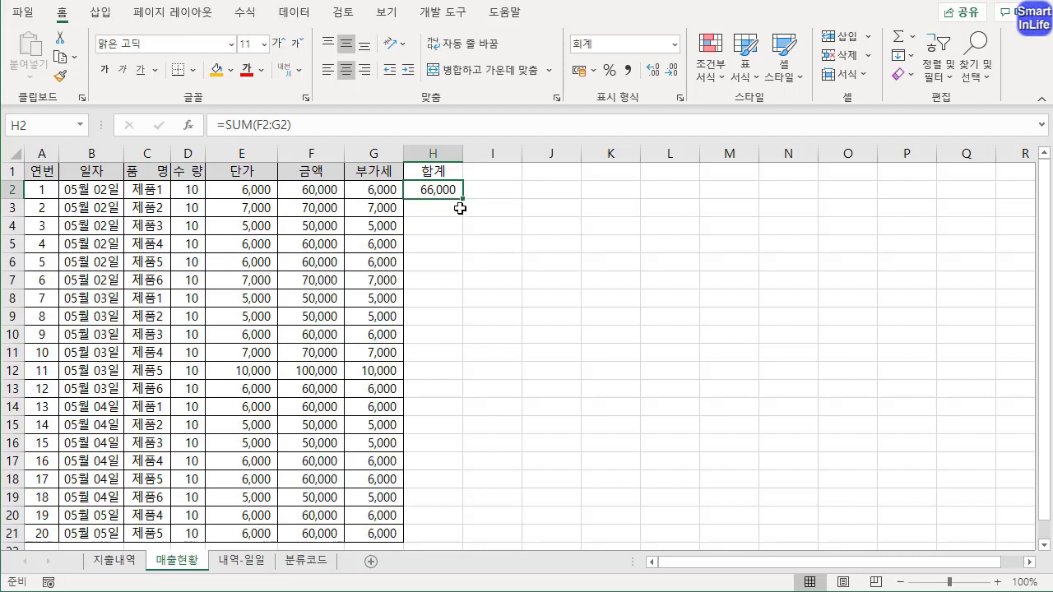
{"action": "key", "text": "ctrl+2"}
{"action": "left_click_drag", "start_coordinate": [461, 208], "coordinate": [447, 202]}
{"action": "key", "text": "Escape"}
{"action": "double_click", "coordinate": [462, 200]}
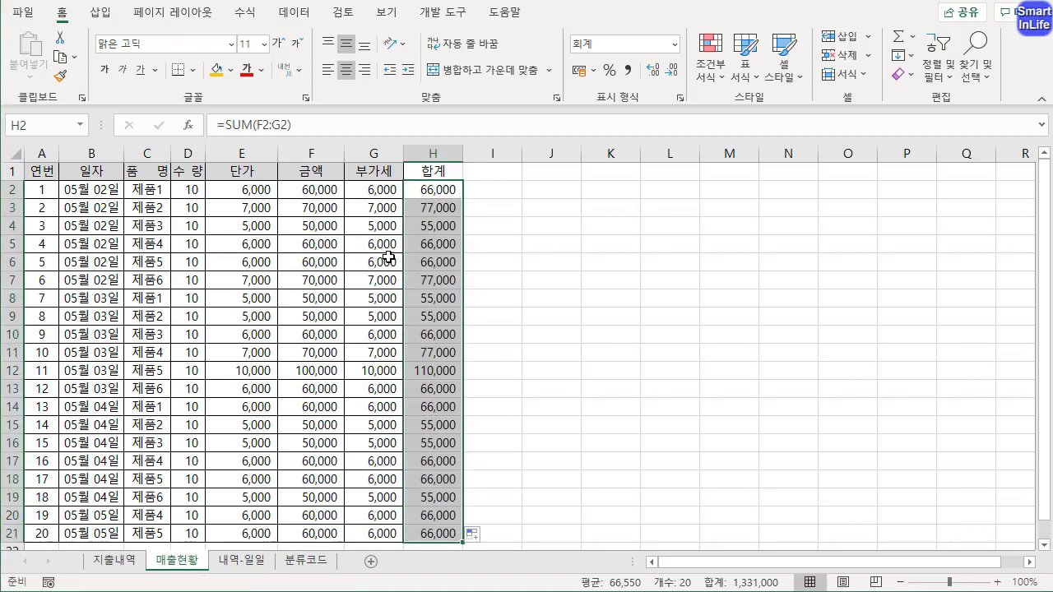
{"action": "left_click_drag", "start_coordinate": [382, 195], "coordinate": [377, 527]}
{"action": "left_click", "coordinate": [434, 535]}
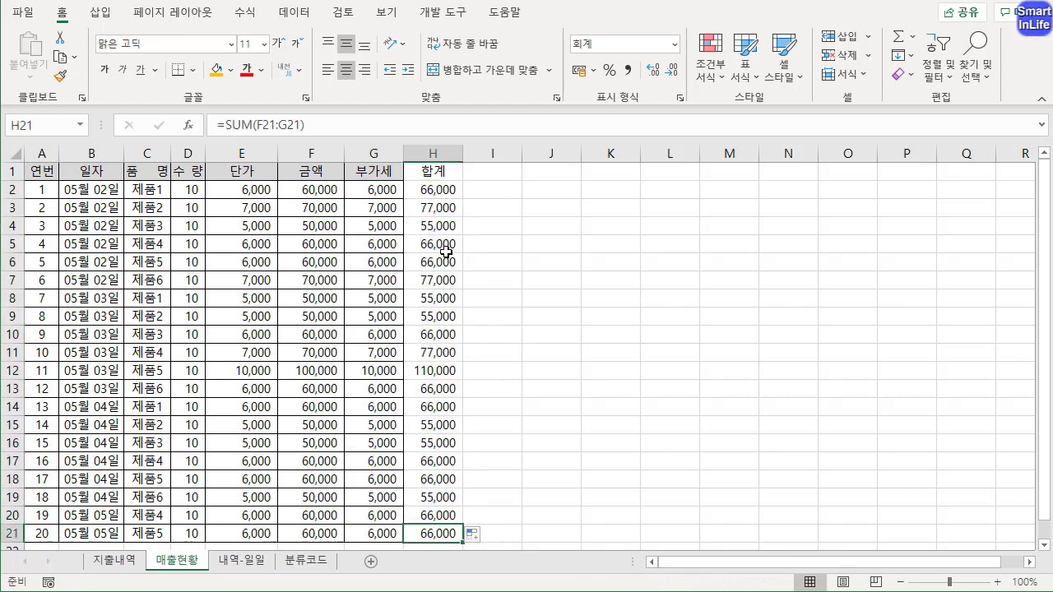
- Copy the formatting of the 부가세 column G onto the 합계 column H
{"action": "left_click", "coordinate": [433, 173]}
{"action": "left_click", "coordinate": [400, 174]}
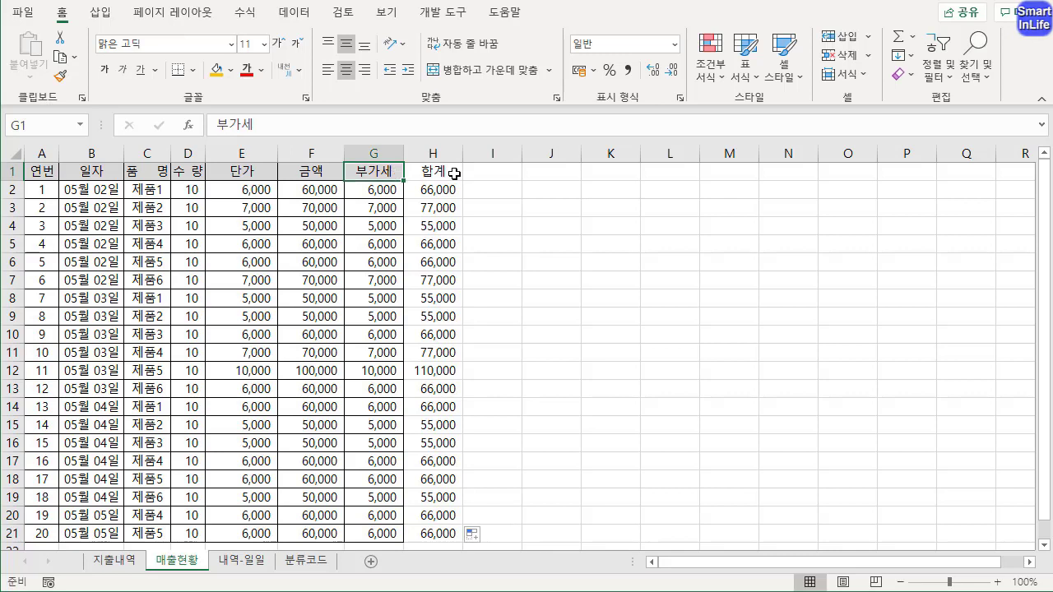
{"action": "left_click", "coordinate": [428, 173]}
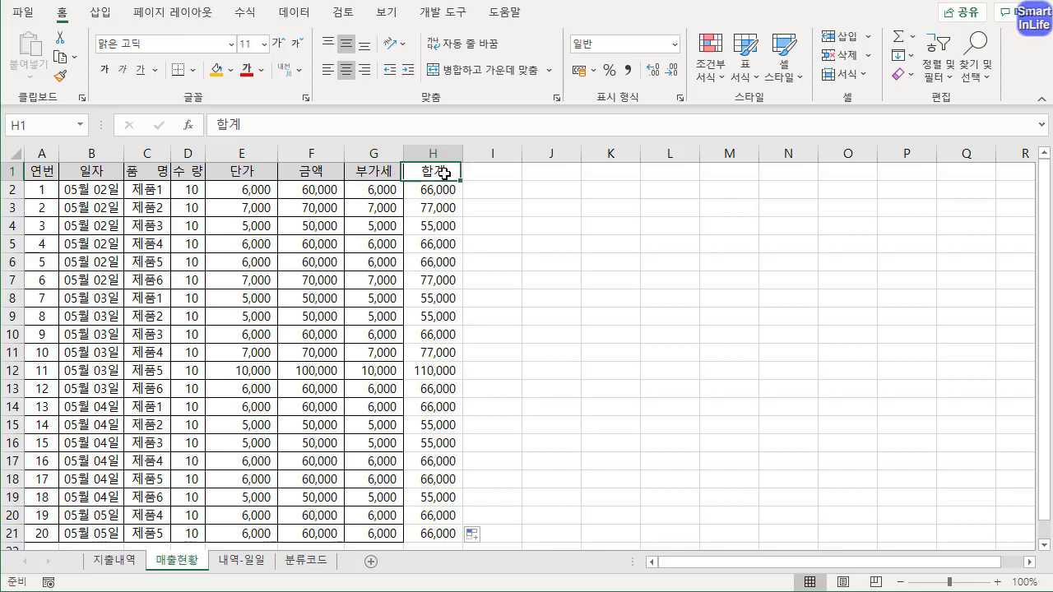
{"action": "left_click", "coordinate": [377, 153]}
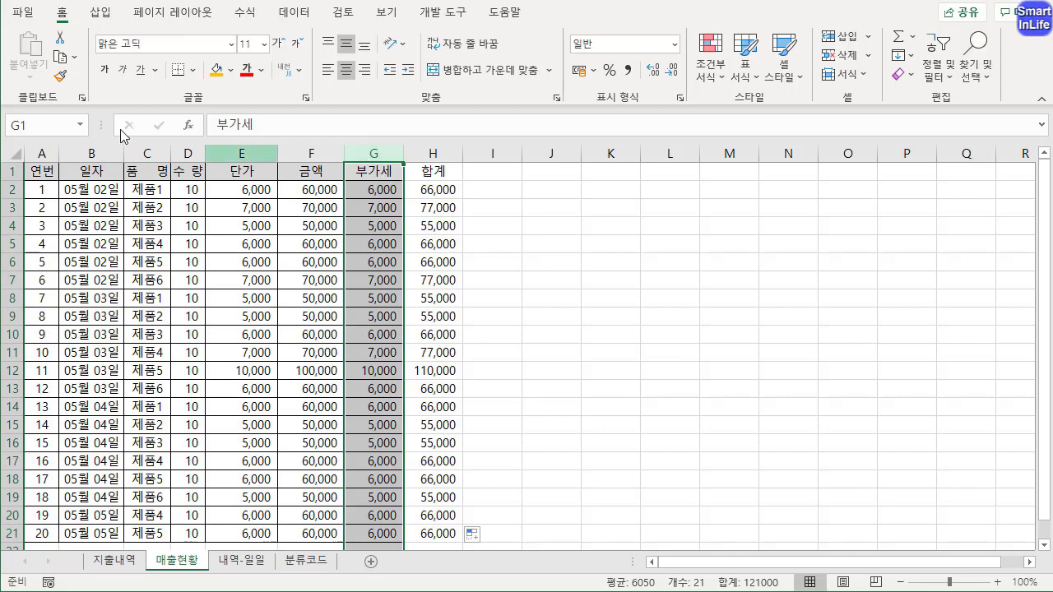
{"action": "left_click", "coordinate": [61, 77]}
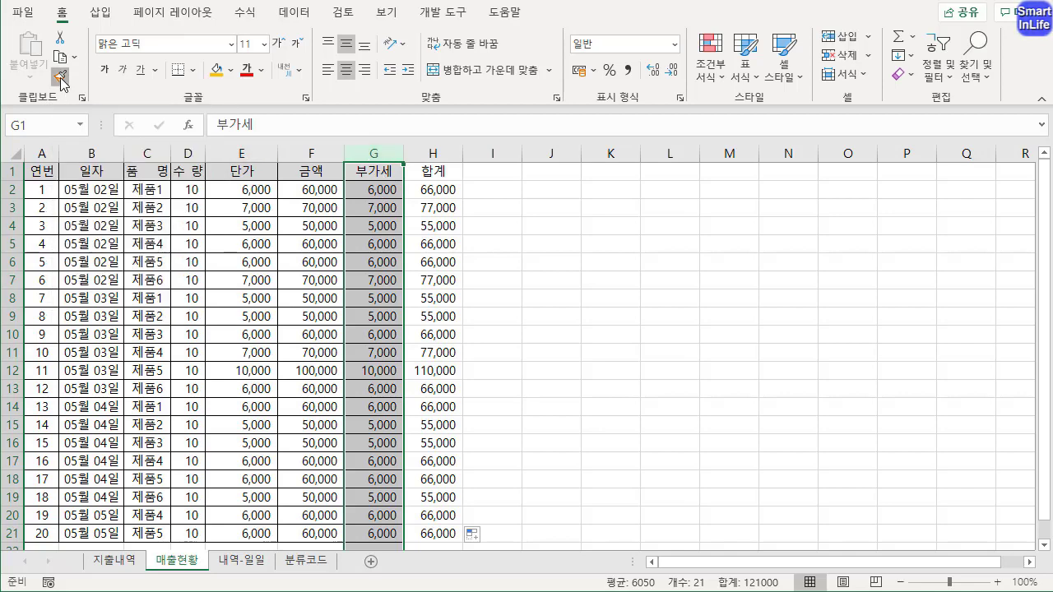
{"action": "left_click", "coordinate": [436, 154]}
{"action": "left_click", "coordinate": [536, 253]}
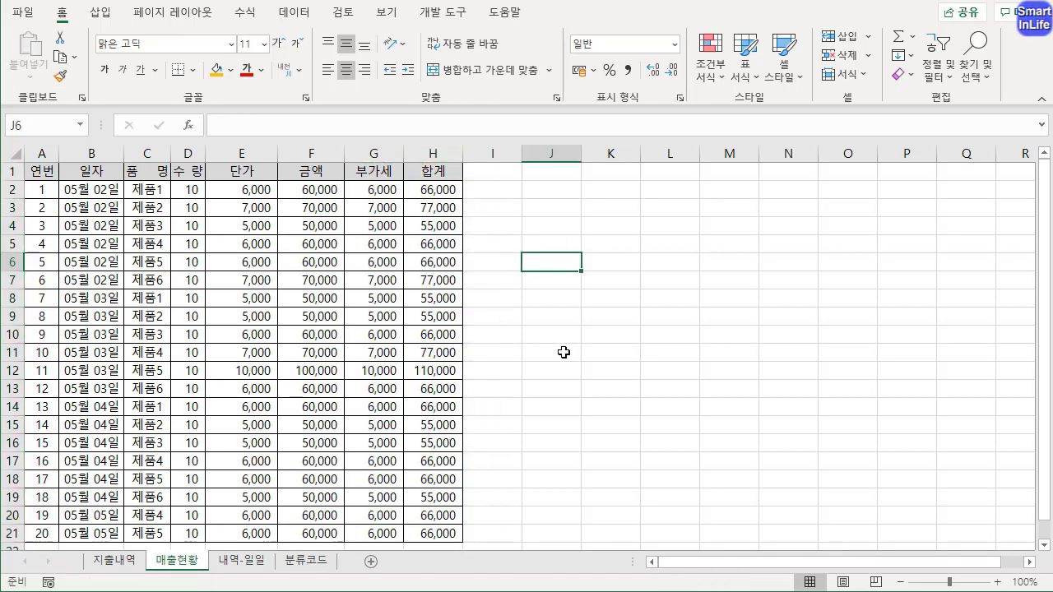
- On the 내역-일일 sheet, enter the title 거래내역 현황(2019) in the merged cell A1
{"action": "left_click", "coordinate": [241, 560]}
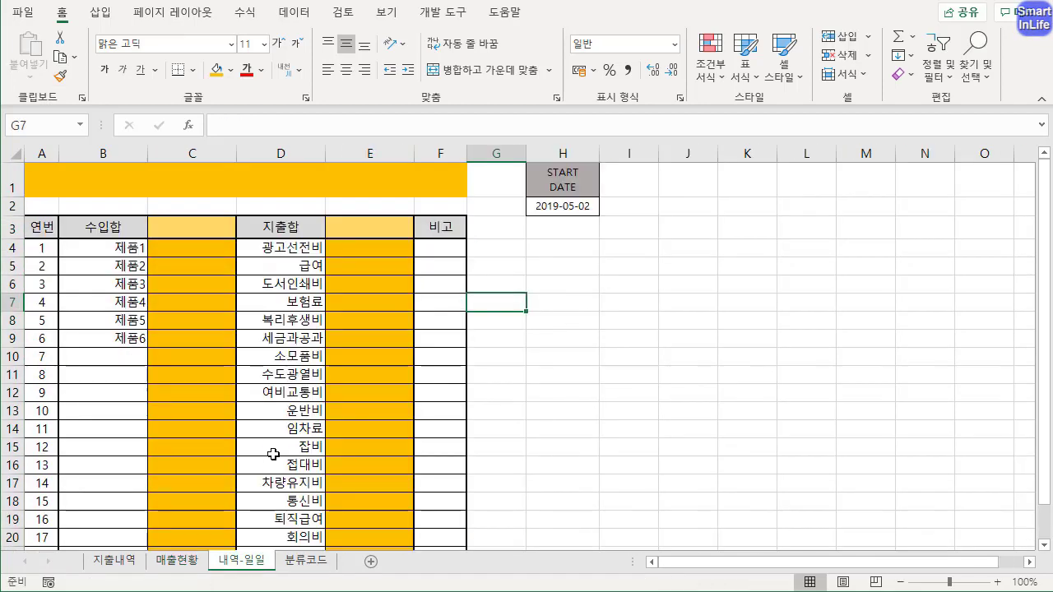
{"action": "left_click", "coordinate": [491, 280]}
{"action": "left_click", "coordinate": [280, 185]}
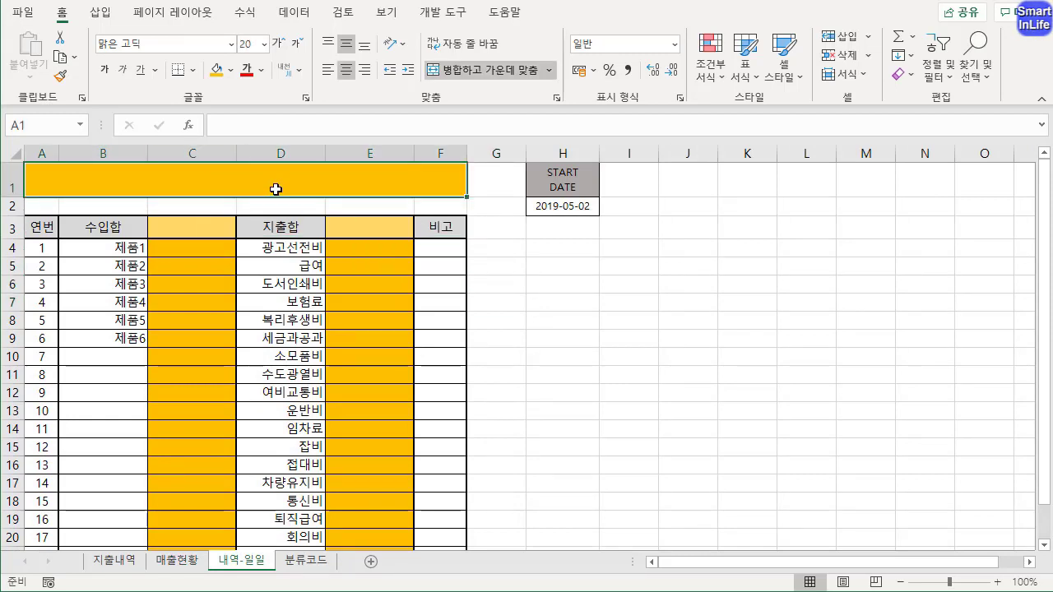
{"action": "type", "text": "거래내역현황"}
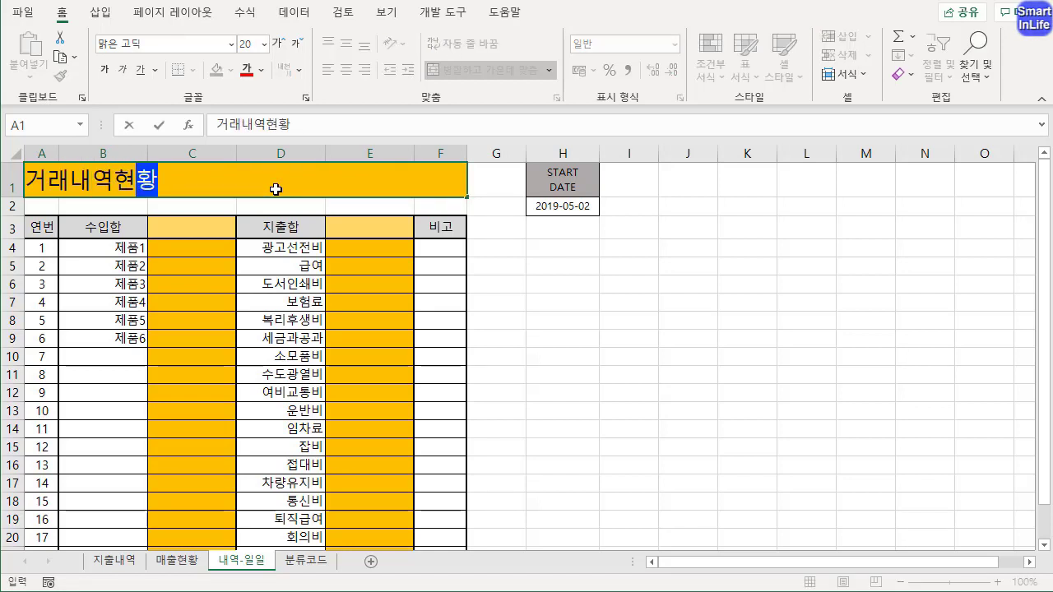
{"action": "key", "text": "F2"}
{"action": "key", "text": "Left"}
{"action": "key", "text": "Left"}
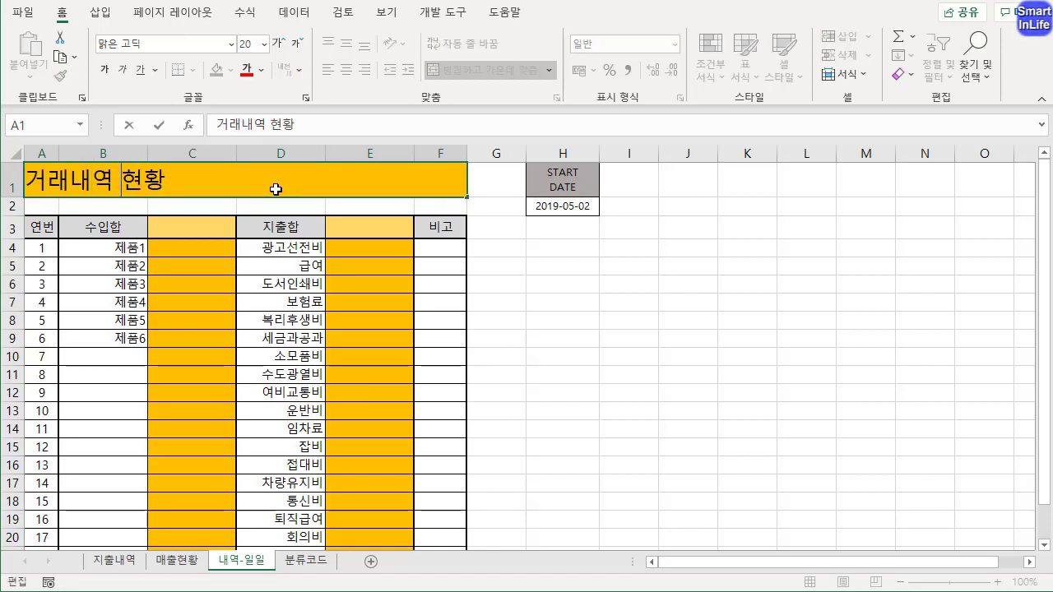
{"action": "type", "text": "("}
{"action": "type", "text": "2019"}
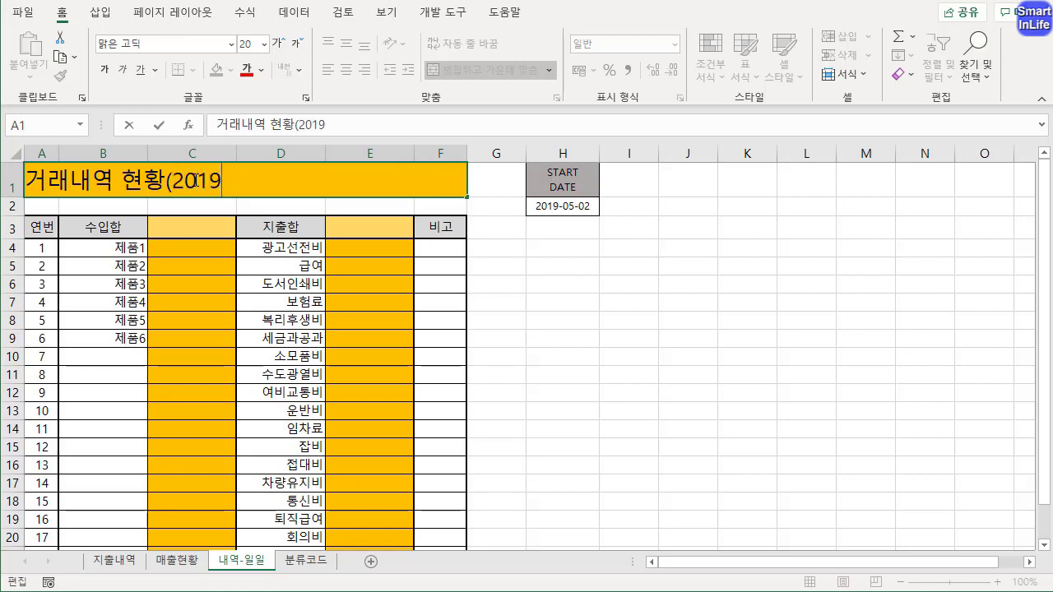
{"action": "key", "text": "Return"}
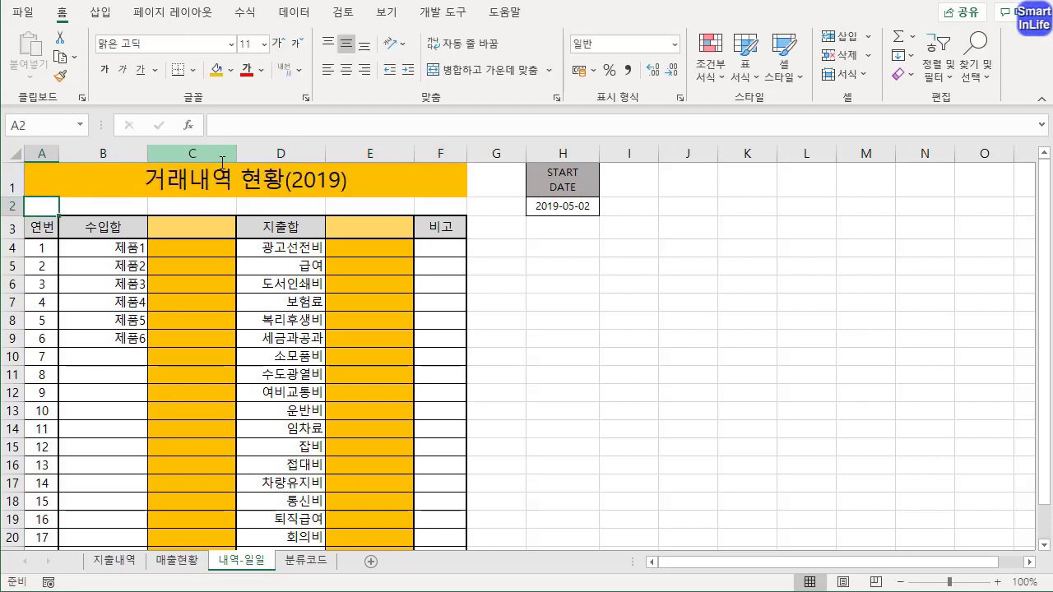
- Compare the start date in H2 with the year written in the A1 title
{"action": "left_click", "coordinate": [565, 213]}
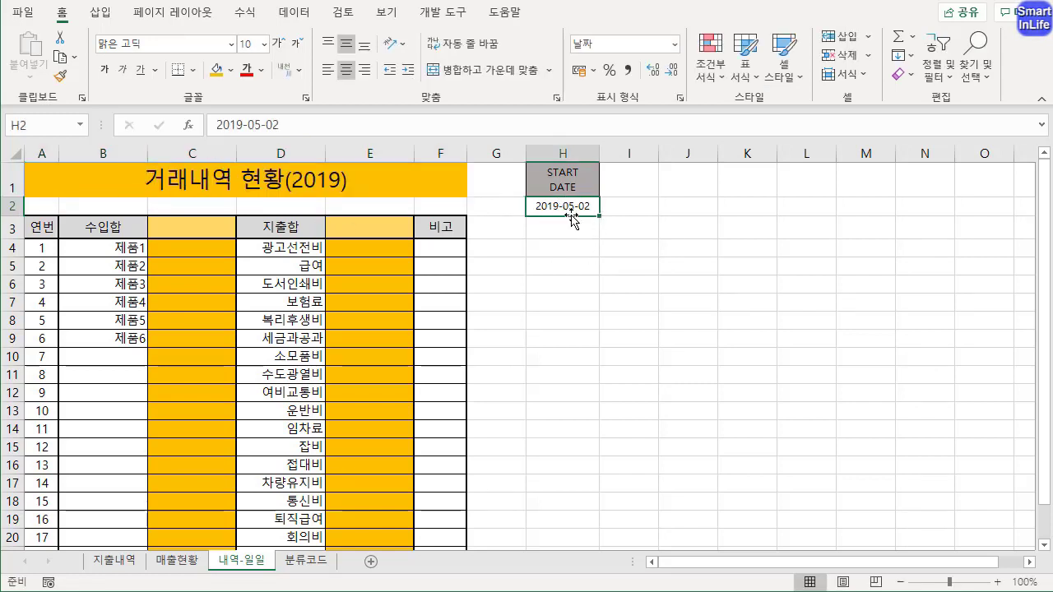
{"action": "left_click", "coordinate": [317, 182]}
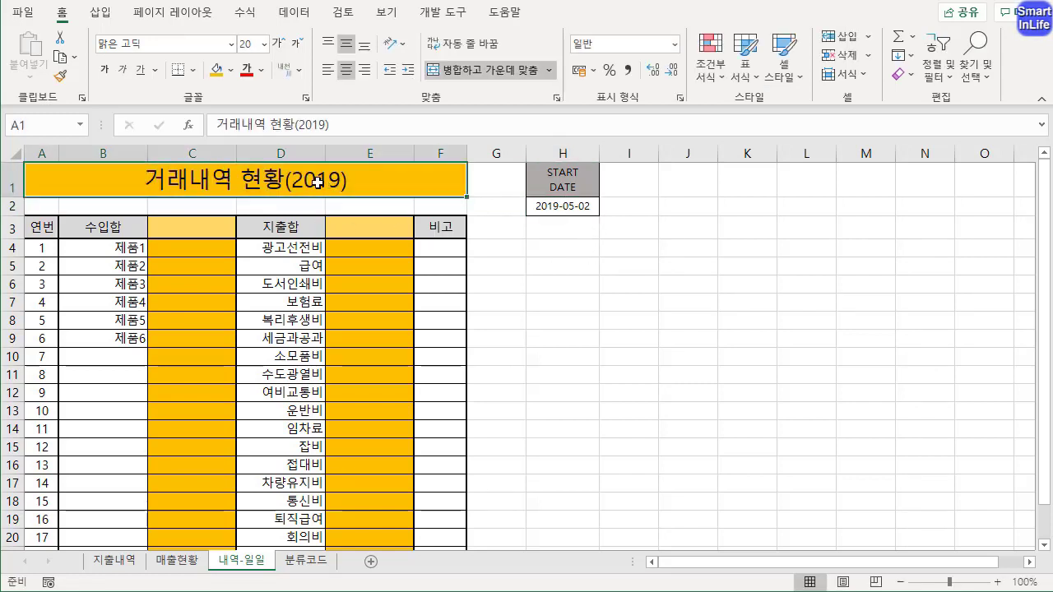
{"action": "left_click", "coordinate": [541, 208]}
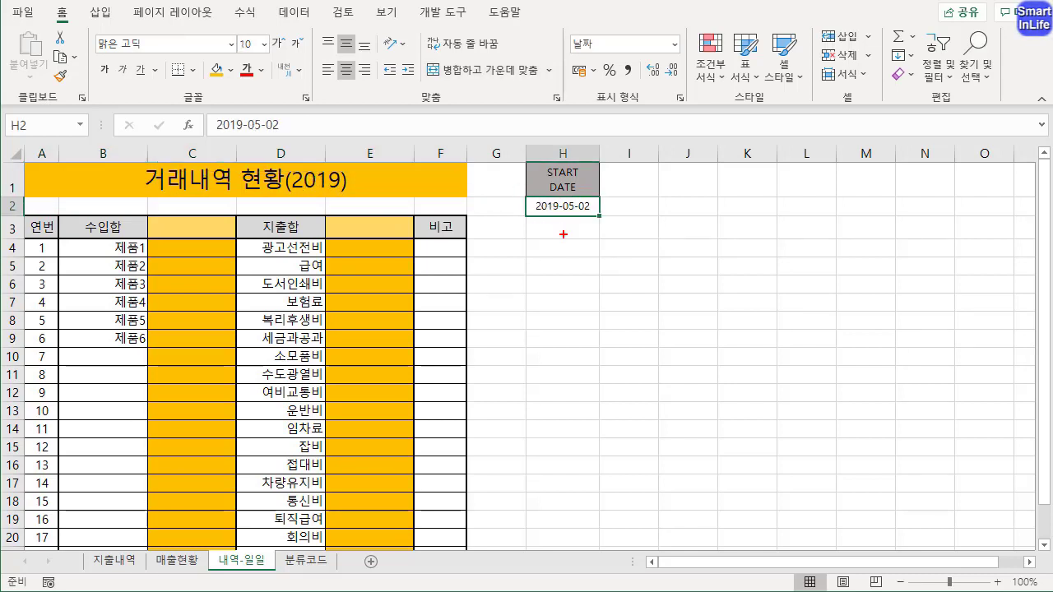
{"action": "mouse_move", "coordinate": [563, 235]}
{"action": "left_mouse_down"}
{"action": "mouse_move", "coordinate": [603, 227]}
{"action": "mouse_move", "coordinate": [580, 241]}
{"action": "left_mouse_up"}
{"action": "left_click_drag", "start_coordinate": [318, 187], "coordinate": [327, 186]}
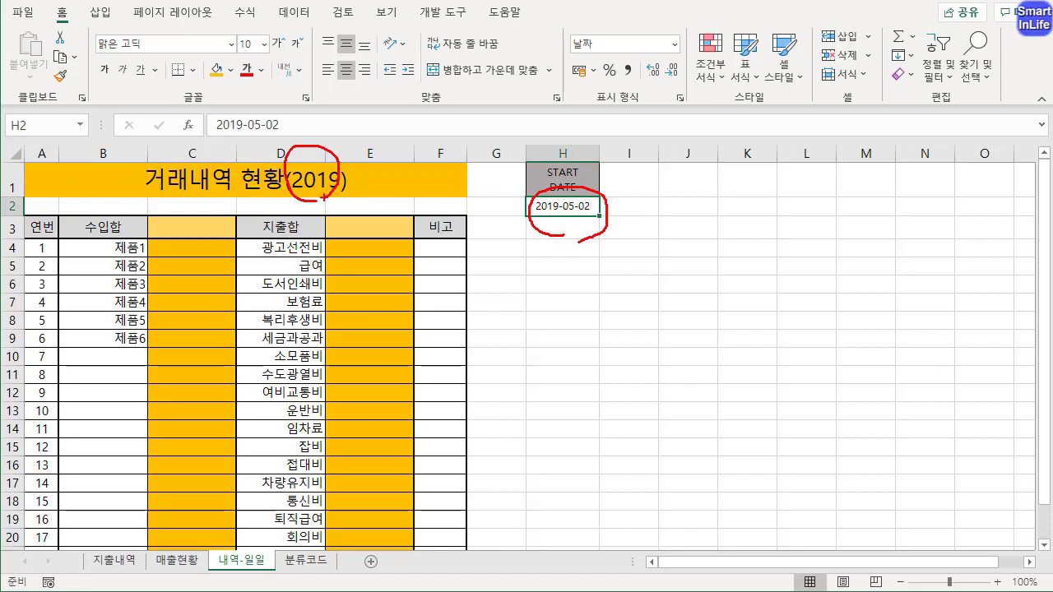
{"action": "key", "text": "Escape"}
- Turn the A1 title into a formula that begins with the quoted text "거래내역 현황(", leaving the year outside the quotes
{"action": "left_click", "coordinate": [142, 181]}
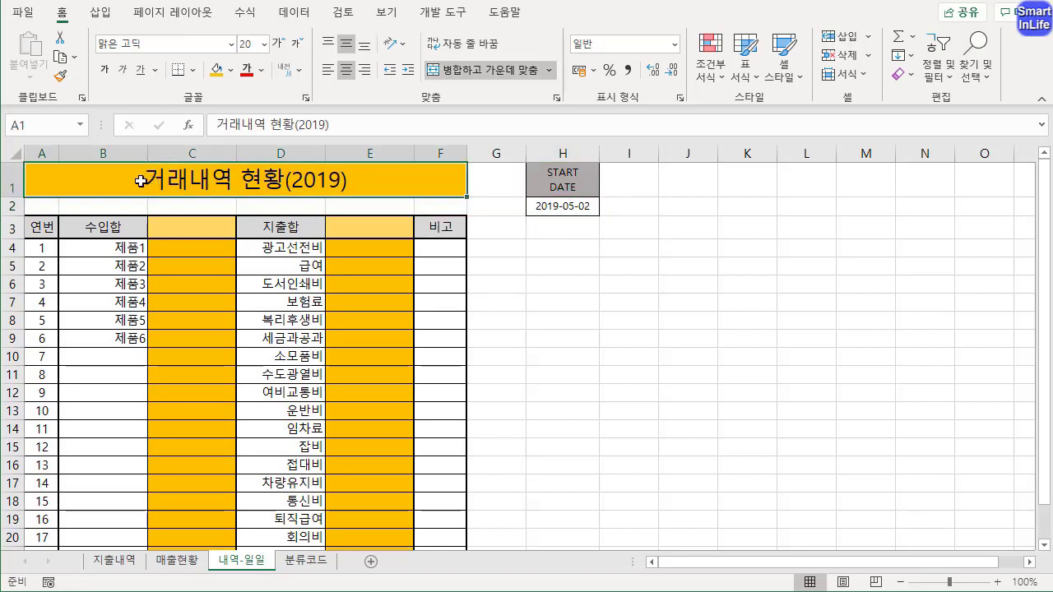
{"action": "double_click", "coordinate": [142, 181]}
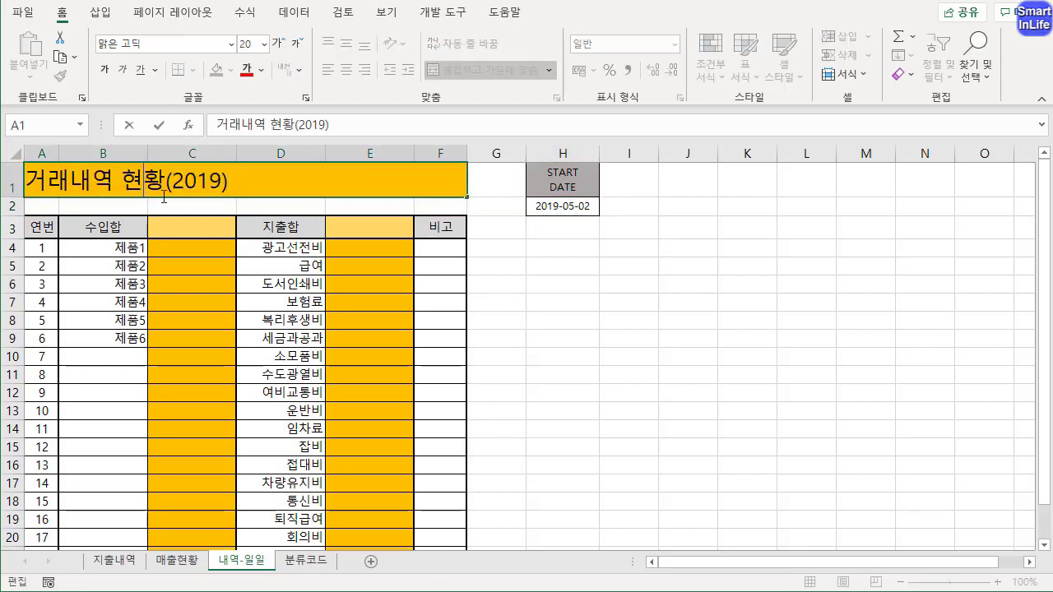
{"action": "type", "text": "="}
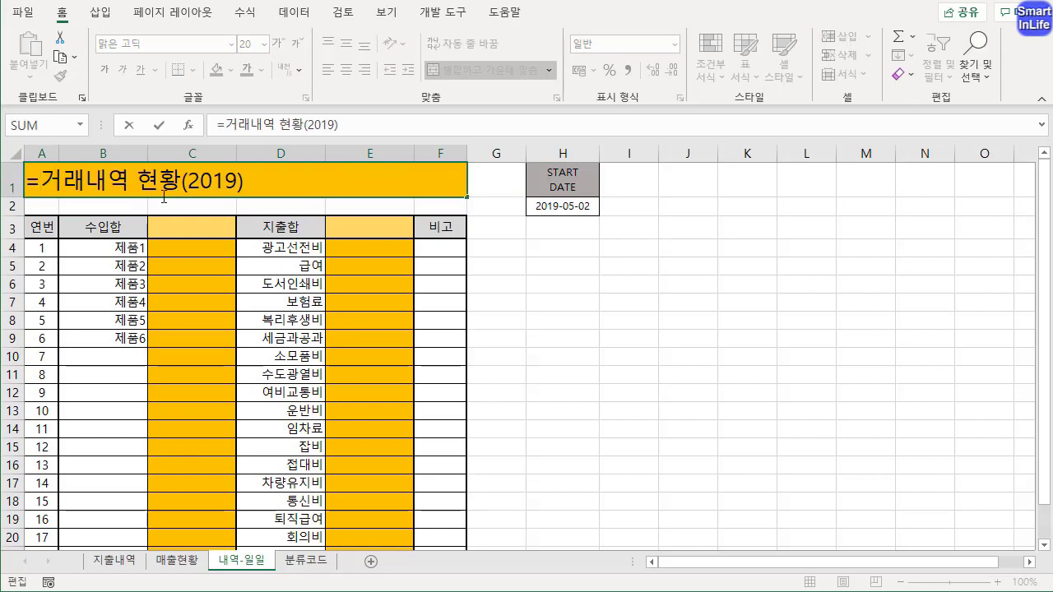
{"action": "left_click_drag", "start_coordinate": [44, 183], "coordinate": [232, 182]}
{"action": "left_click", "coordinate": [206, 181]}
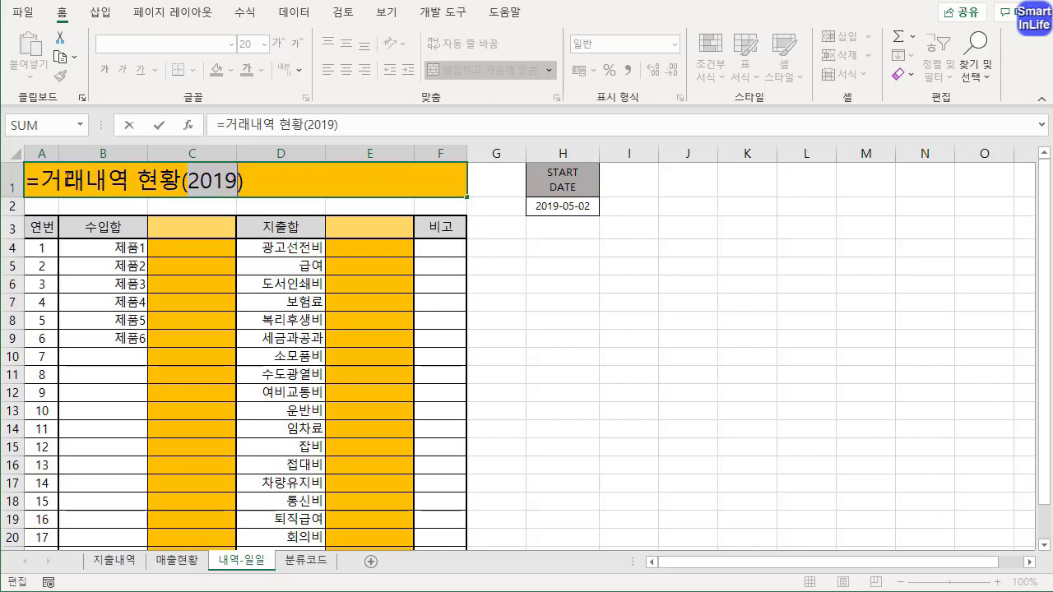
{"action": "left_click", "coordinate": [44, 175]}
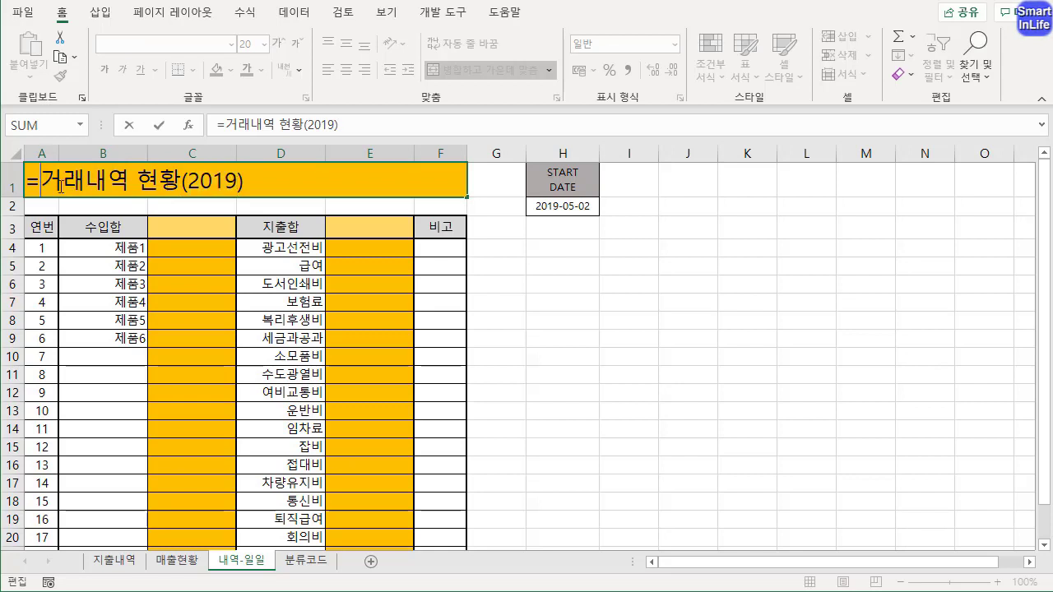
{"action": "type", "text": "\""}
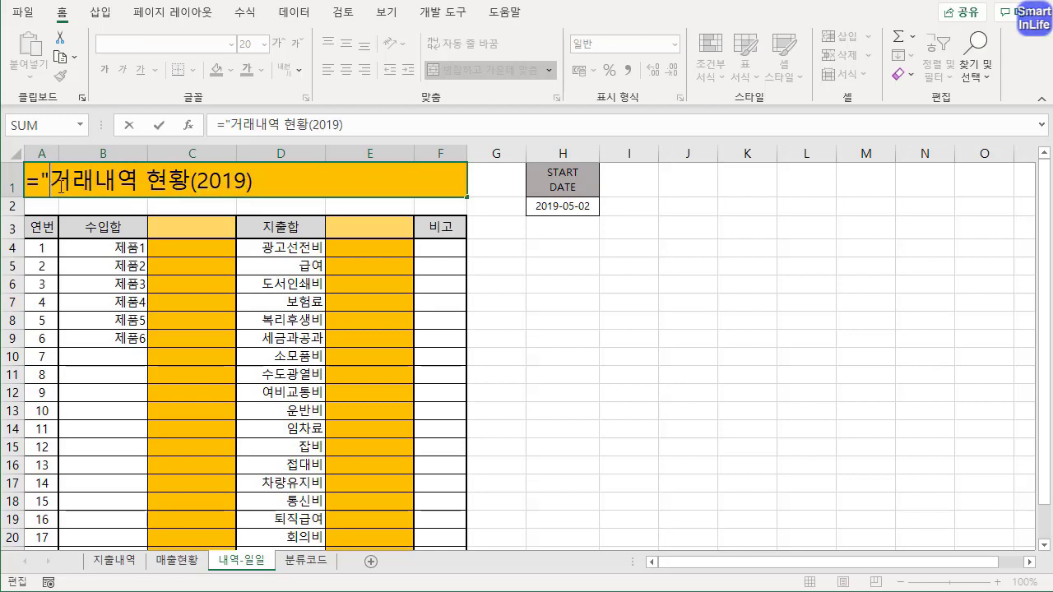
{"action": "left_click", "coordinate": [202, 184]}
{"action": "type", "text": "\""}
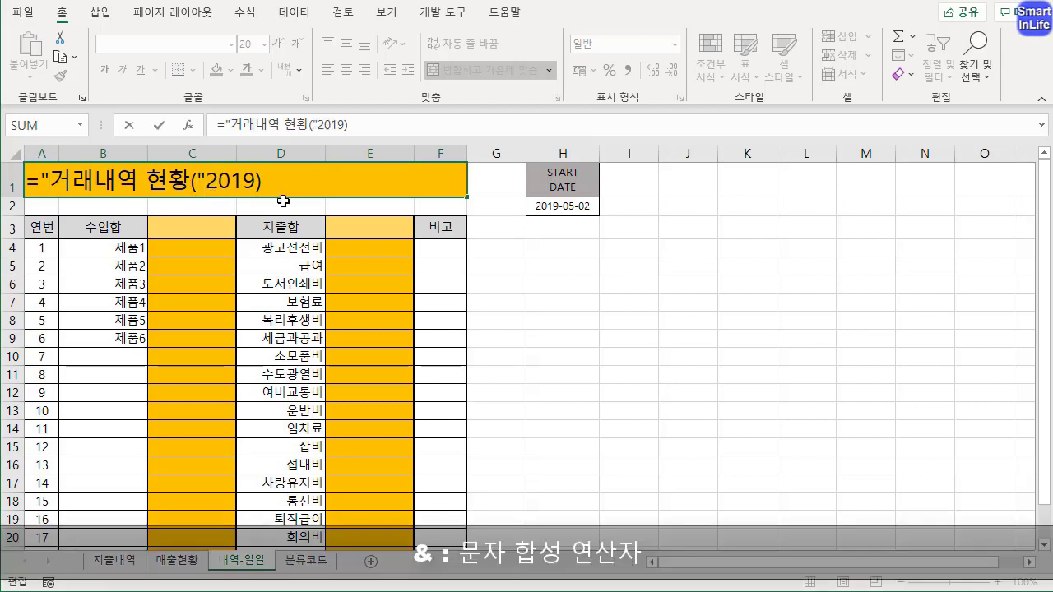
- Replace the fixed year 2019 in A1 with the start date reference, making the formula ="거래내역 현황("&H2&")"
{"action": "type", "text": "&"}
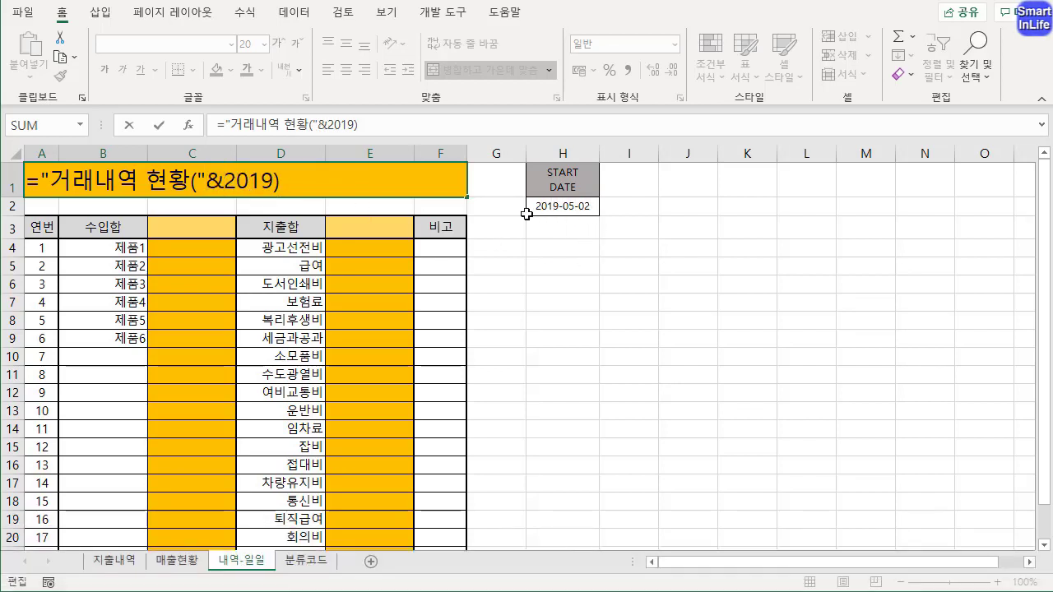
{"action": "left_click", "coordinate": [561, 208]}
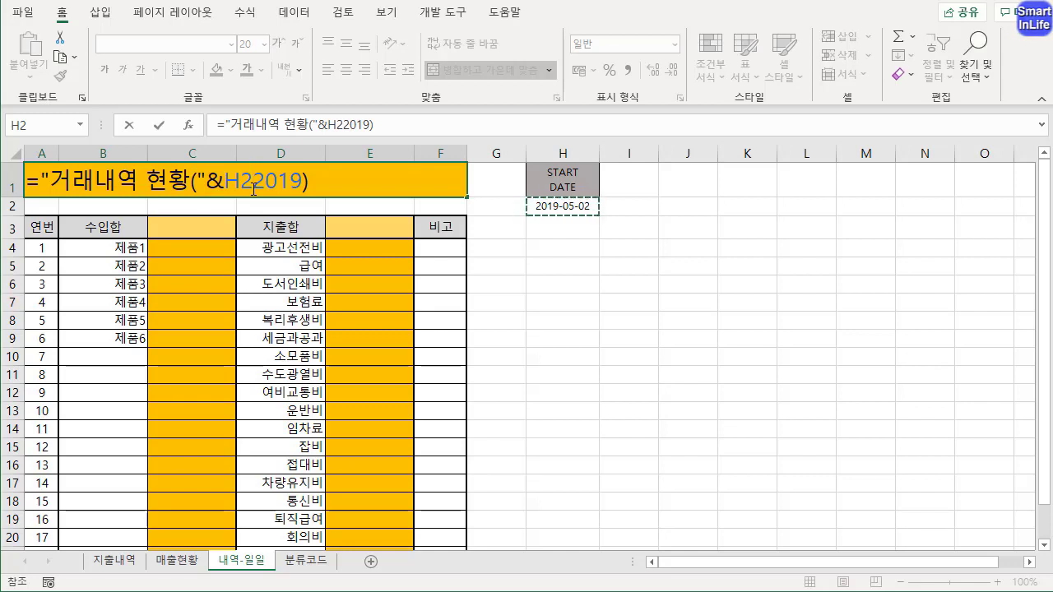
{"action": "type", "text": "&"}
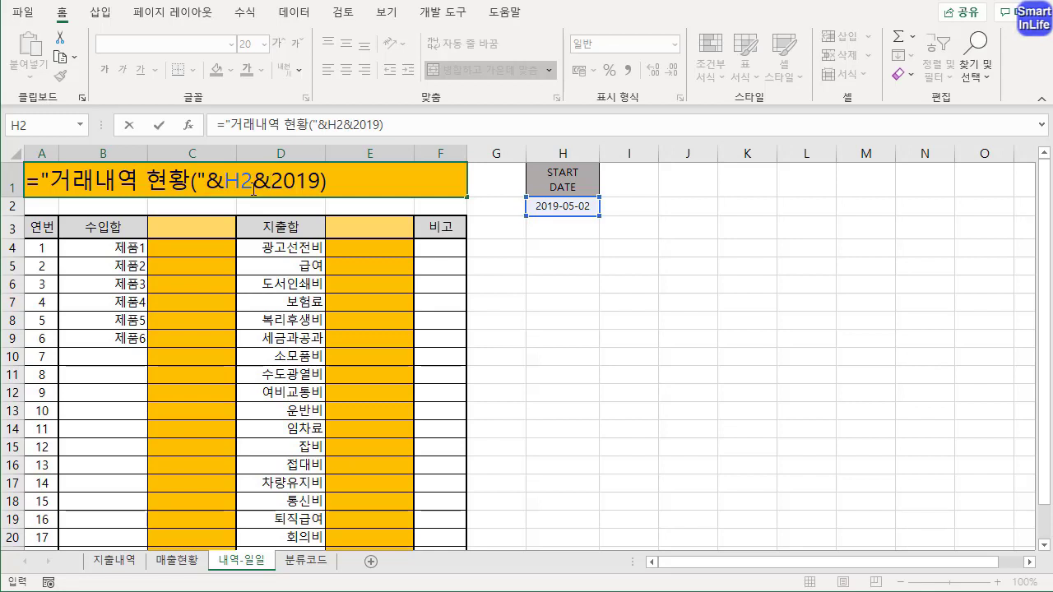
{"action": "type", "text": "\""}
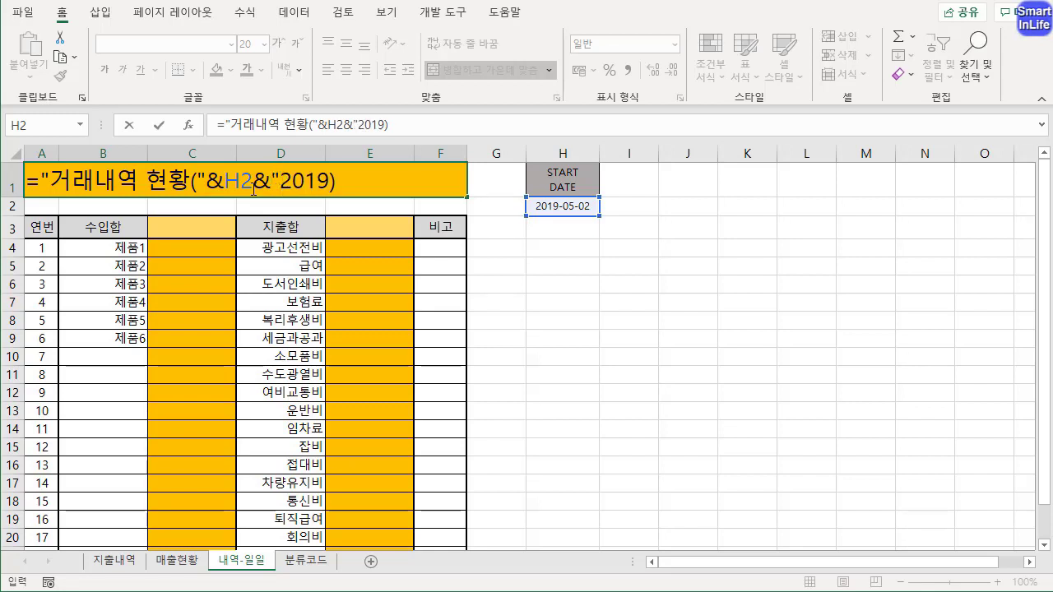
{"action": "key", "text": "Delete"}
{"action": "key", "text": "Delete"}
{"action": "key", "text": "Delete"}
{"action": "key", "text": "Delete"}
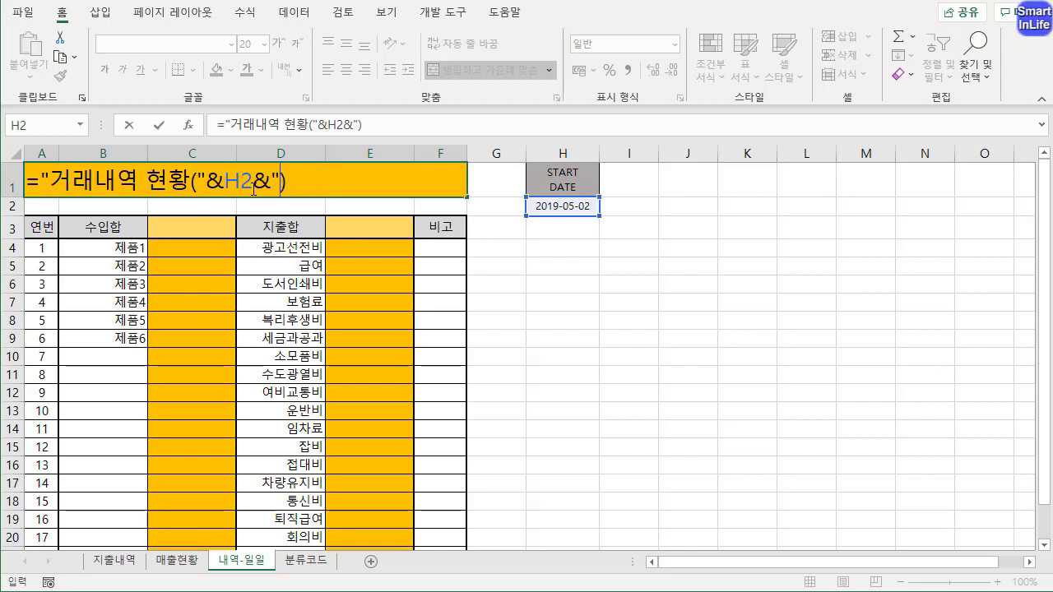
{"action": "left_click", "coordinate": [292, 175]}
{"action": "key", "text": "Return"}
- Insert a TEXT function around the H2 reference in the A1 title formula, ready for its format argument
{"action": "left_click", "coordinate": [292, 176]}
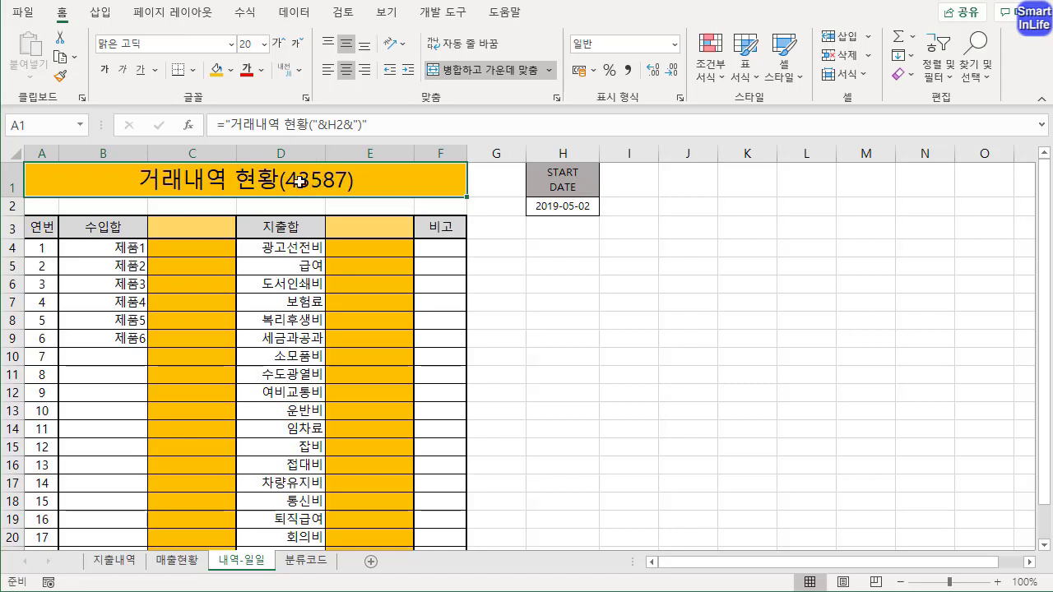
{"action": "double_click", "coordinate": [294, 181]}
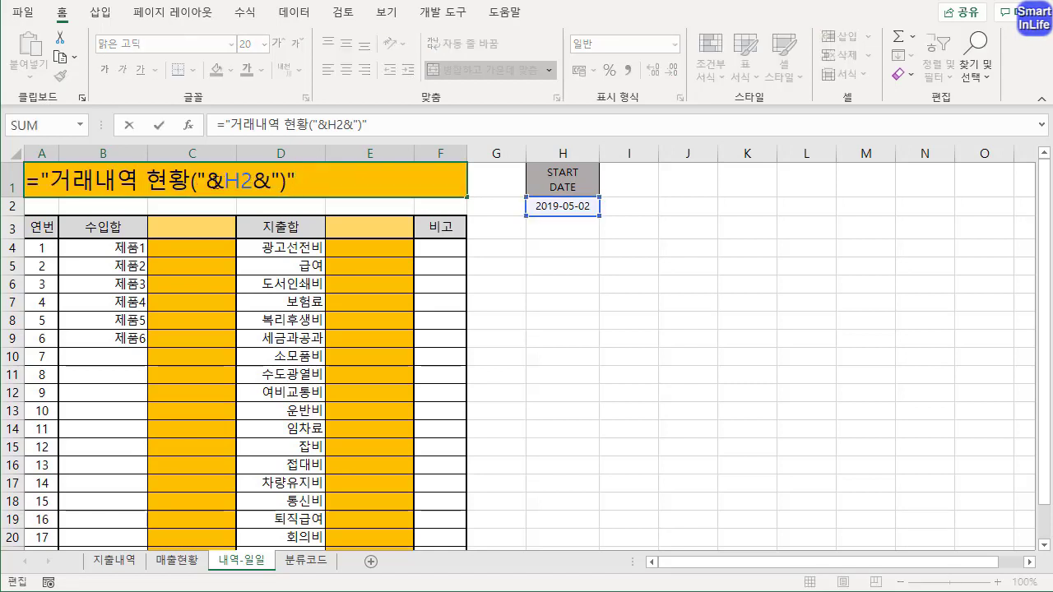
{"action": "left_click", "coordinate": [326, 127]}
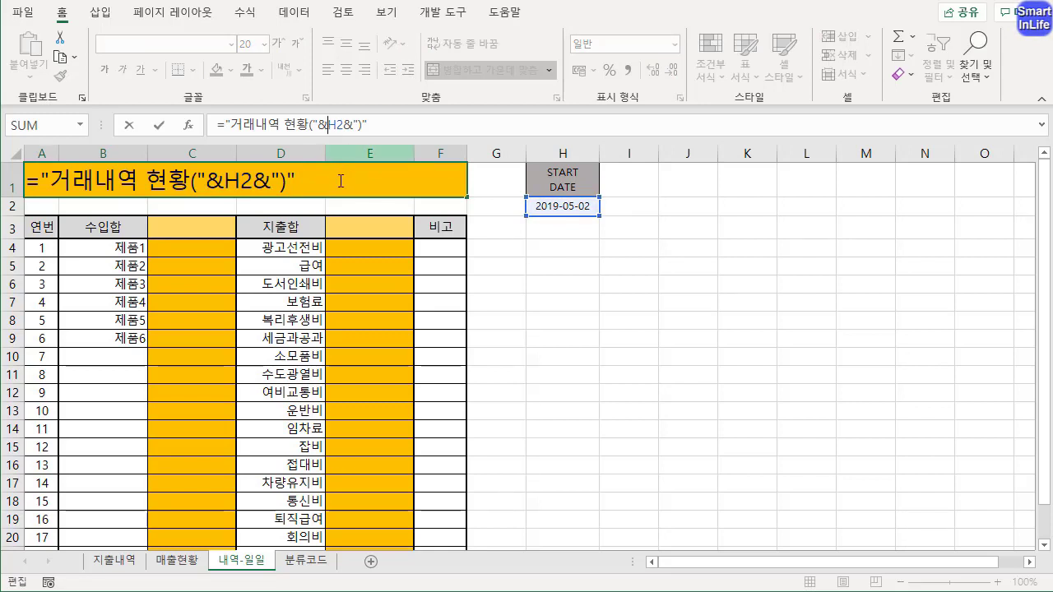
{"action": "type", "text": "TEXT"}
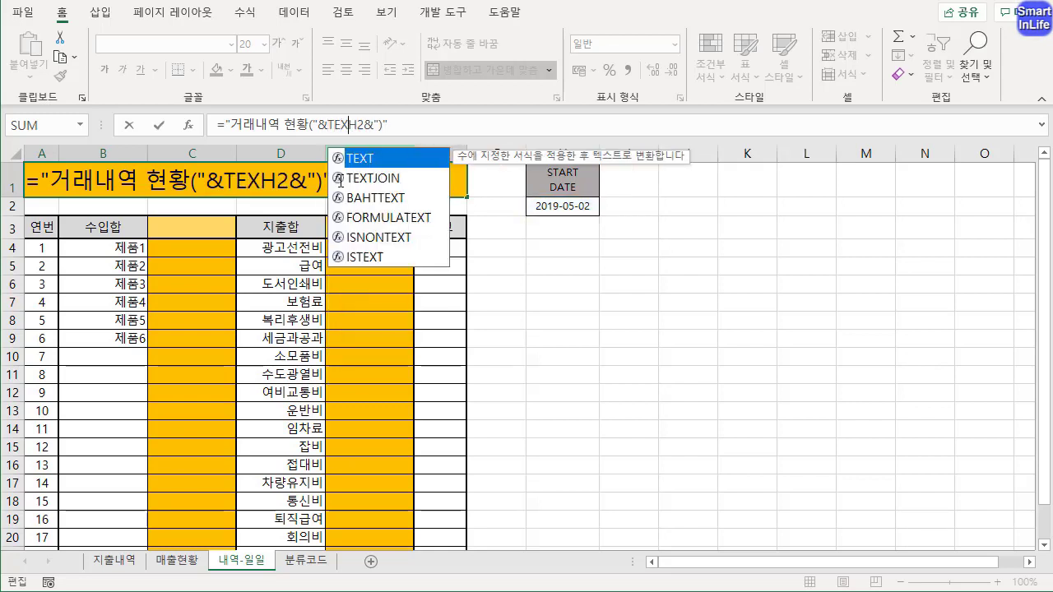
{"action": "type", "text": "("}
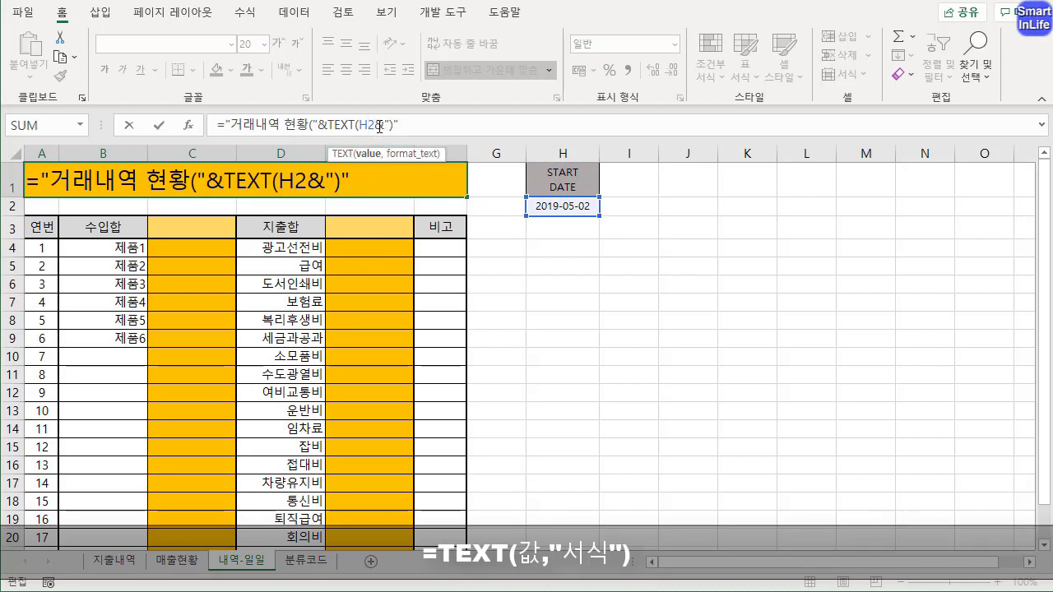
{"action": "left_click", "coordinate": [375, 126]}
{"action": "type", "text": ","}
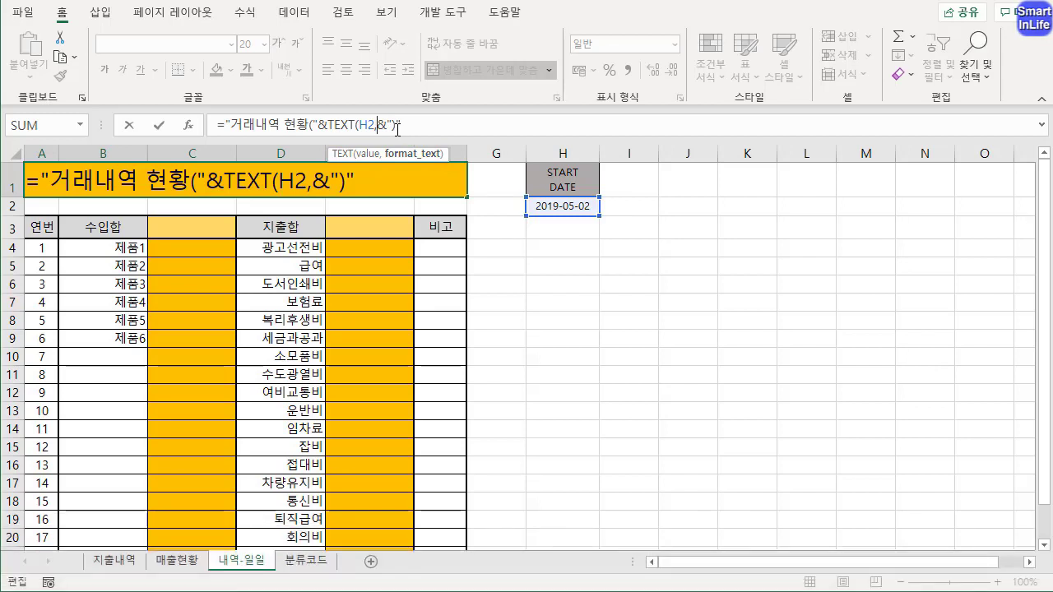
- Complete the TEXT function in A1 with the date format "YYYY.MM.DD" and commit the title formula
{"action": "type", "text": "\""}
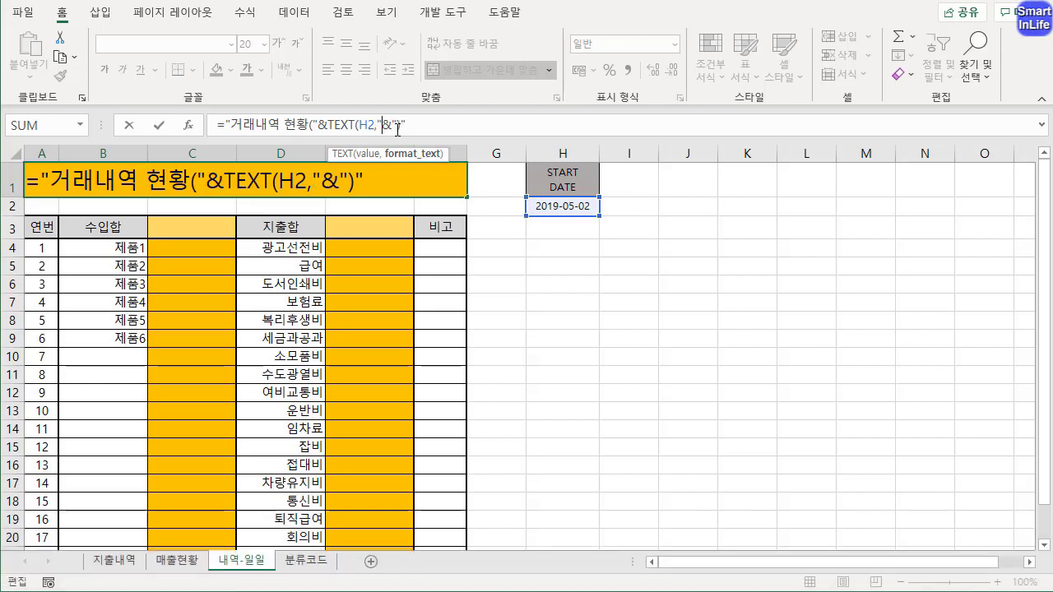
{"action": "type", "text": "YYYY"}
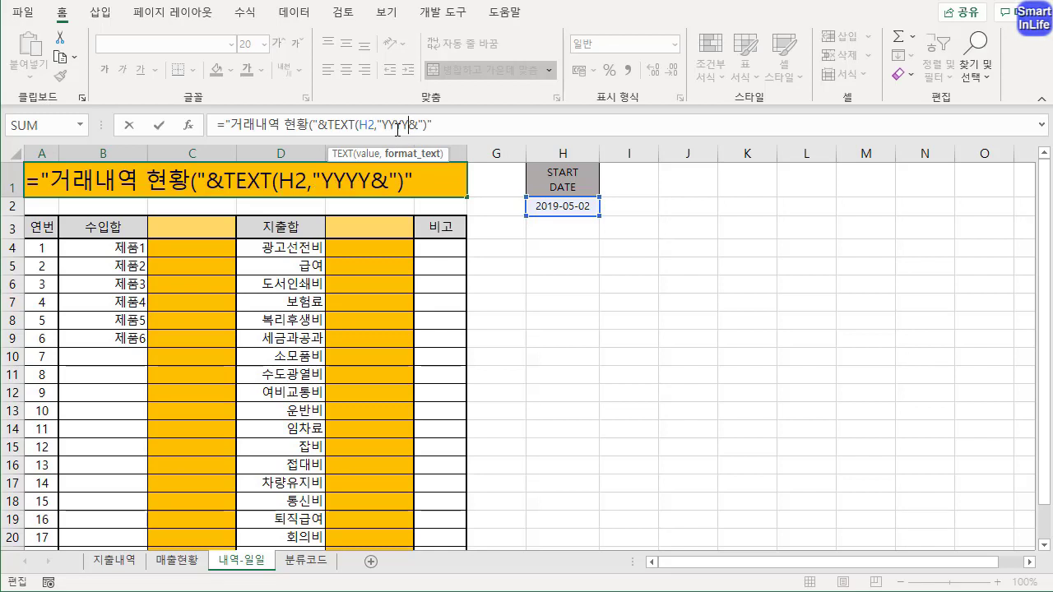
{"action": "type", "text": "."}
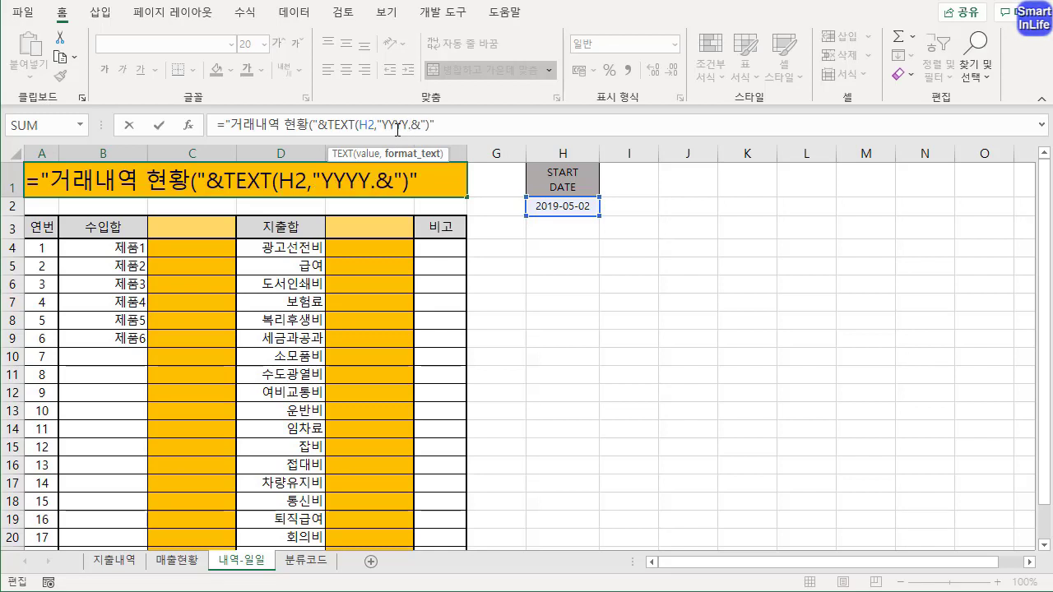
{"action": "type", "text": "MM"}
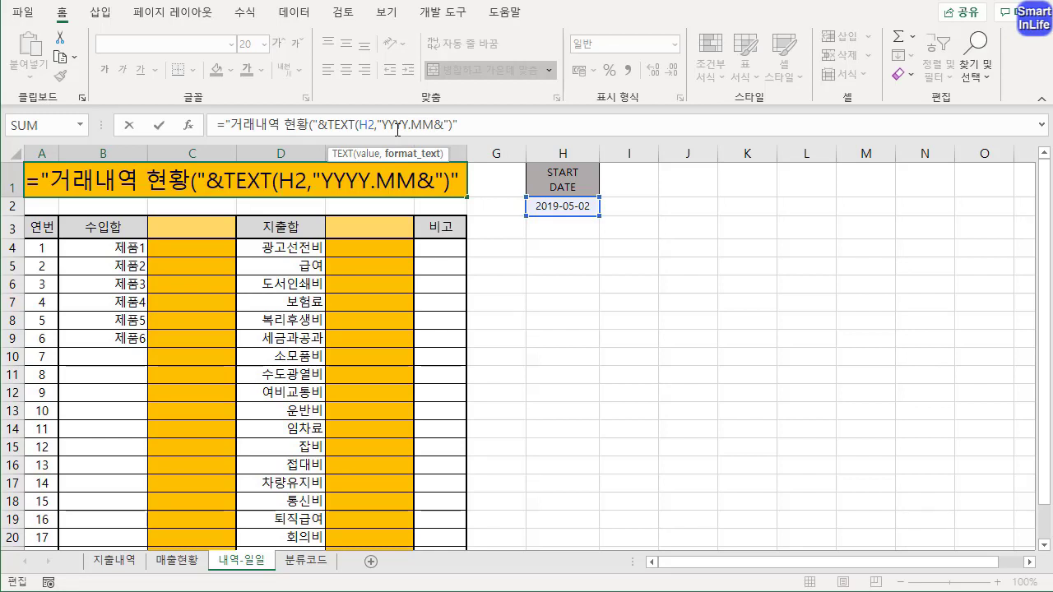
{"action": "type", "text": ".DD"}
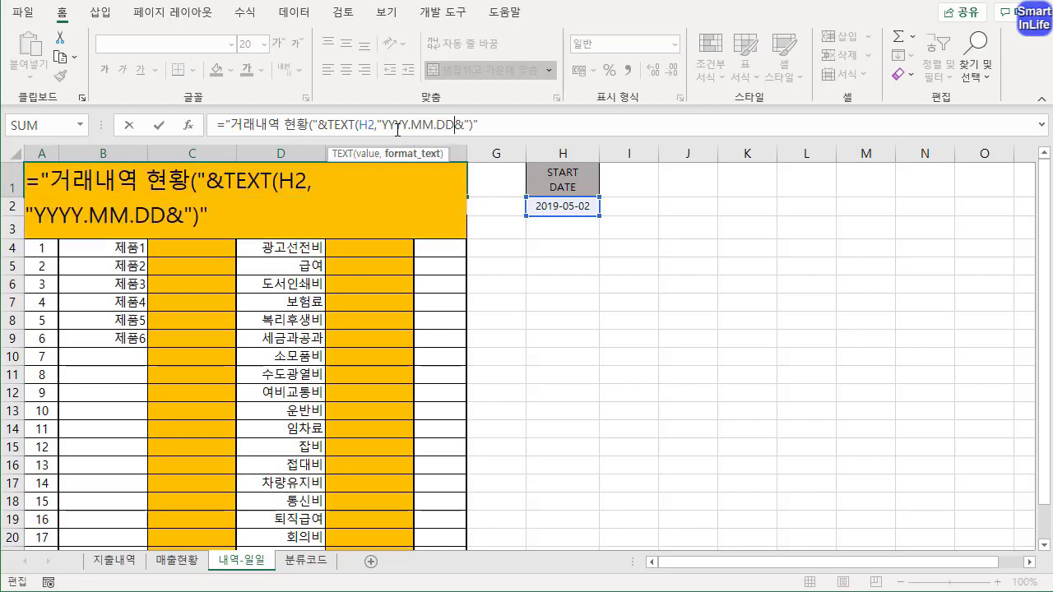
{"action": "type", "text": "\""}
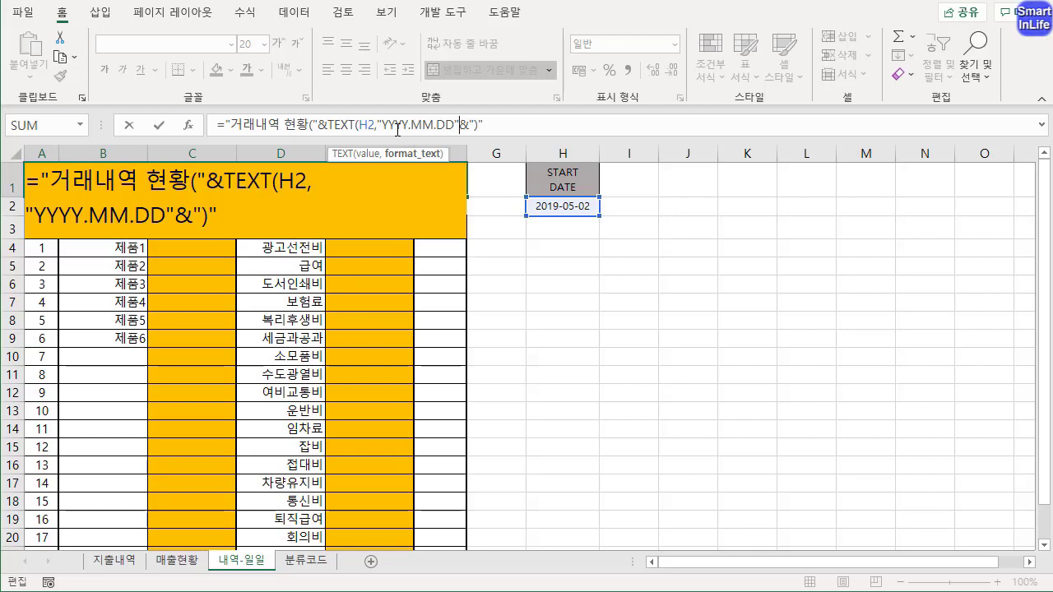
{"action": "type", "text": ")"}
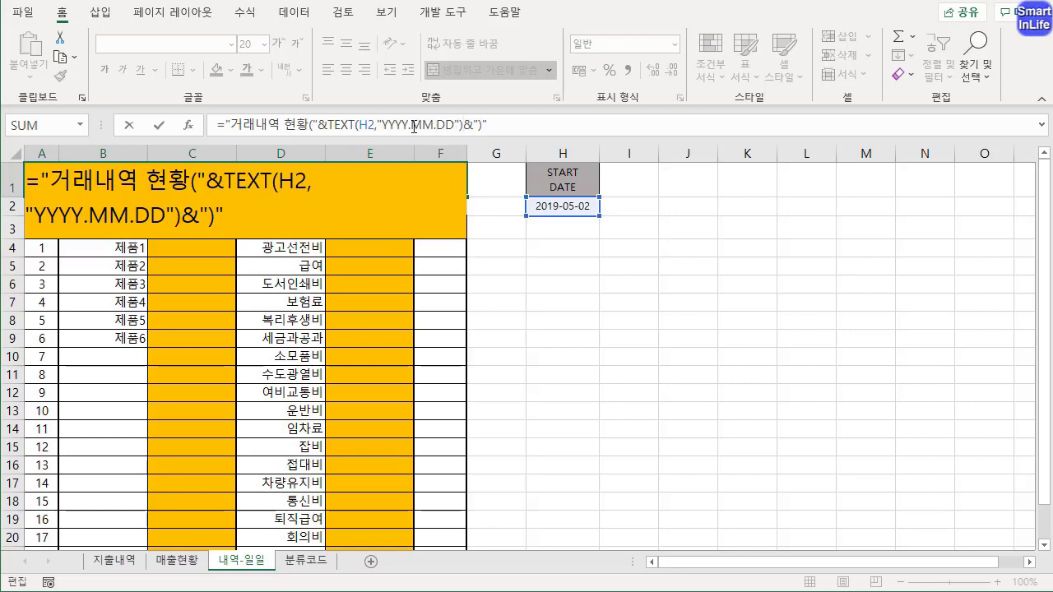
{"action": "left_click", "coordinate": [408, 124]}
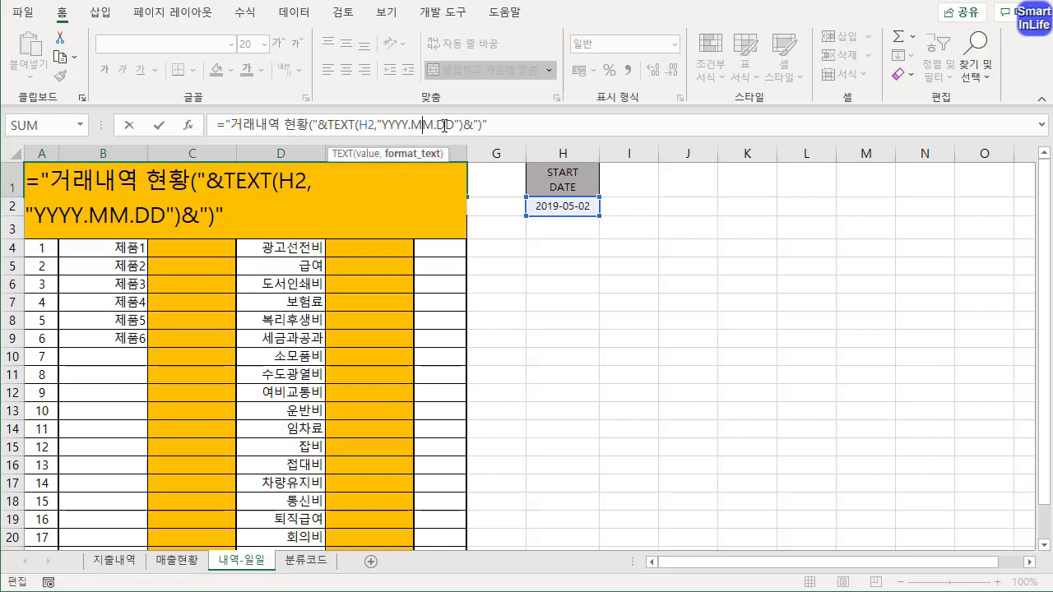
{"action": "left_click", "coordinate": [363, 125]}
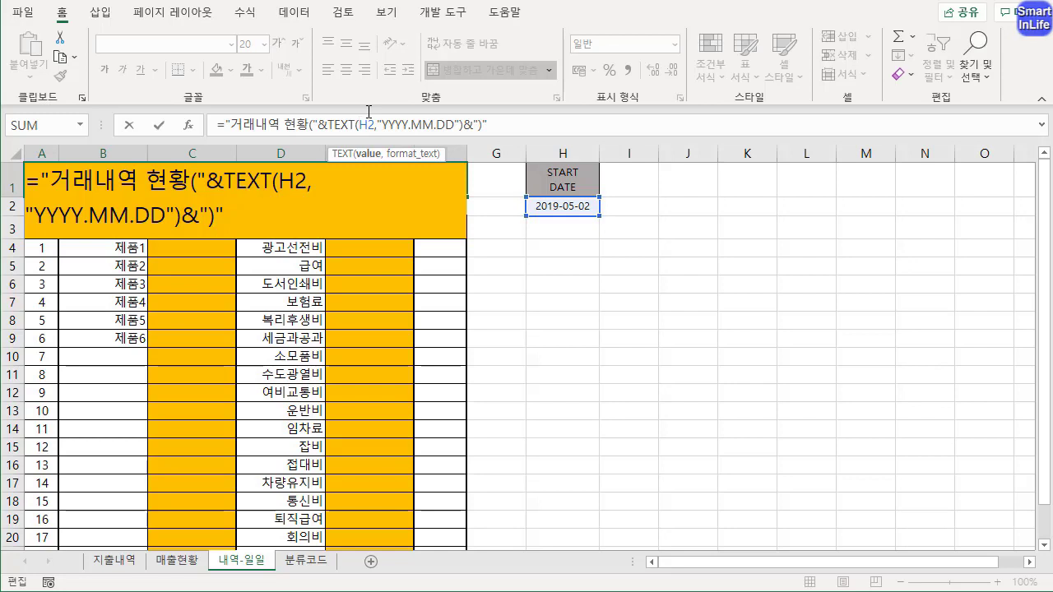
{"action": "key", "text": "Return"}
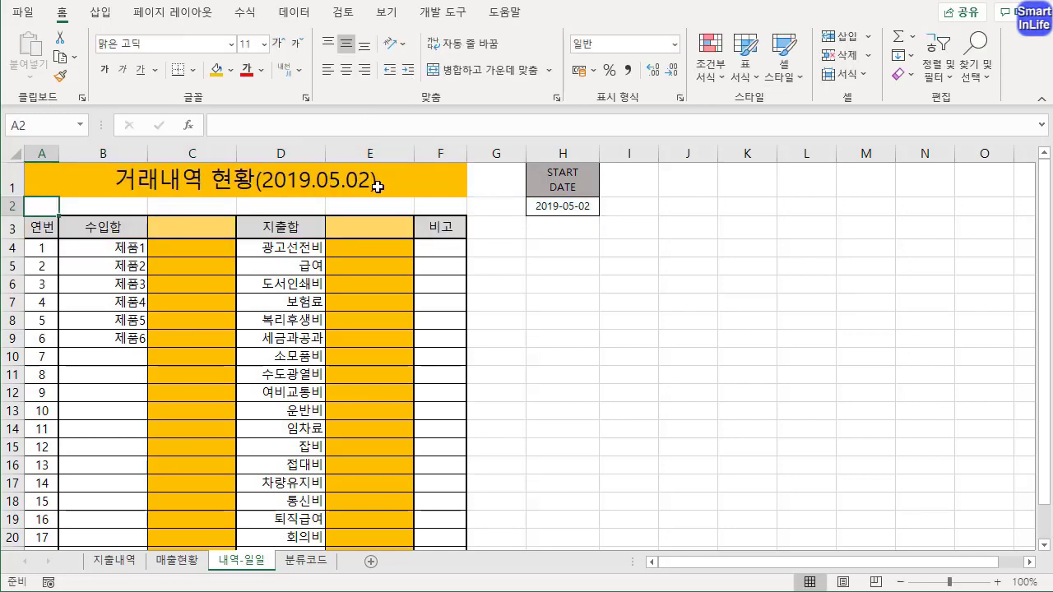
- Add a space after each period in the A1 date format so it reads "YYYY. MM. DD"
{"action": "left_click", "coordinate": [353, 179]}
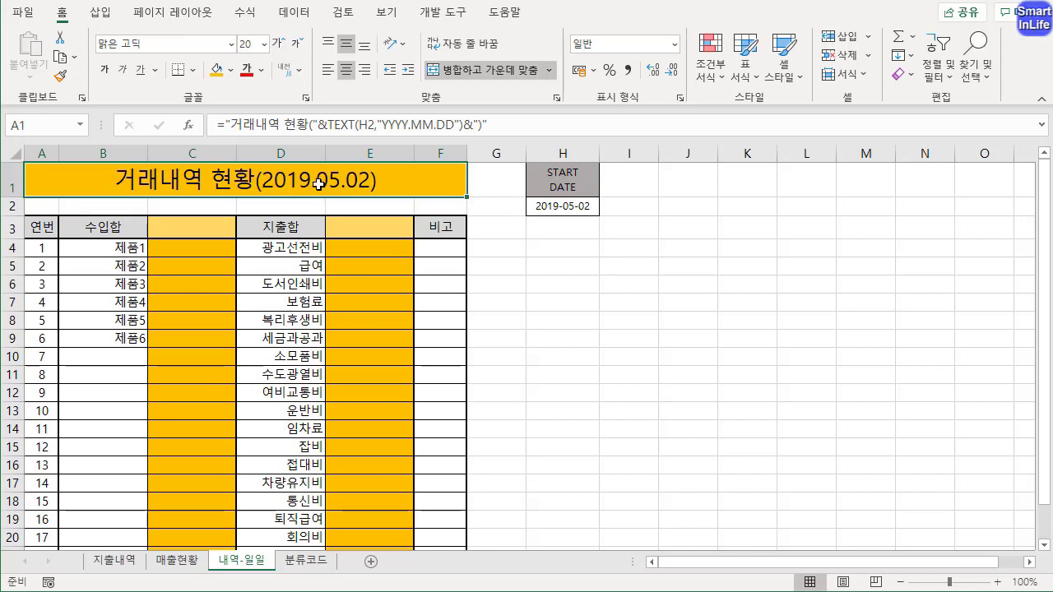
{"action": "left_click", "coordinate": [416, 123]}
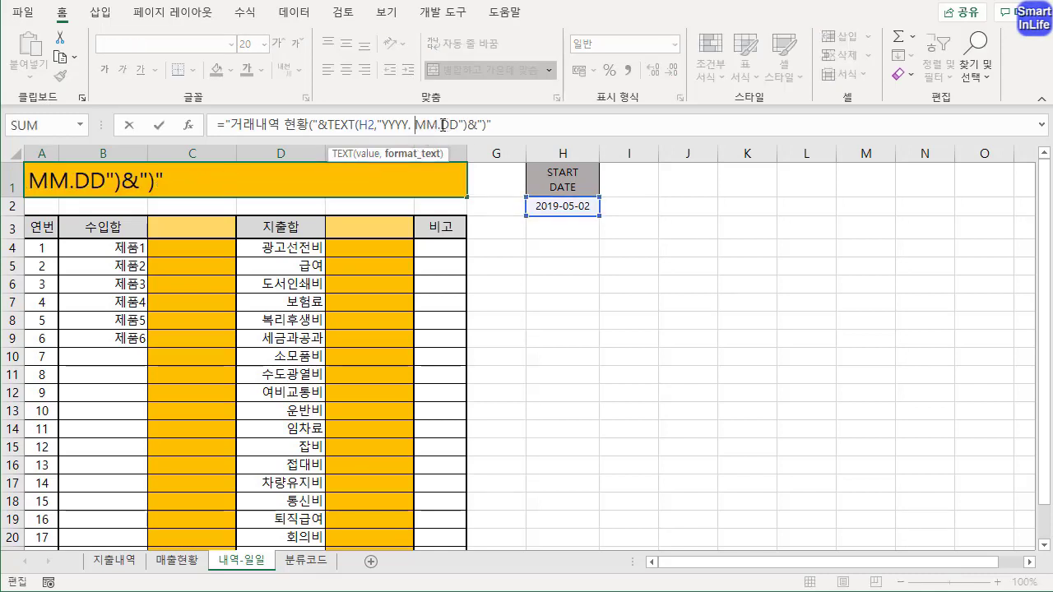
{"action": "left_click", "coordinate": [443, 125]}
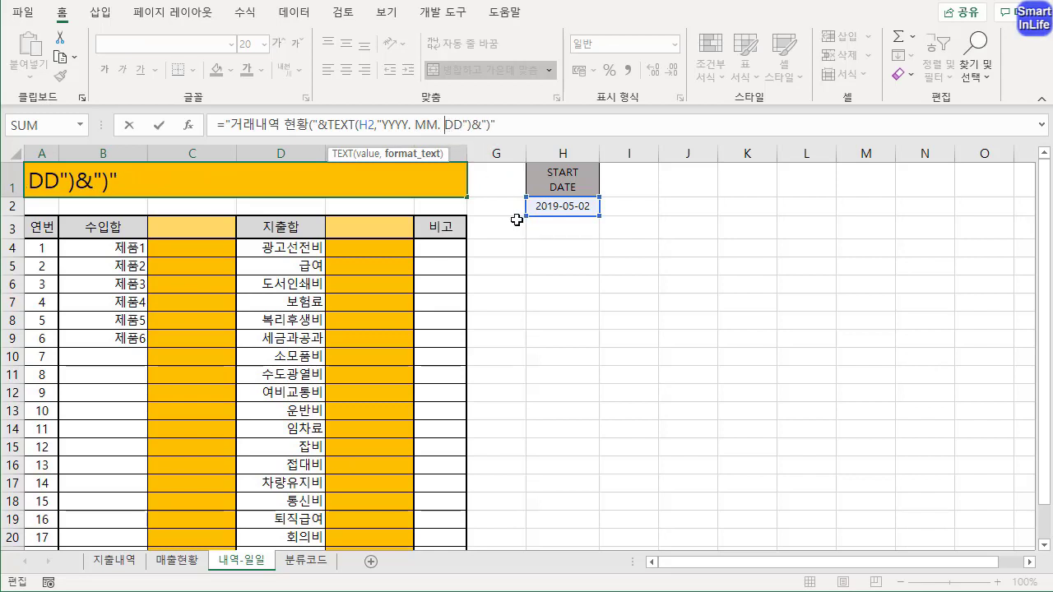
{"action": "key", "text": "Return"}
{"action": "left_click", "coordinate": [383, 185]}
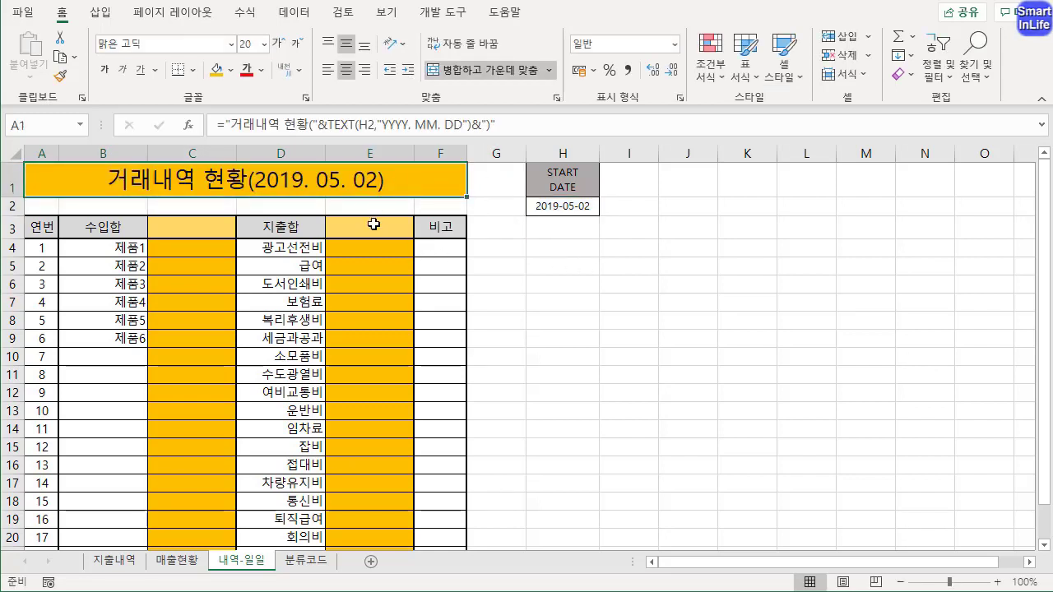
- Total the income column in C3 with the formula =SUM(C4:C23)
{"action": "left_click", "coordinate": [188, 227]}
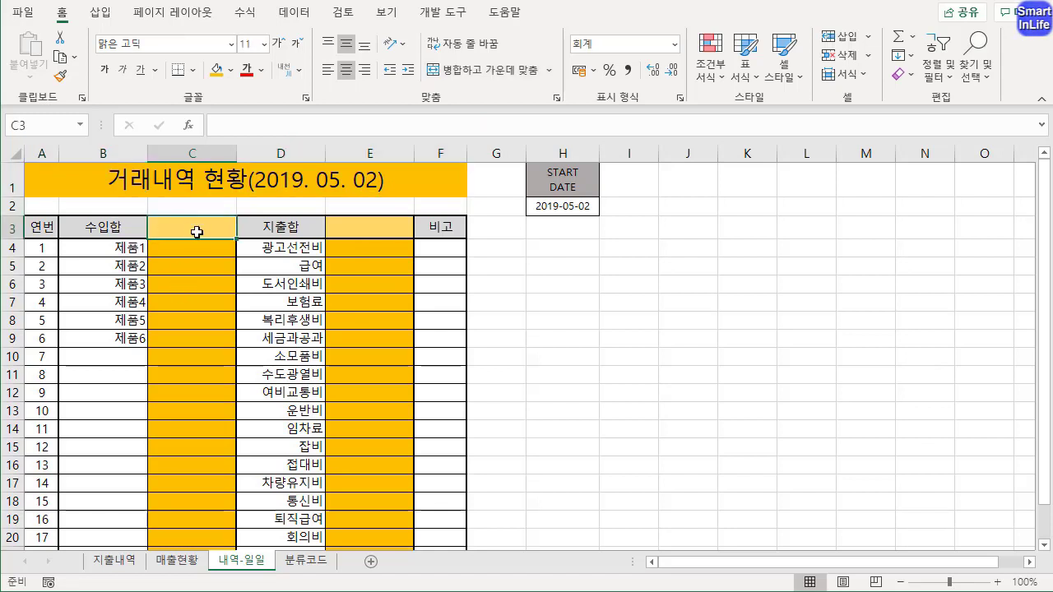
{"action": "type", "text": "="}
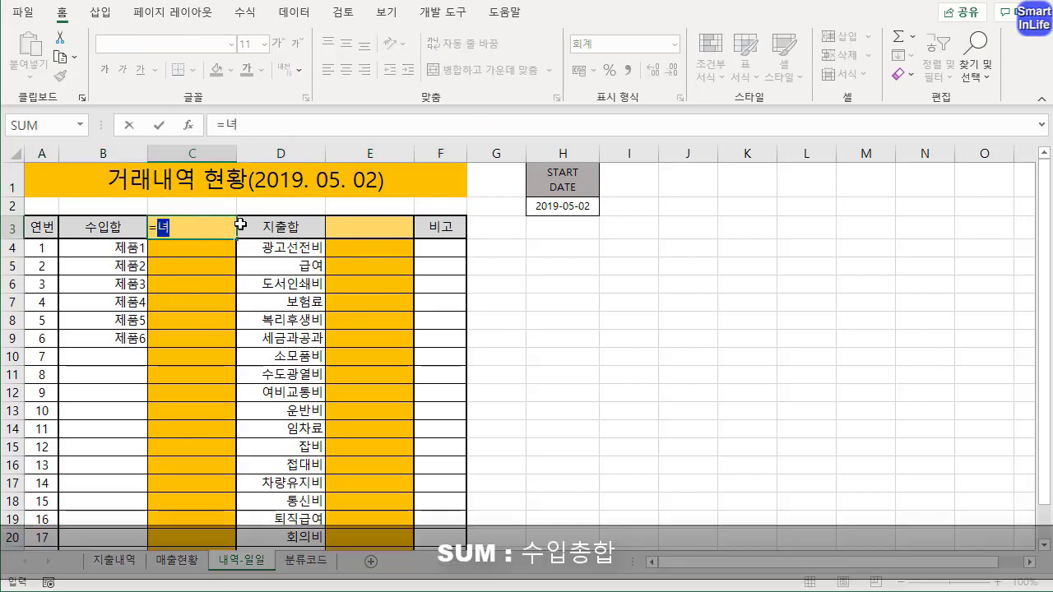
{"action": "type", "text": "SUM("}
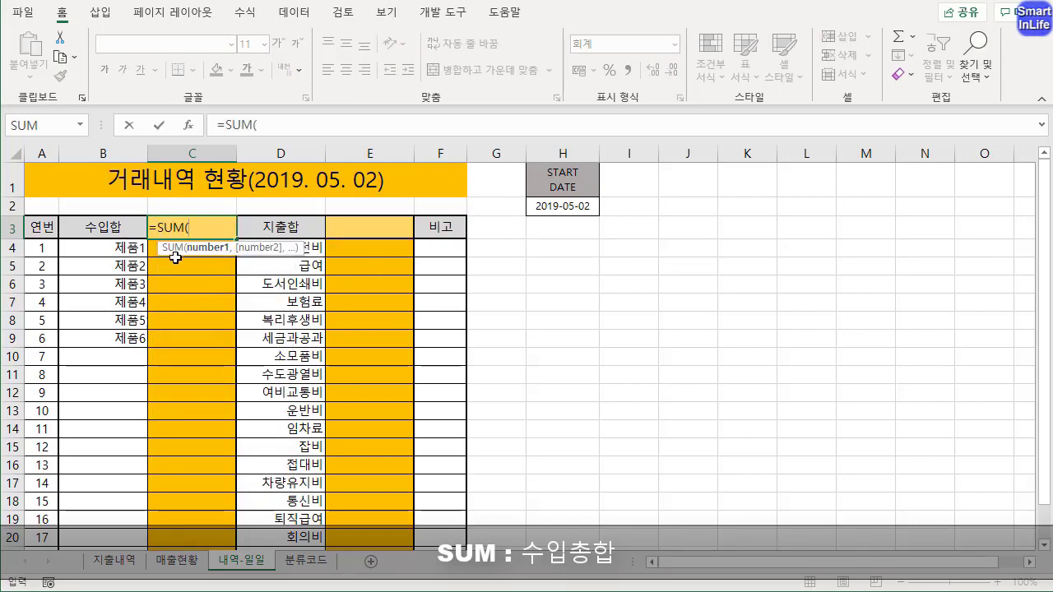
{"action": "left_click_drag", "start_coordinate": [156, 249], "coordinate": [210, 539]}
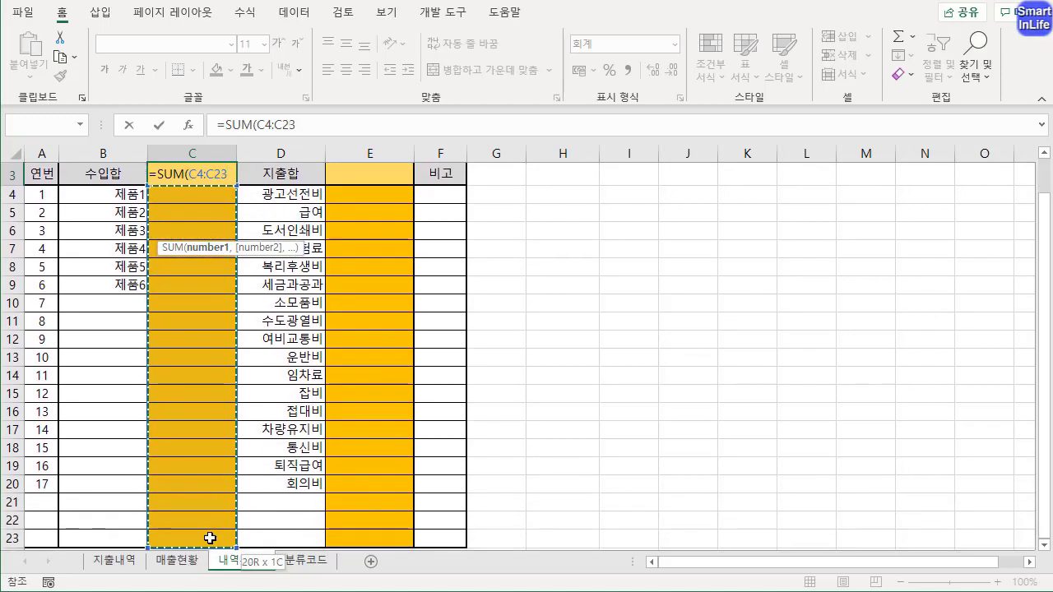
{"action": "key", "text": "Return"}
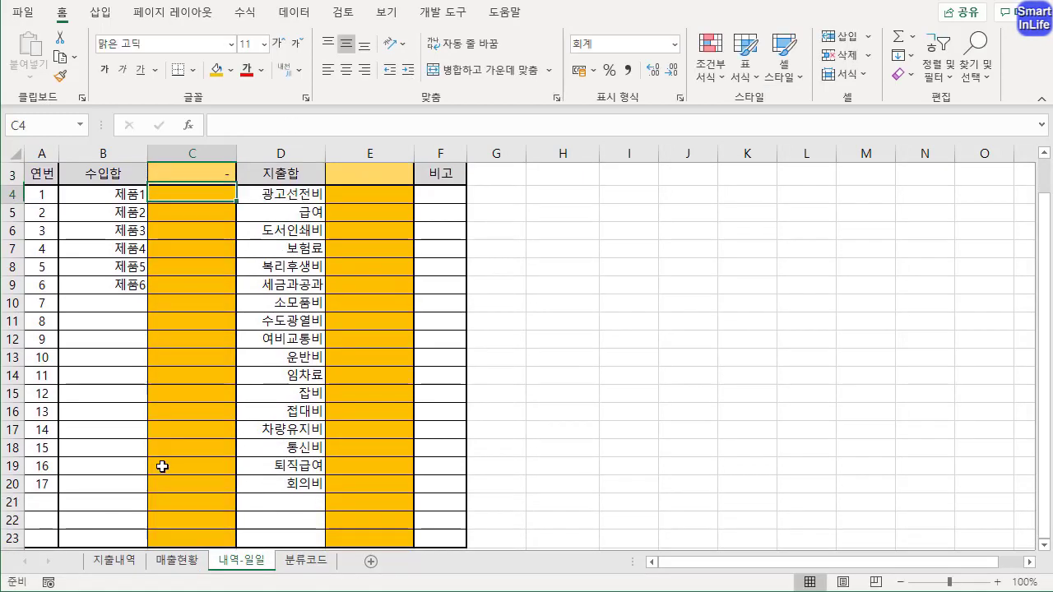
{"action": "left_click", "coordinate": [209, 176]}
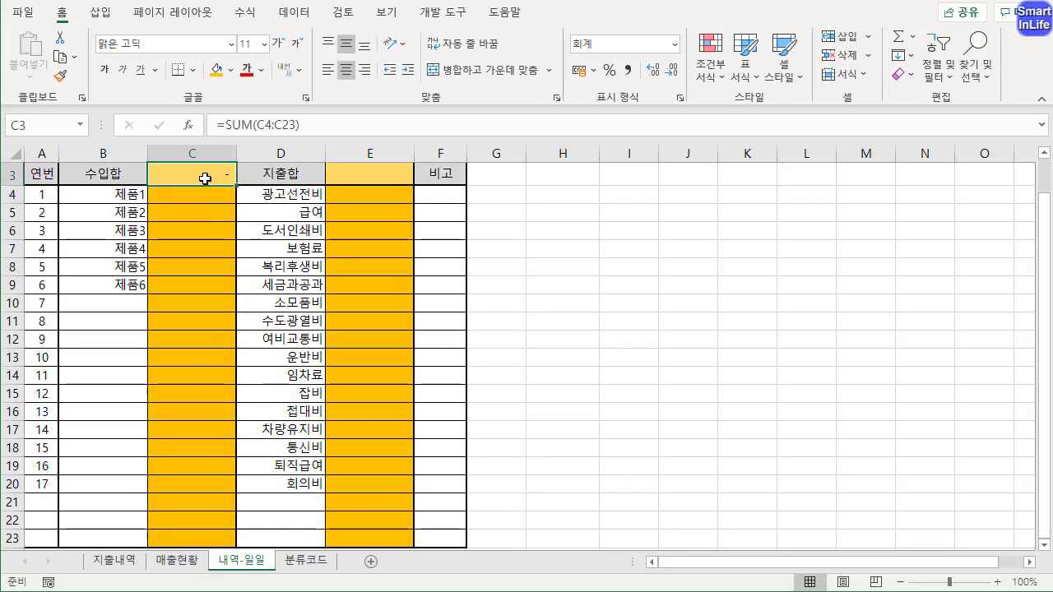
- Total the expense column in E3 with the formula =SUM(E4:E23)
{"action": "left_click", "coordinate": [359, 175]}
{"action": "type", "text": "=SUM("}
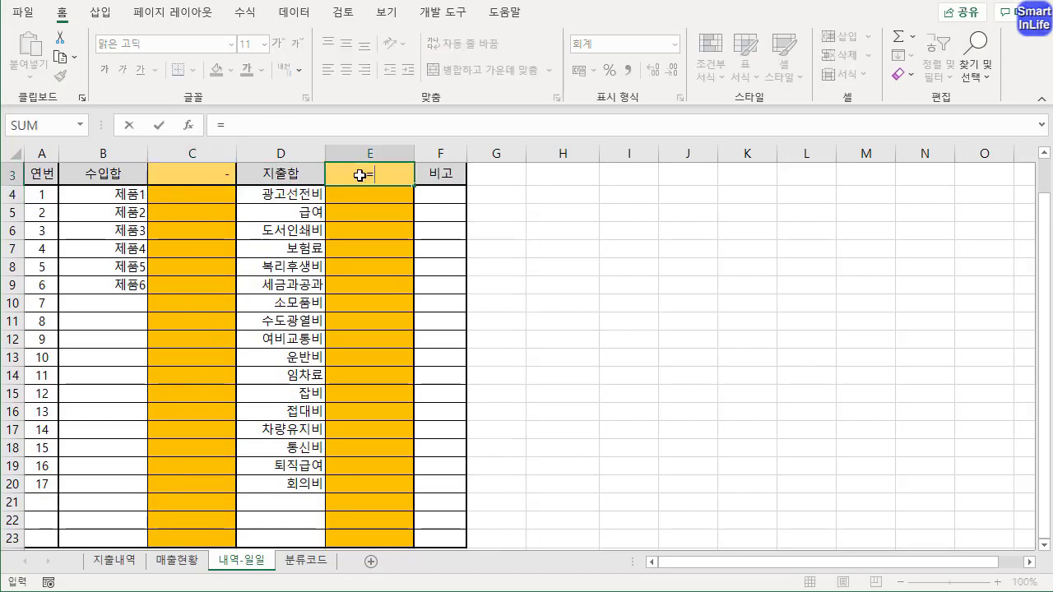
{"action": "left_click_drag", "start_coordinate": [359, 194], "coordinate": [365, 538]}
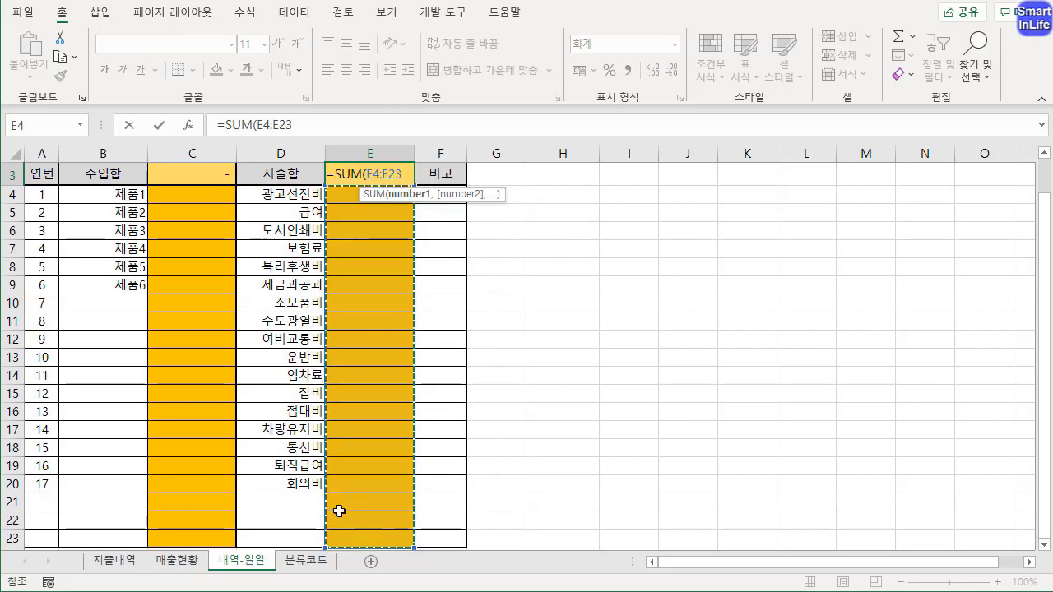
{"action": "key", "text": "Return"}
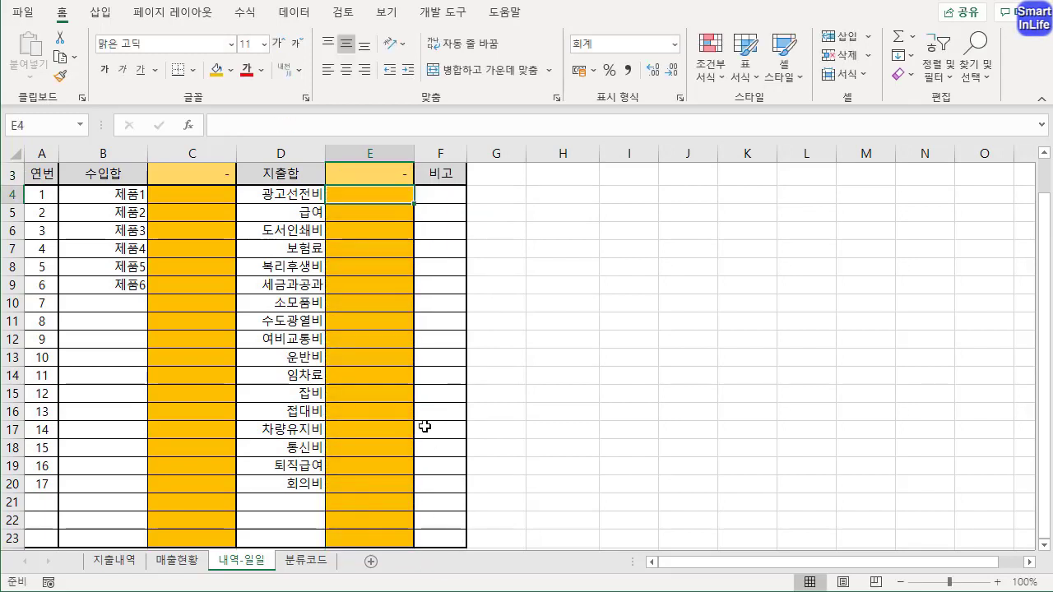
{"action": "left_click", "coordinate": [204, 178]}
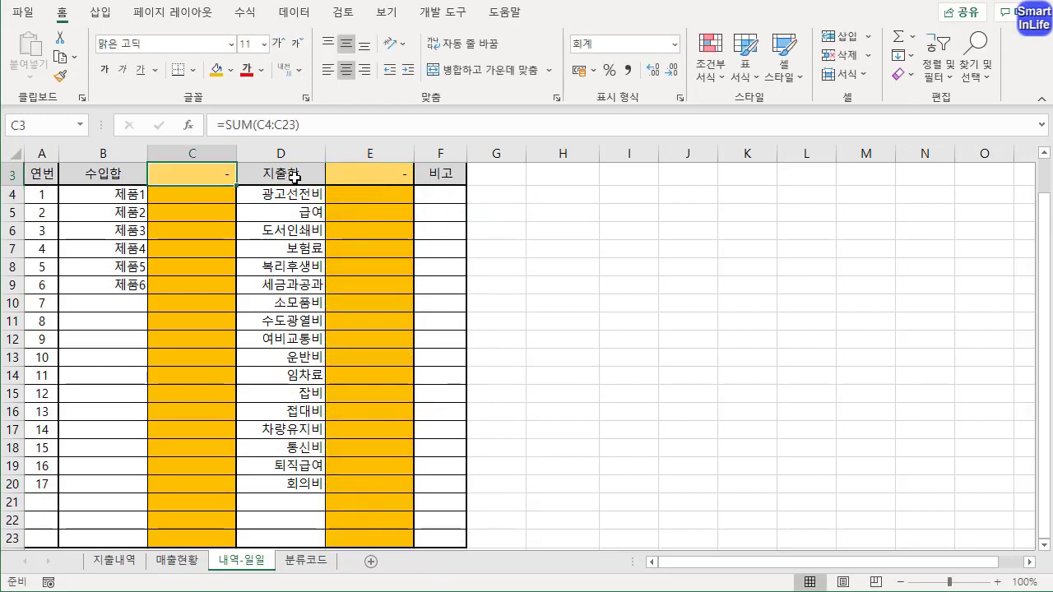
{"action": "left_click", "coordinate": [339, 172]}
{"action": "left_click_drag", "start_coordinate": [1039, 303], "coordinate": [1040, 286]}
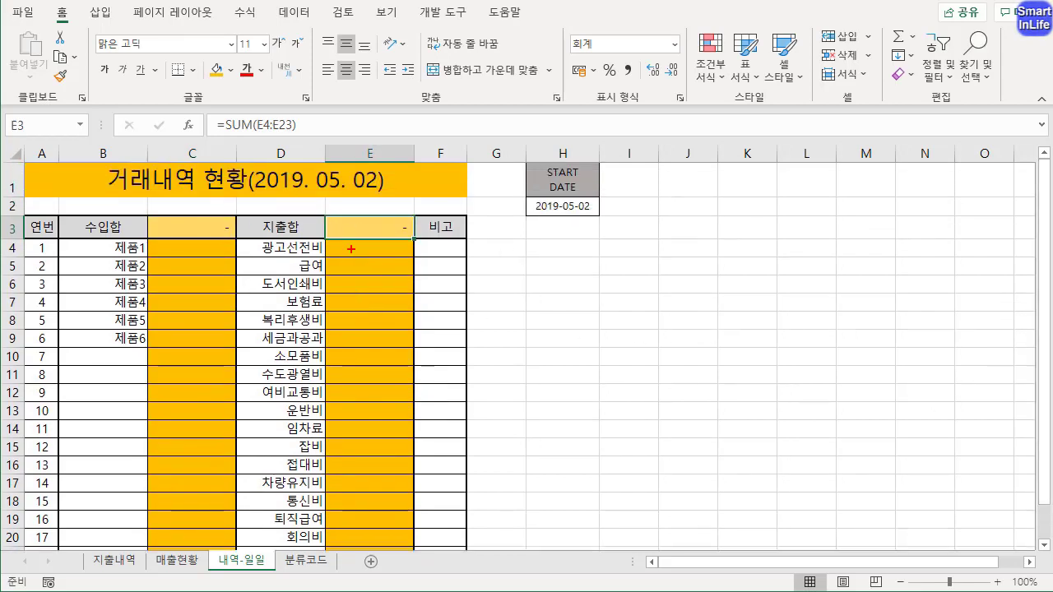
{"action": "mouse_move", "coordinate": [254, 159]}
{"action": "left_mouse_down"}
{"action": "mouse_move", "coordinate": [125, 202]}
{"action": "mouse_move", "coordinate": [403, 237]}
{"action": "mouse_move", "coordinate": [303, 203]}
{"action": "left_mouse_up"}
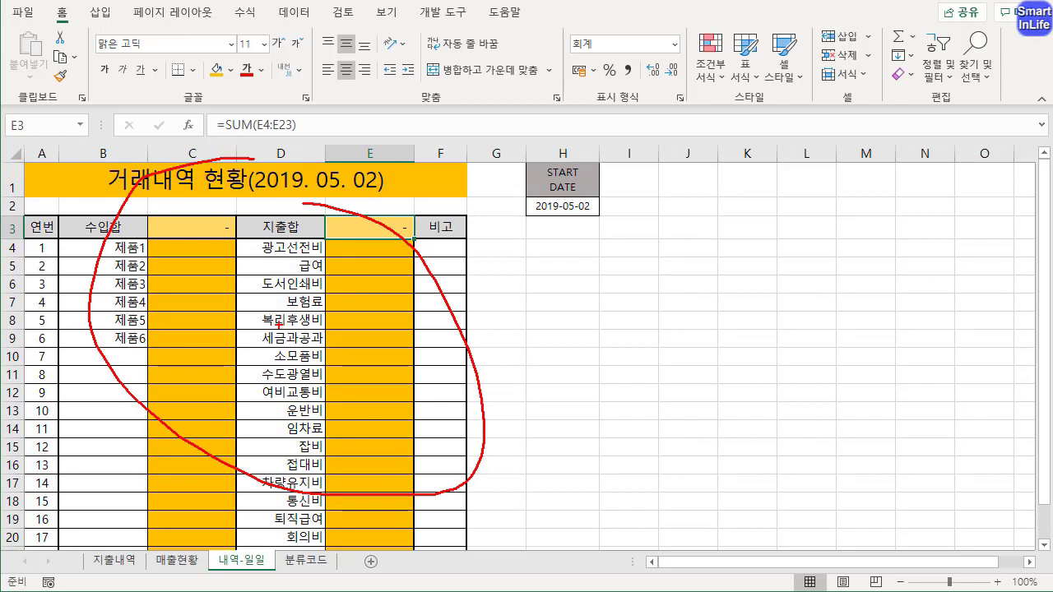
{"action": "mouse_move", "coordinate": [136, 273]}
{"action": "left_mouse_down"}
{"action": "mouse_move", "coordinate": [136, 225]}
{"action": "mouse_move", "coordinate": [123, 399]}
{"action": "mouse_move", "coordinate": [139, 255]}
{"action": "left_mouse_up"}
{"action": "mouse_move", "coordinate": [90, 362]}
{"action": "left_mouse_down"}
{"action": "mouse_move", "coordinate": [82, 456]}
{"action": "mouse_move", "coordinate": [122, 456]}
{"action": "left_mouse_up"}
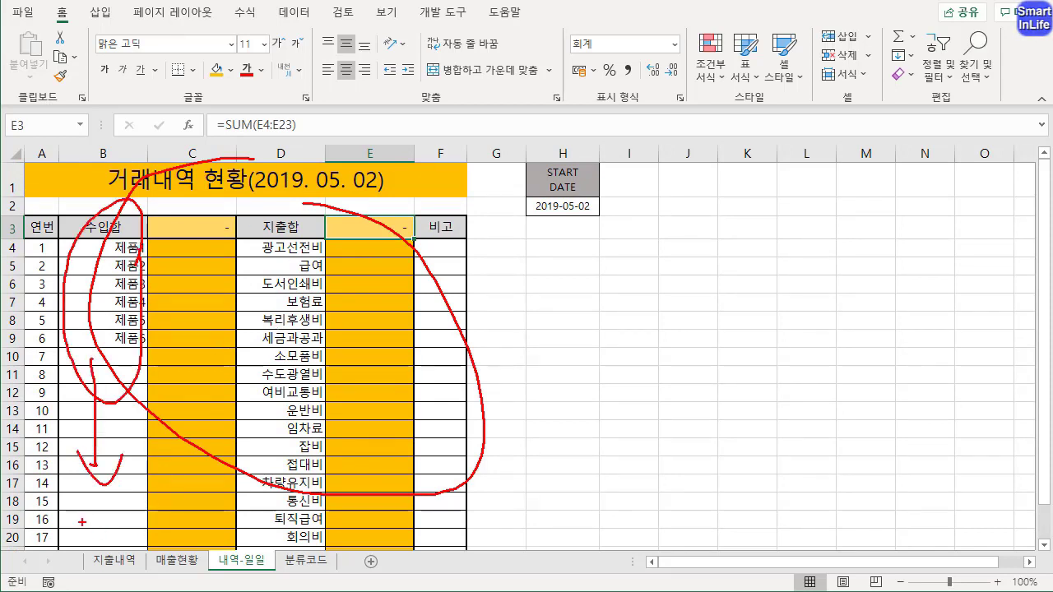
{"action": "mouse_move", "coordinate": [293, 242]}
{"action": "left_mouse_down"}
{"action": "mouse_move", "coordinate": [267, 223]}
{"action": "mouse_move", "coordinate": [285, 293]}
{"action": "mouse_move", "coordinate": [282, 463]}
{"action": "left_mouse_up"}
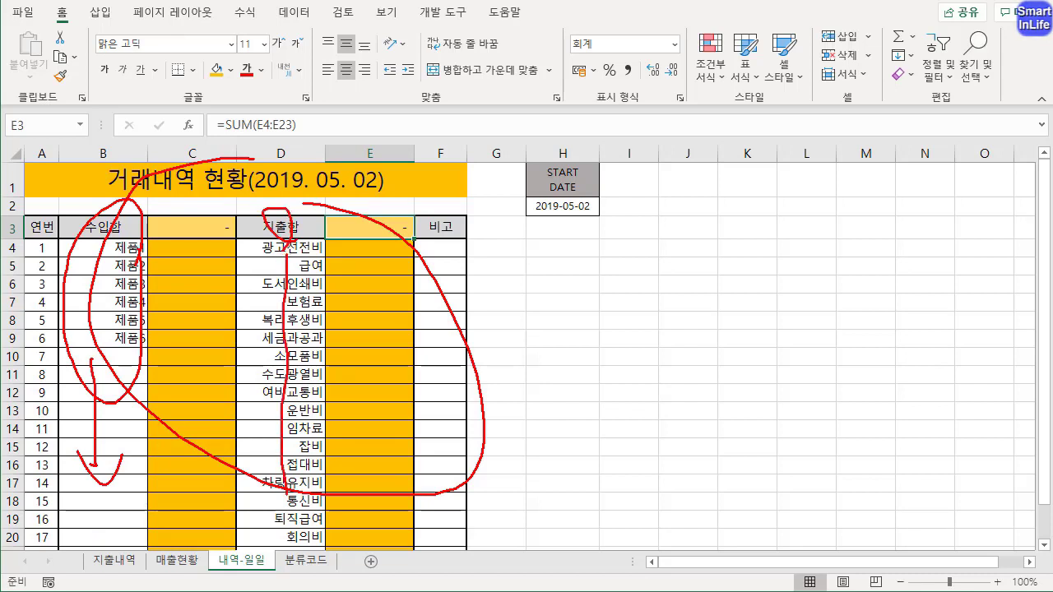
{"action": "left_click_drag", "start_coordinate": [266, 501], "coordinate": [306, 484]}
{"action": "key", "text": "Escape"}
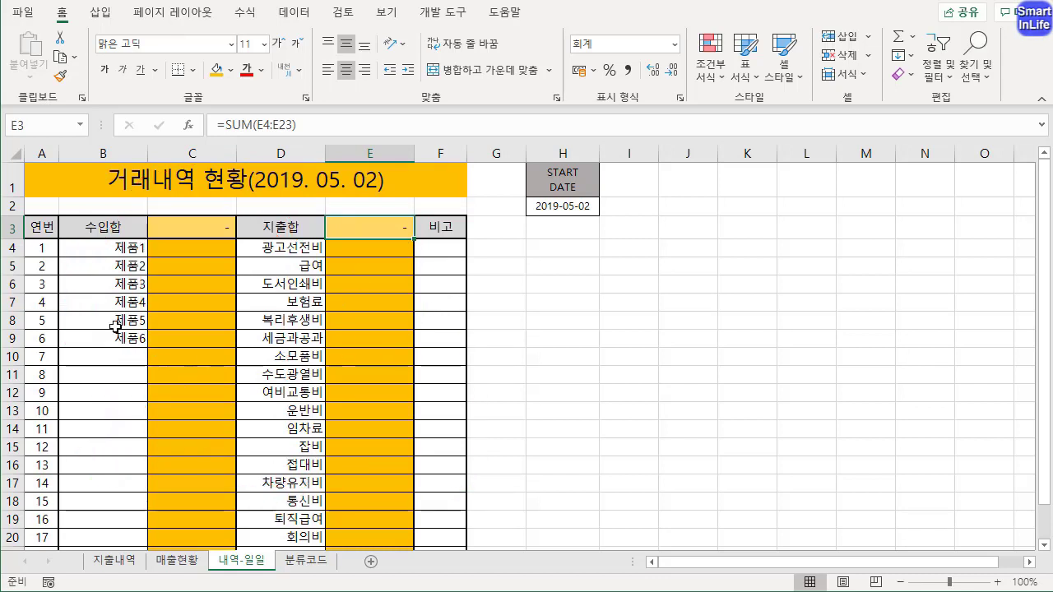
{"action": "left_click_drag", "start_coordinate": [111, 249], "coordinate": [115, 392]}
{"action": "left_click_drag", "start_coordinate": [280, 320], "coordinate": [280, 392]}
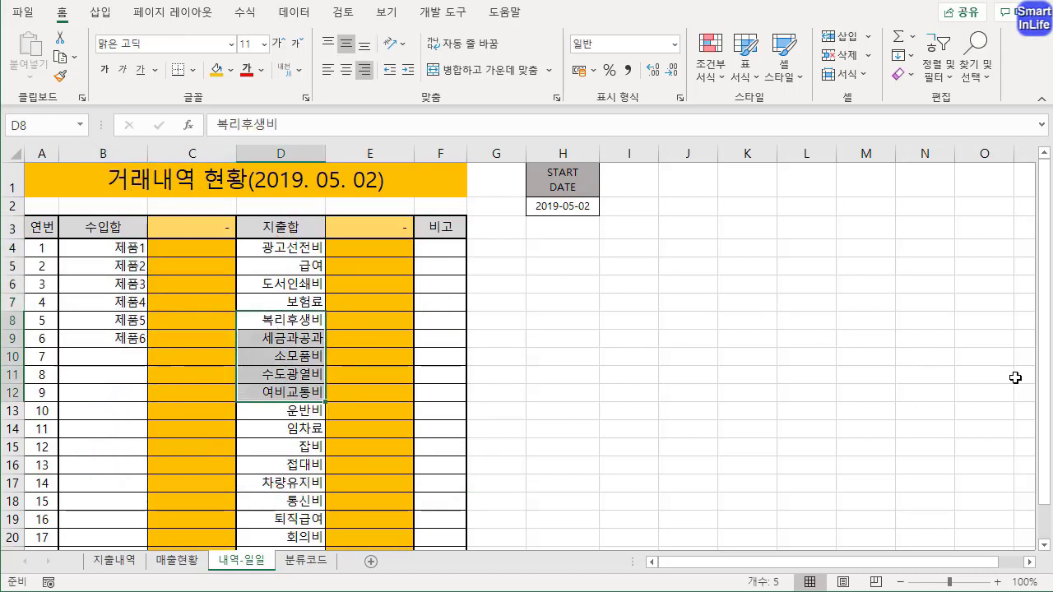
{"action": "scroll", "coordinate": [979, 394], "scroll_direction": "down", "scroll_amount": 1}
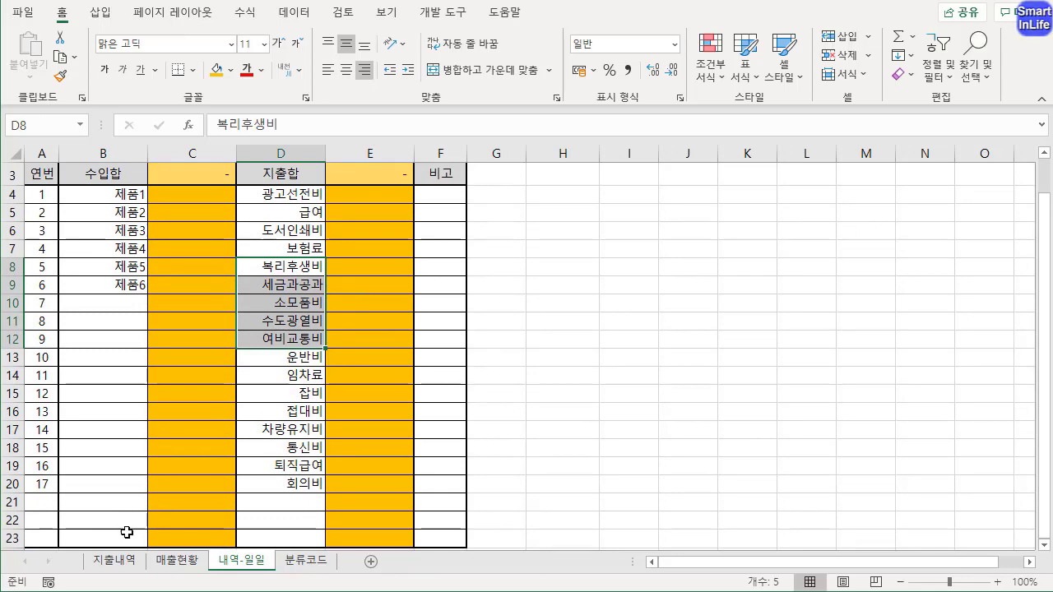
{"action": "scroll", "coordinate": [1010, 415], "scroll_direction": "up", "scroll_amount": 1}
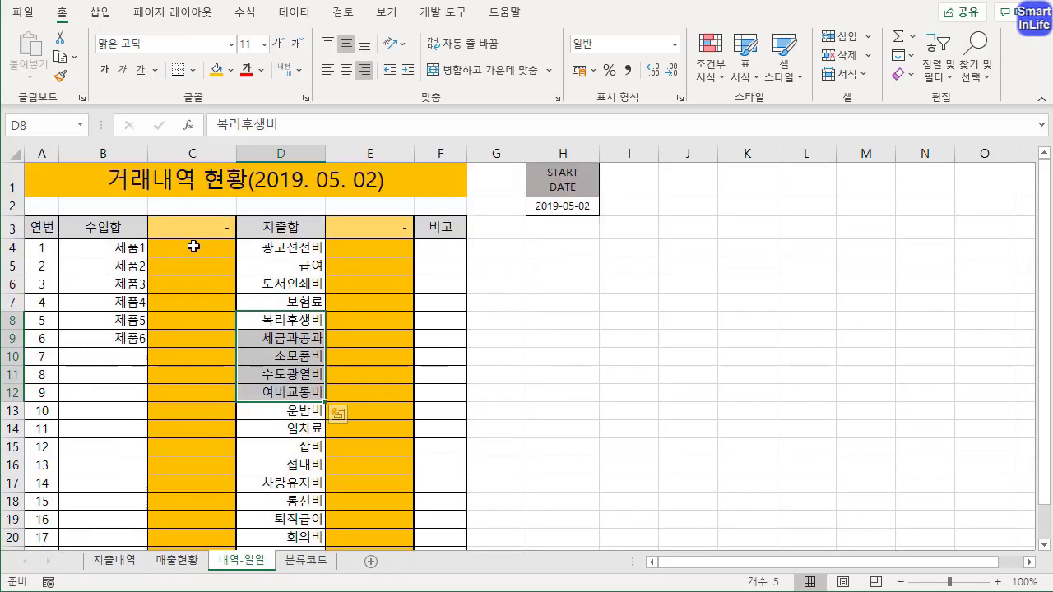
- Begin a formula in C4 for the 제품1 income, entering =SUMIF as the function name
{"action": "left_click", "coordinate": [193, 247]}
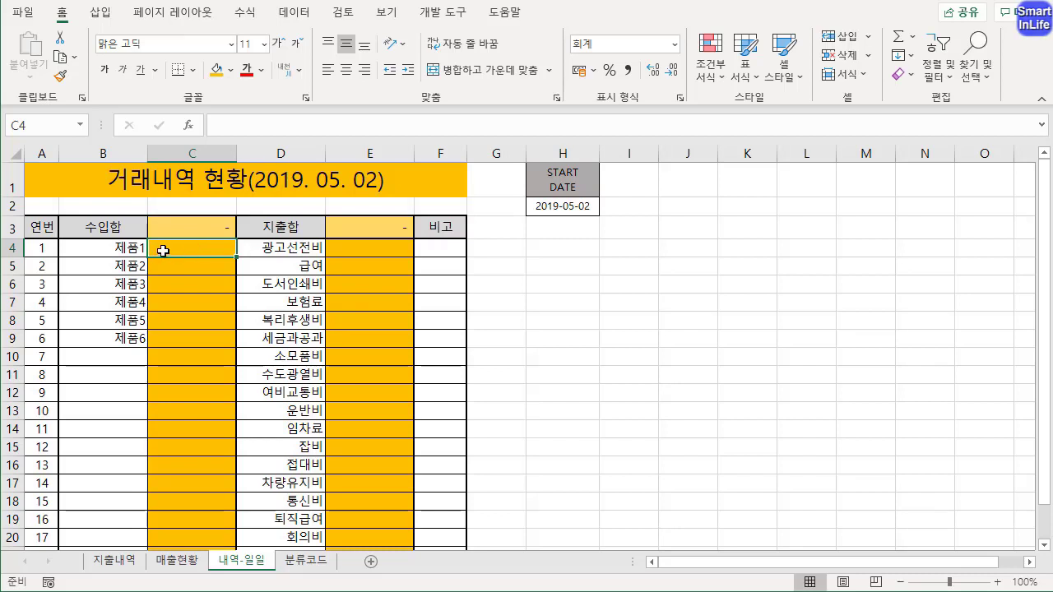
{"action": "type", "text": "="}
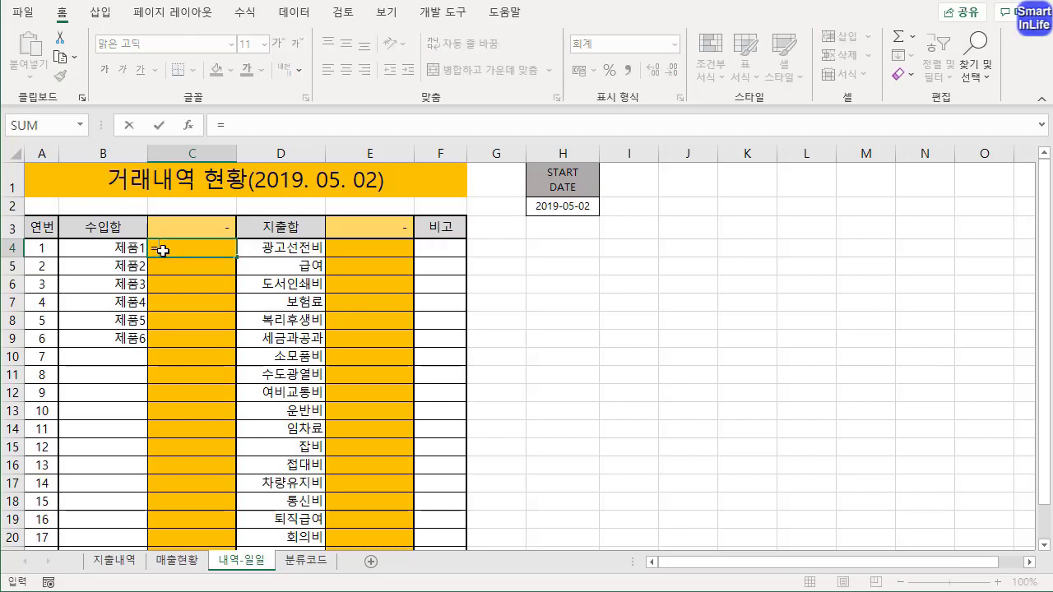
{"action": "type", "text": "녀"}
{"action": "key", "text": "BackSpace"}
{"action": "key", "text": "BackSpace"}
{"action": "key", "text": "Hangul"}
{"action": "type", "text": "SUM"}
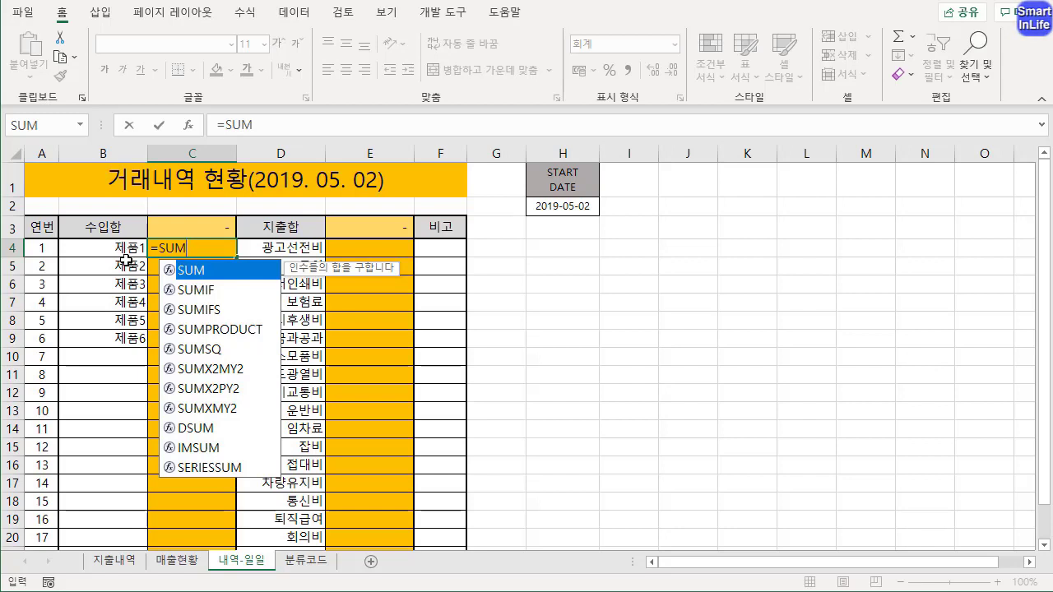
{"action": "type", "text": "IF"}
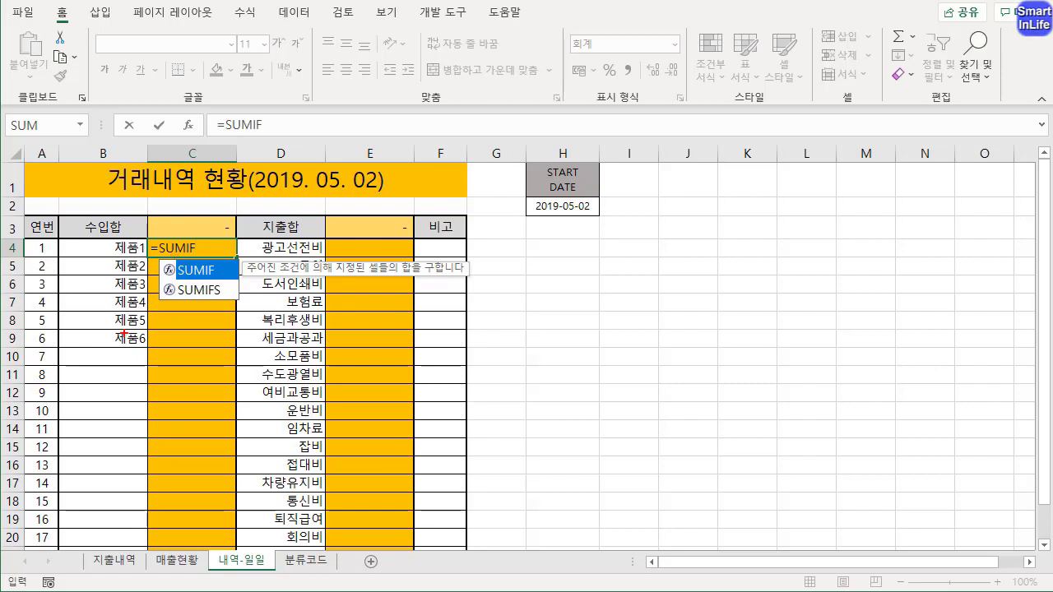
{"action": "mouse_move", "coordinate": [134, 350]}
{"action": "left_mouse_down"}
{"action": "mouse_move", "coordinate": [101, 267]}
{"action": "mouse_move", "coordinate": [127, 247]}
{"action": "mouse_move", "coordinate": [131, 224]}
{"action": "mouse_move", "coordinate": [149, 227]}
{"action": "left_mouse_up"}
{"action": "mouse_move", "coordinate": [586, 212]}
{"action": "left_mouse_down"}
{"action": "mouse_move", "coordinate": [526, 207]}
{"action": "mouse_move", "coordinate": [559, 221]}
{"action": "left_mouse_up"}
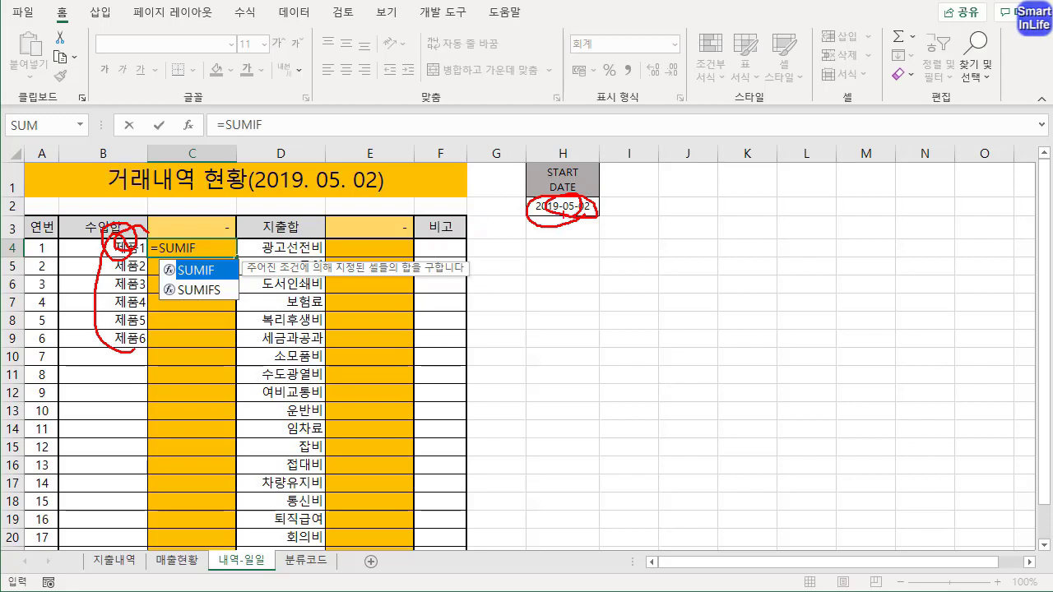
{"action": "key", "text": "Escape"}
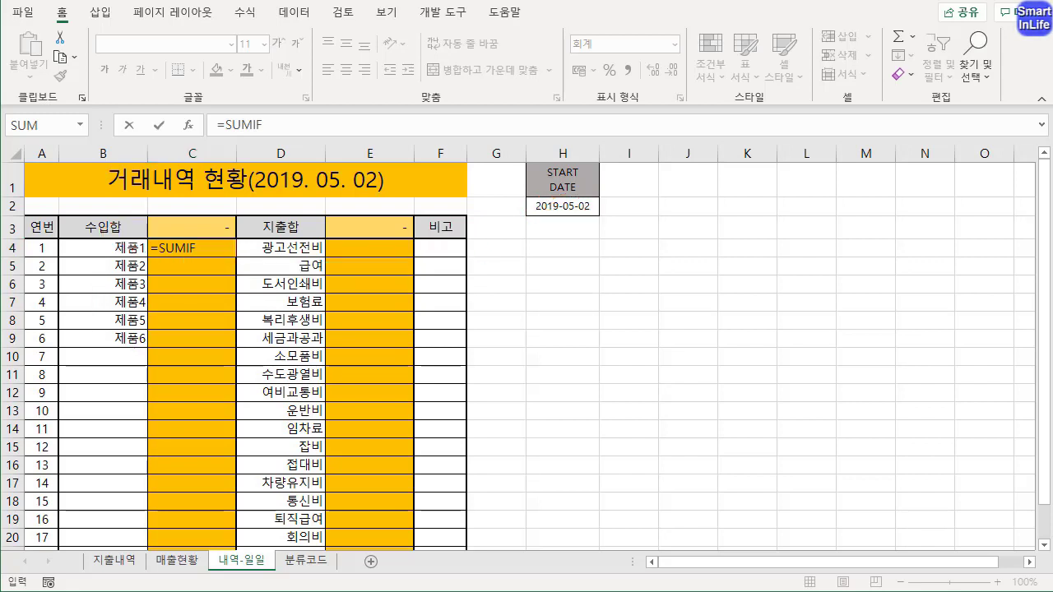
- Extend the C4 function to SUMIFS and set its sum range to the absolute 합계 column, 매출현황!$H:$H
{"action": "type", "text": "S"}
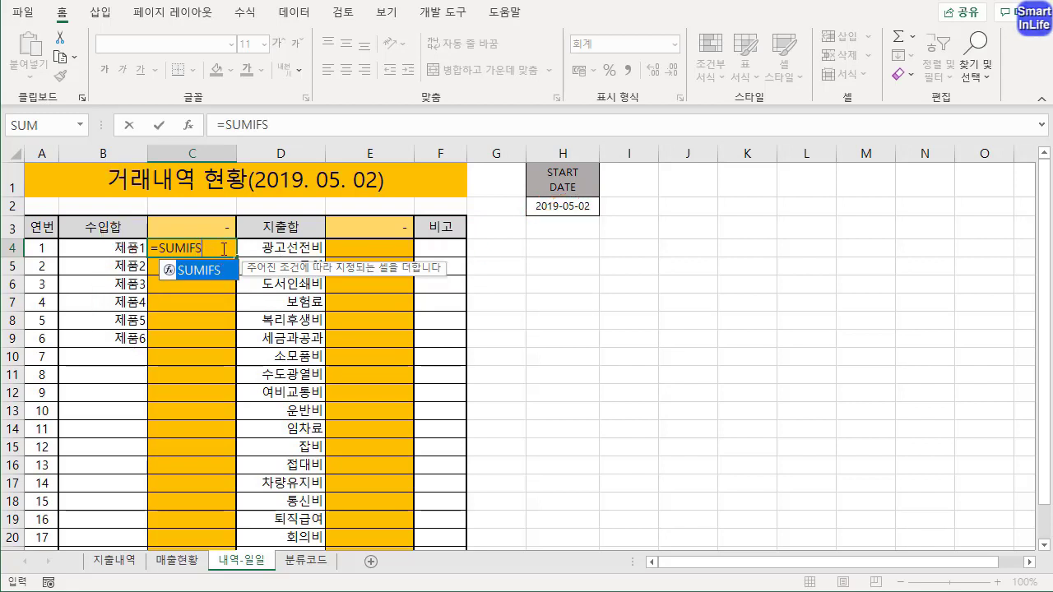
{"action": "type", "text": "("}
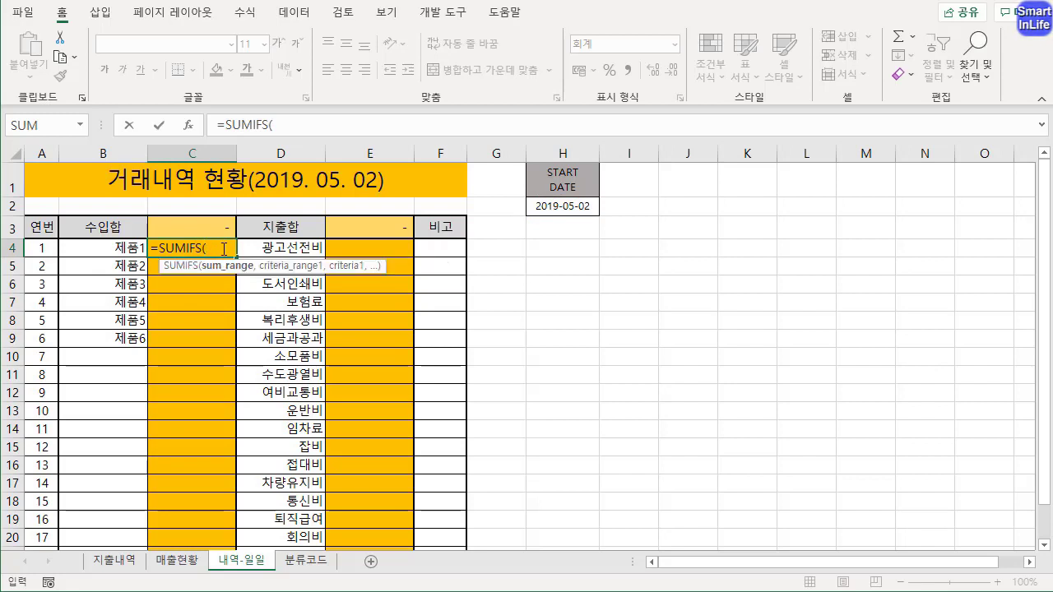
{"action": "left_click", "coordinate": [294, 129]}
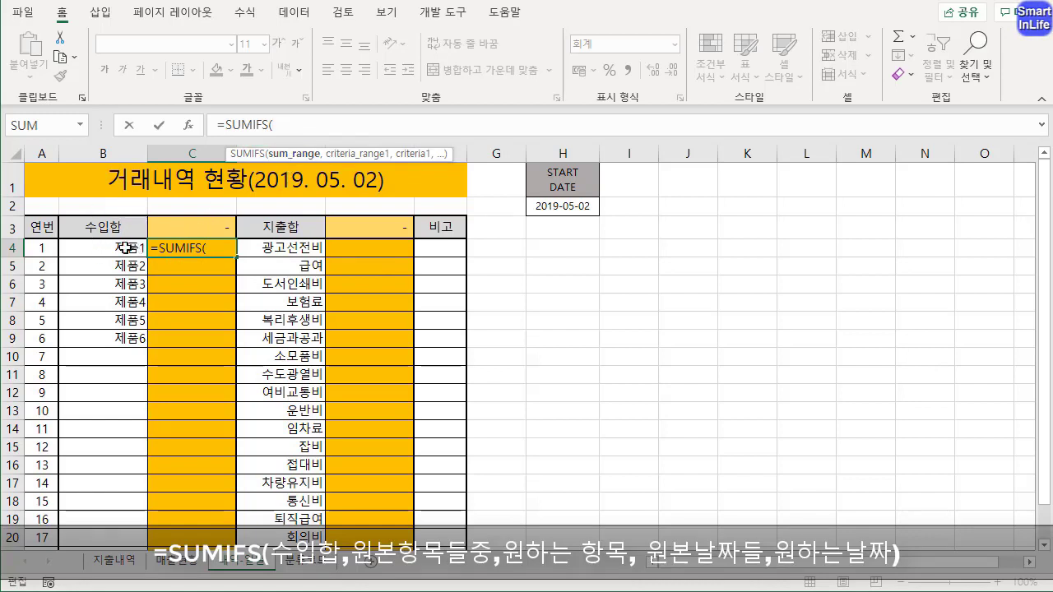
{"action": "left_click", "coordinate": [199, 566]}
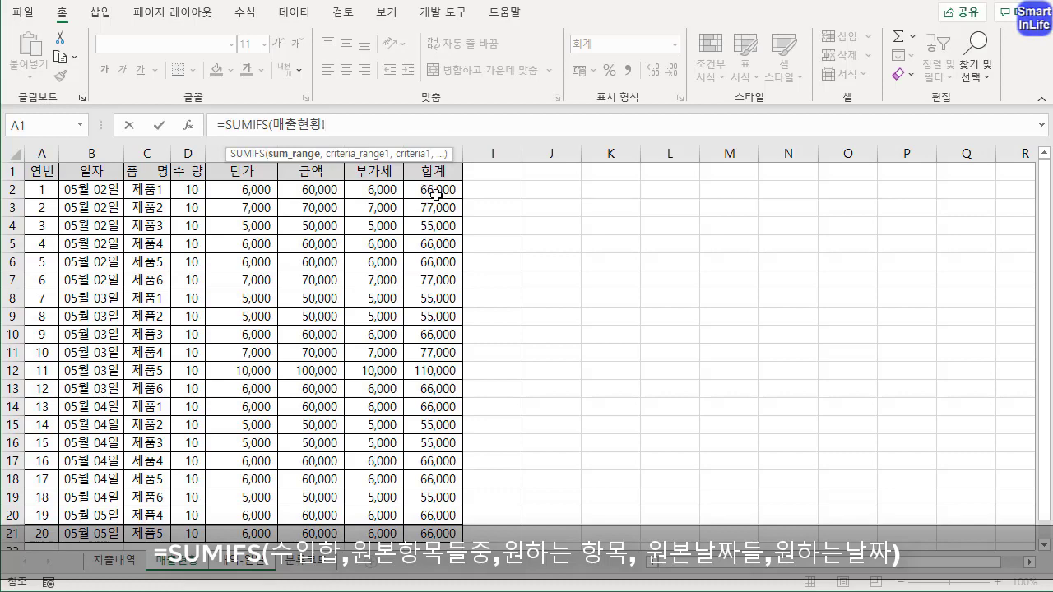
{"action": "left_click", "coordinate": [454, 150]}
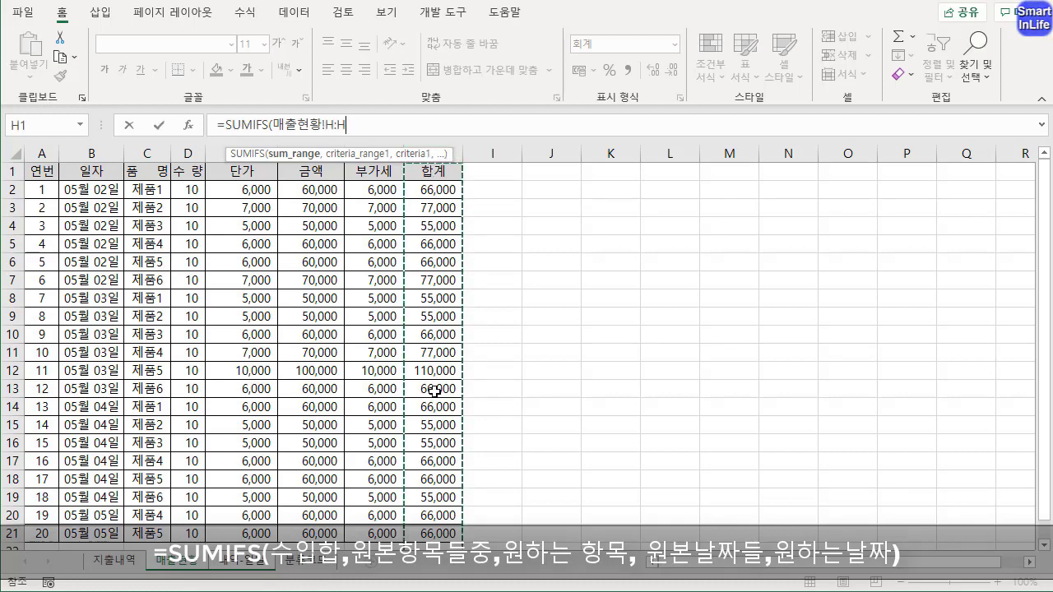
{"action": "key", "text": "F4"}
{"action": "type", "text": ","}
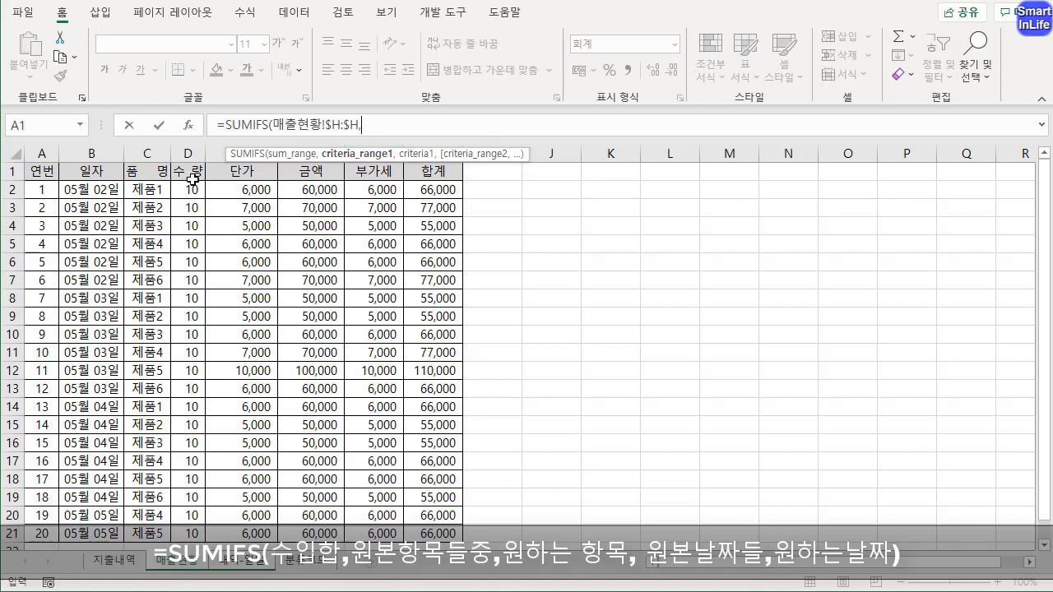
- Add the first SUMIFS condition in C4, matching the product name column 매출현황!$C:$C against '내역-일일'!B4
{"action": "left_click", "coordinate": [149, 154]}
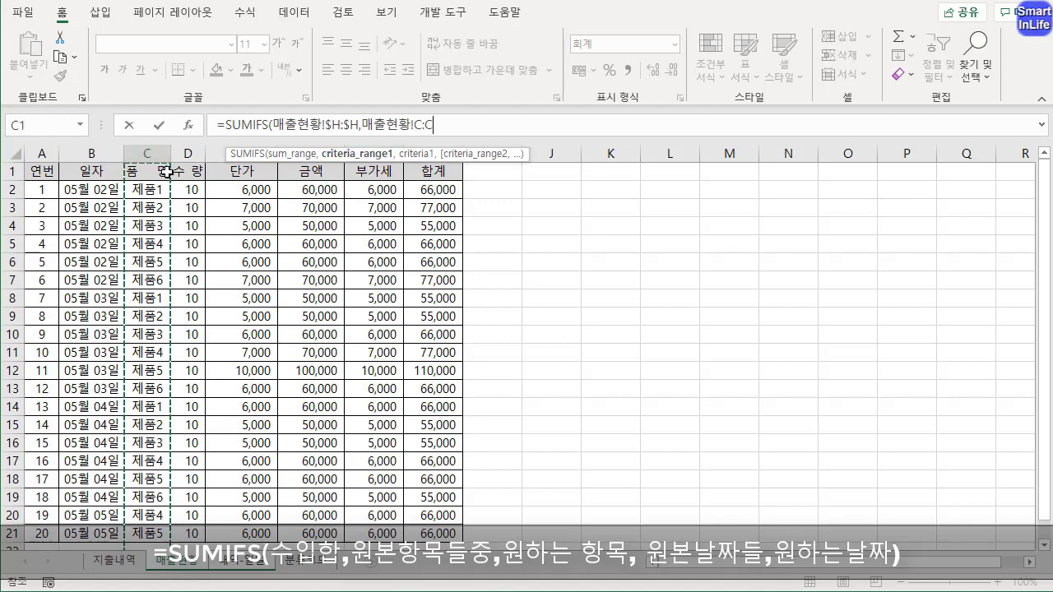
{"action": "key", "text": "F4"}
{"action": "type", "text": ","}
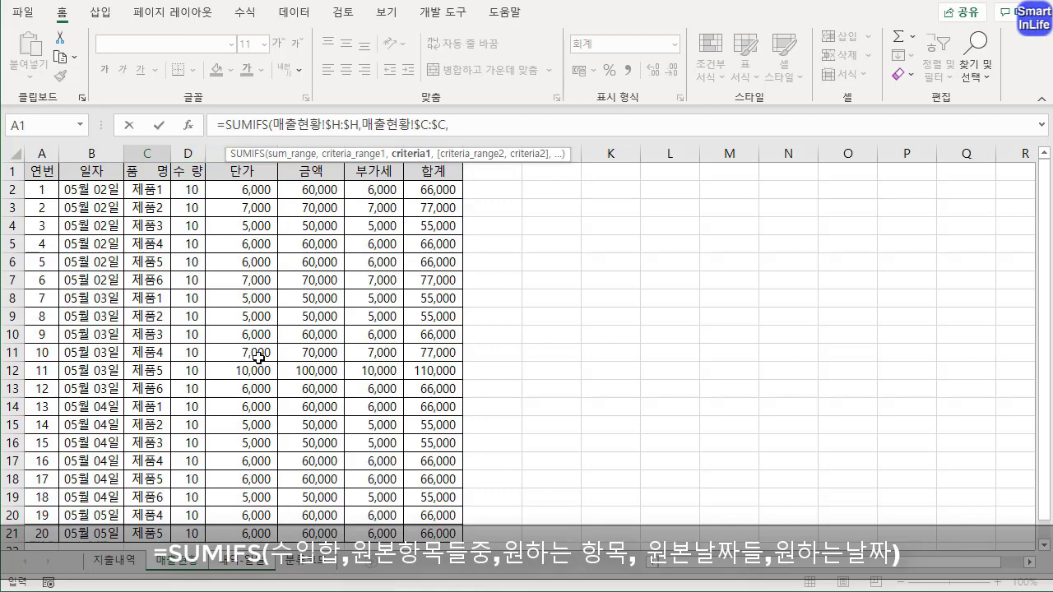
{"action": "left_click", "coordinate": [232, 566]}
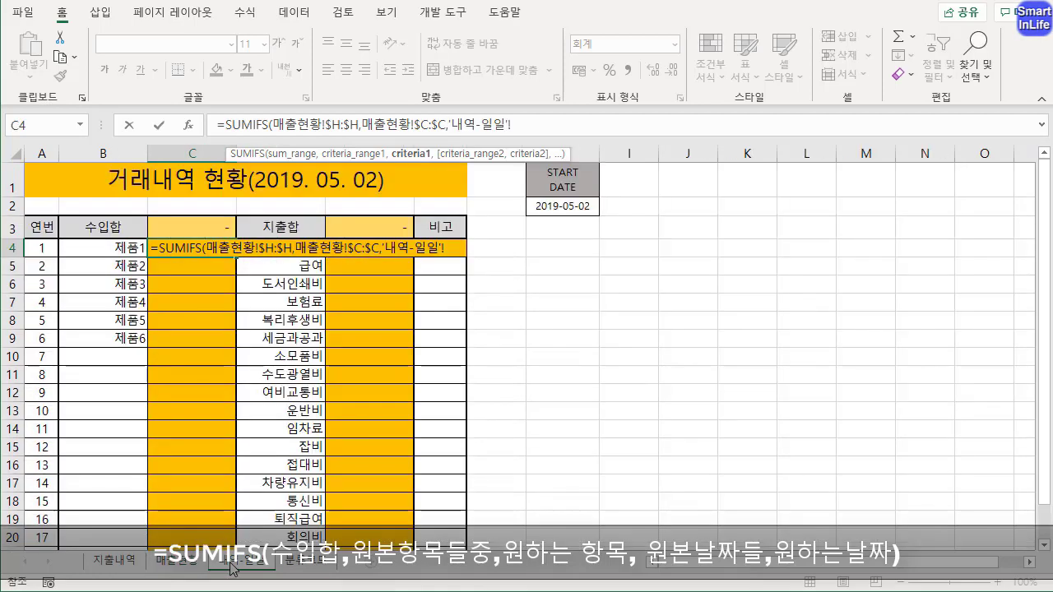
{"action": "left_click", "coordinate": [107, 248]}
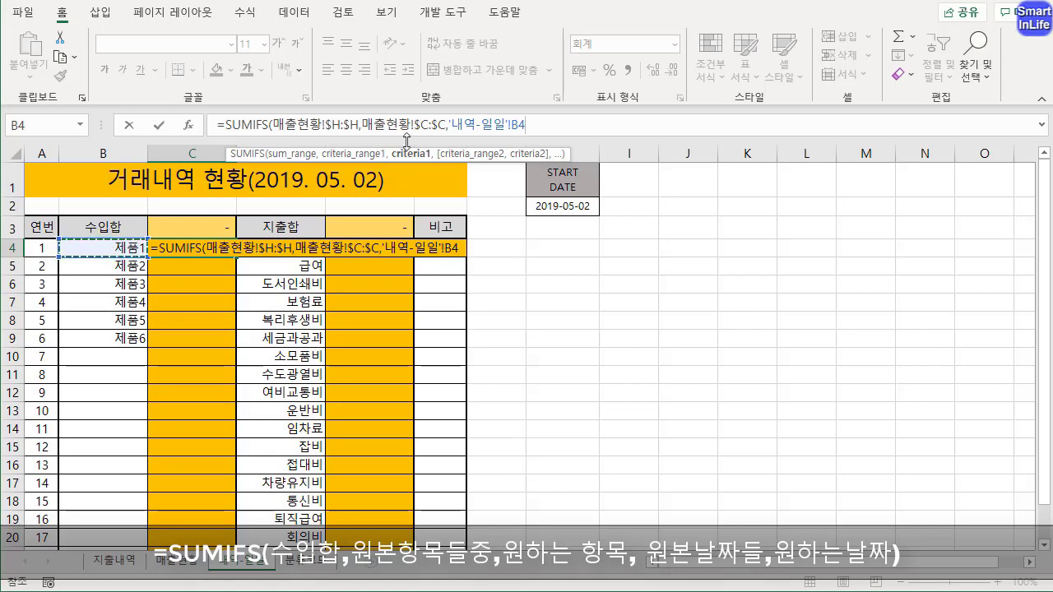
{"action": "mouse_move", "coordinate": [445, 136]}
{"action": "left_mouse_down"}
{"action": "mouse_move", "coordinate": [445, 97]}
{"action": "mouse_move", "coordinate": [433, 149]}
{"action": "left_mouse_up"}
{"action": "left_click_drag", "start_coordinate": [541, 100], "coordinate": [529, 157]}
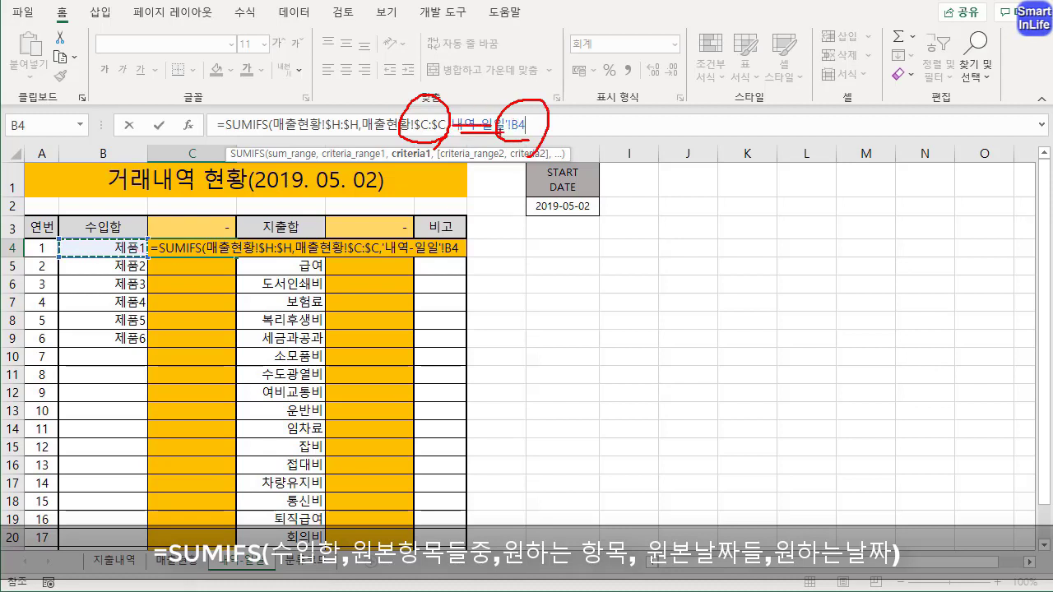
- Extend the C4 SUMIFS formula with the absolute date column 매출현황!$B:$B as its second criteria range
{"action": "key", "text": "Escape"}
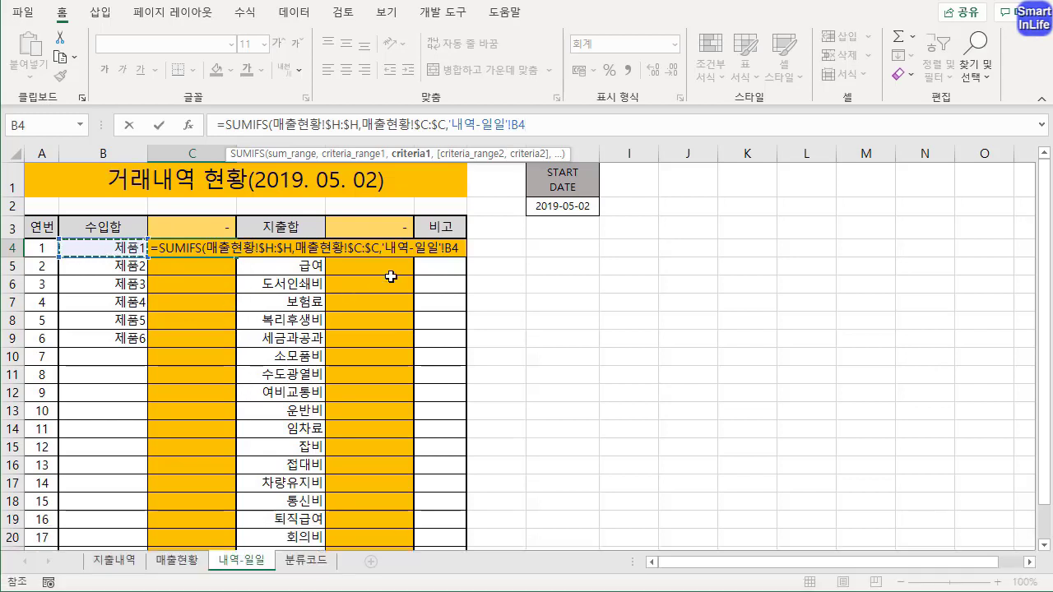
{"action": "type", "text": ","}
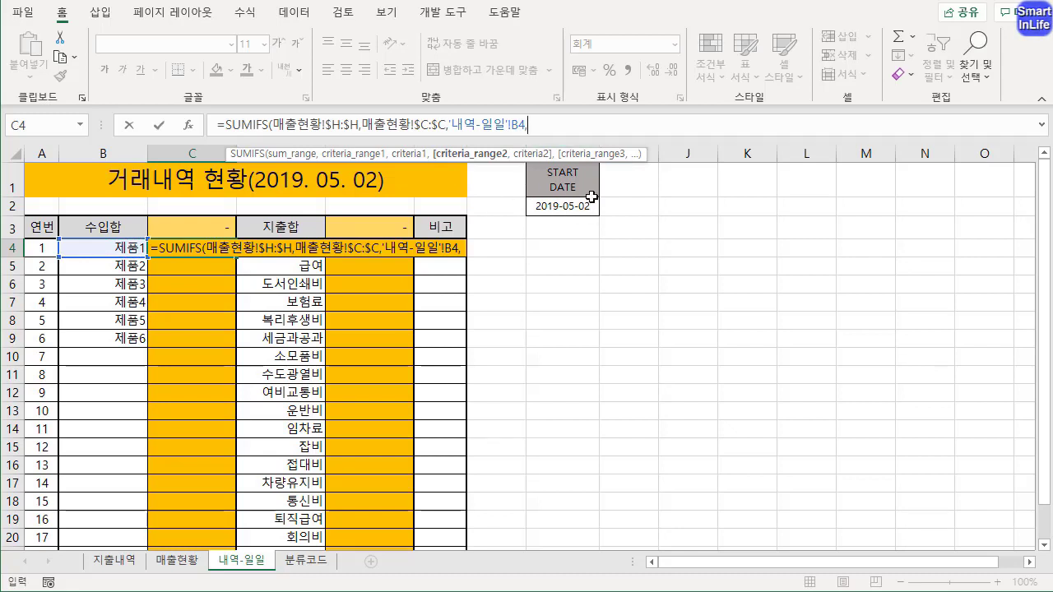
{"action": "left_click", "coordinate": [187, 567]}
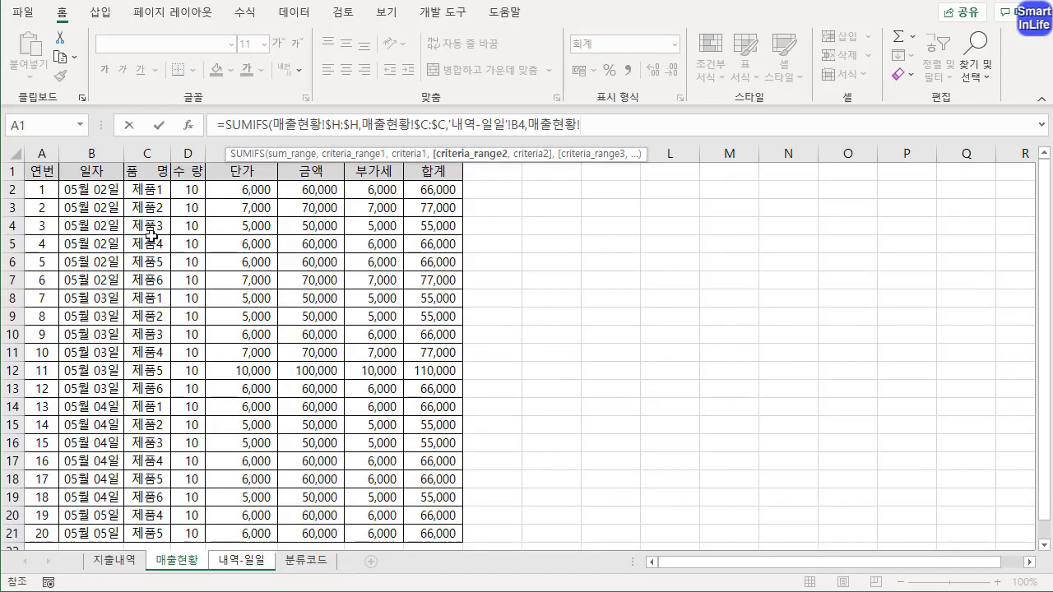
{"action": "left_click", "coordinate": [93, 153]}
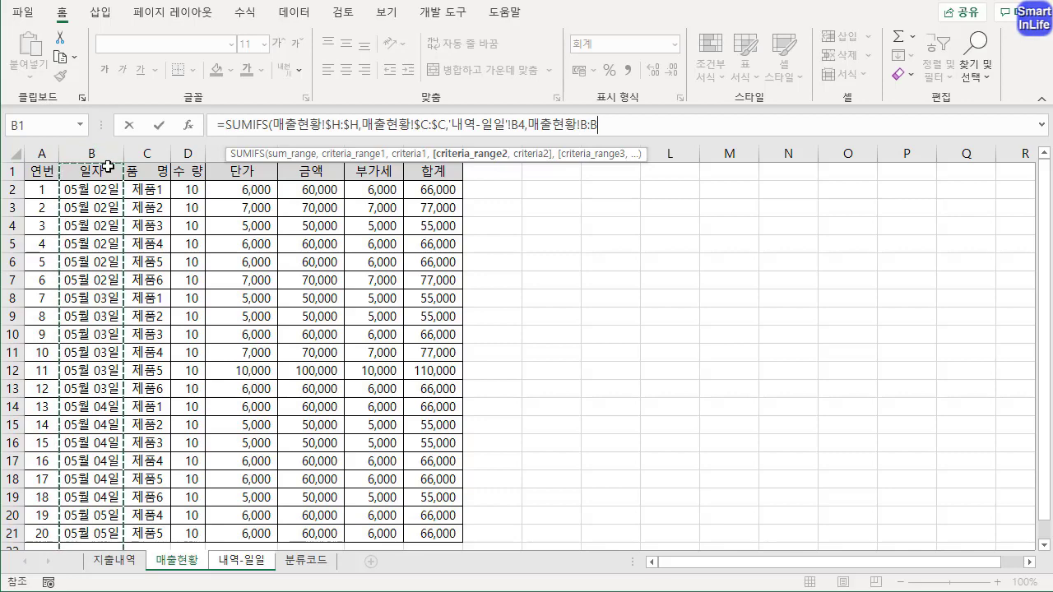
{"action": "key", "text": "F4"}
{"action": "type", "text": ","}
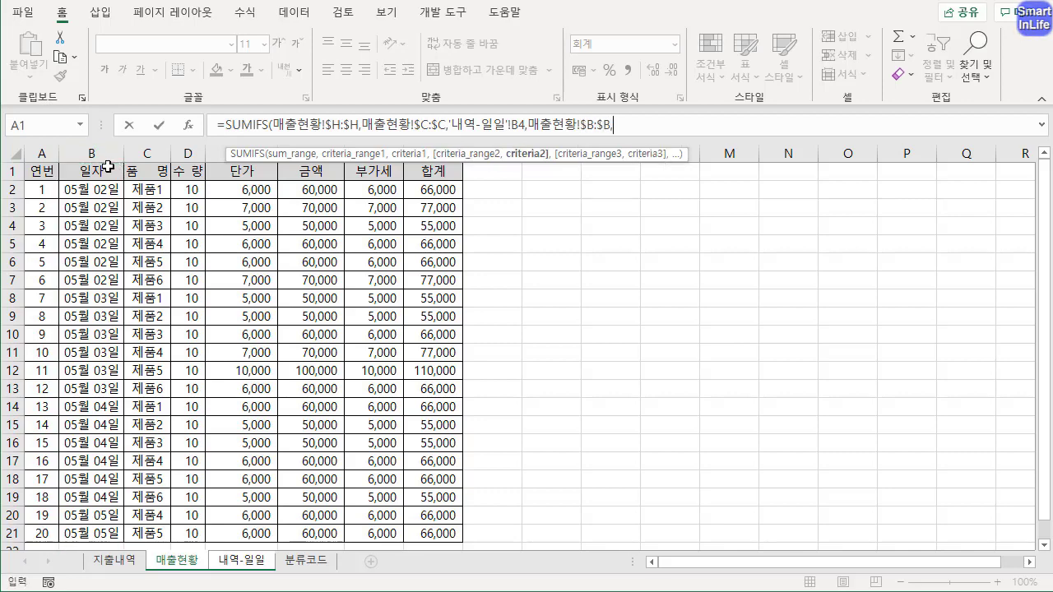
- Match the second criterion to the absolute start date cell '내역-일일'!$H$2 and complete the C4 formula
{"action": "left_click", "coordinate": [249, 561]}
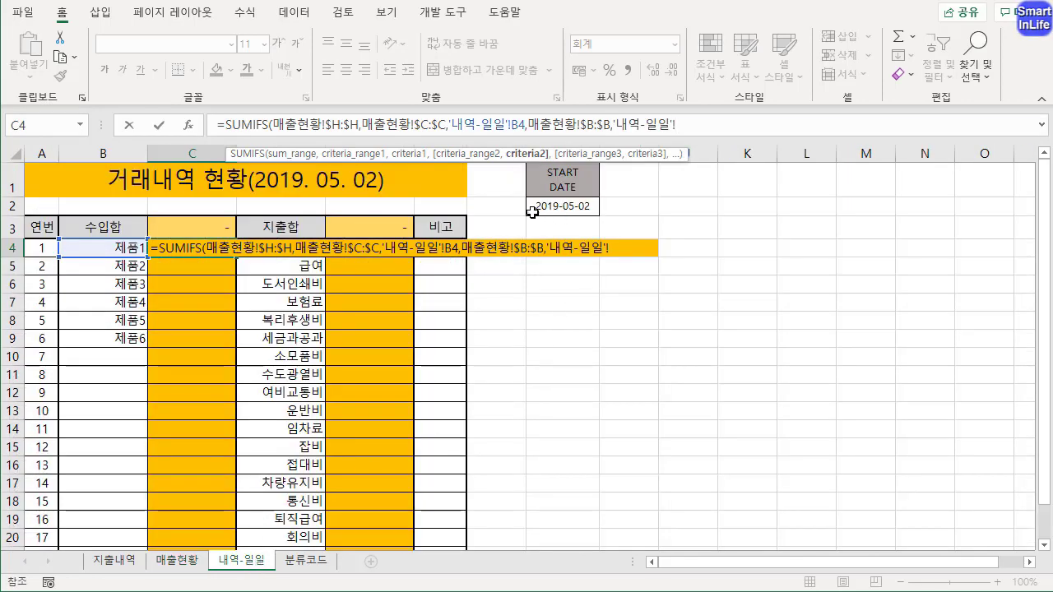
{"action": "left_click", "coordinate": [568, 206]}
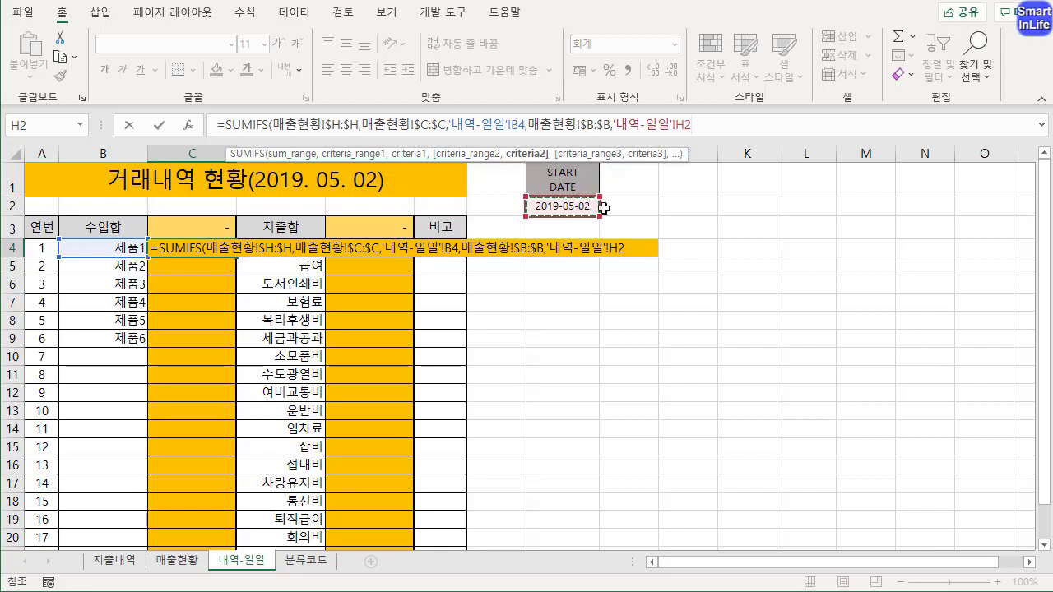
{"action": "key", "text": "F4"}
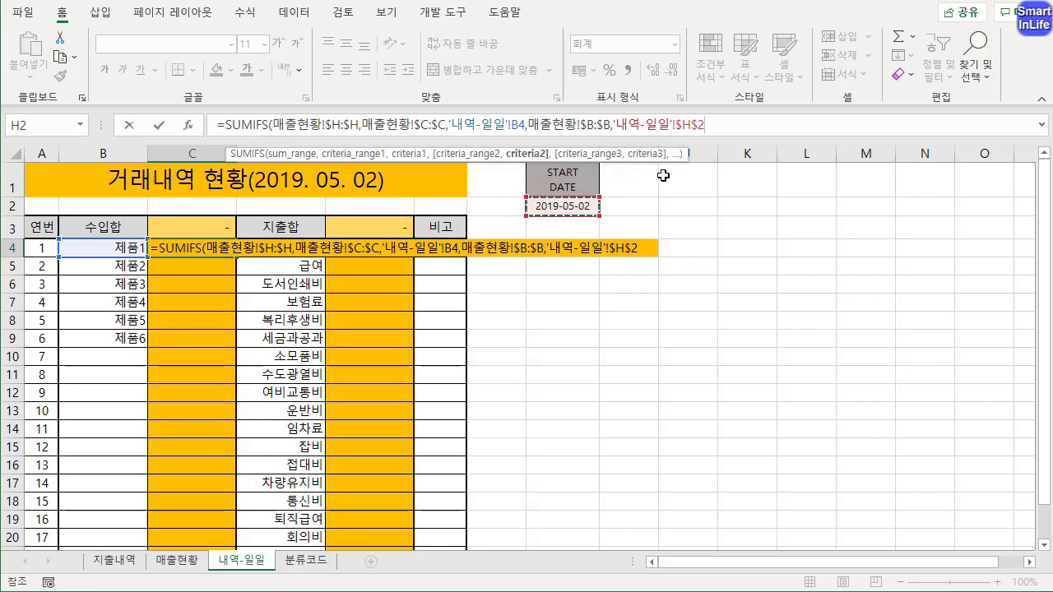
{"action": "type", "text": ")"}
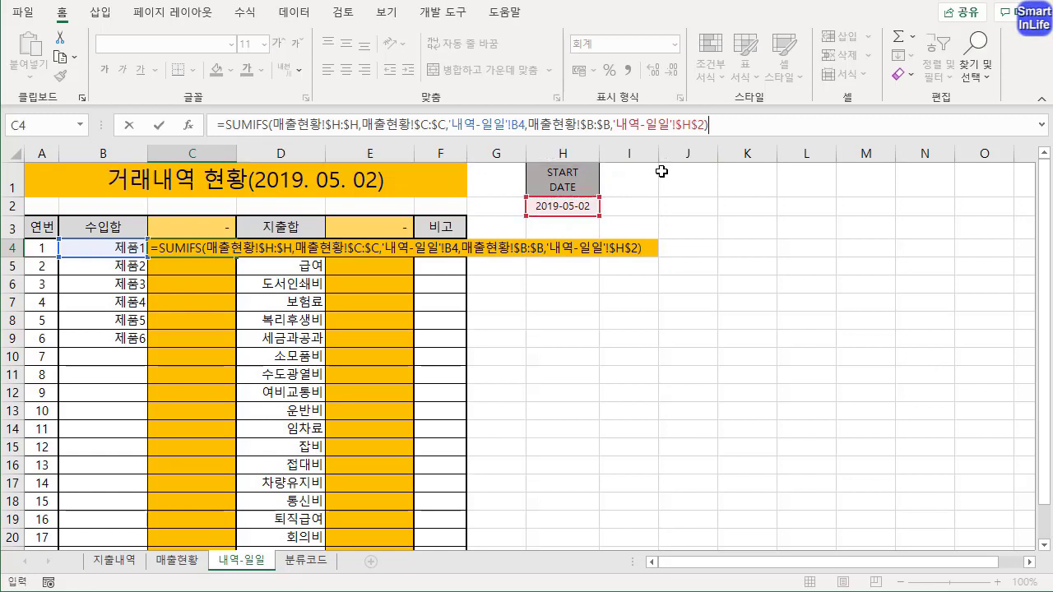
{"action": "key", "text": "Return"}
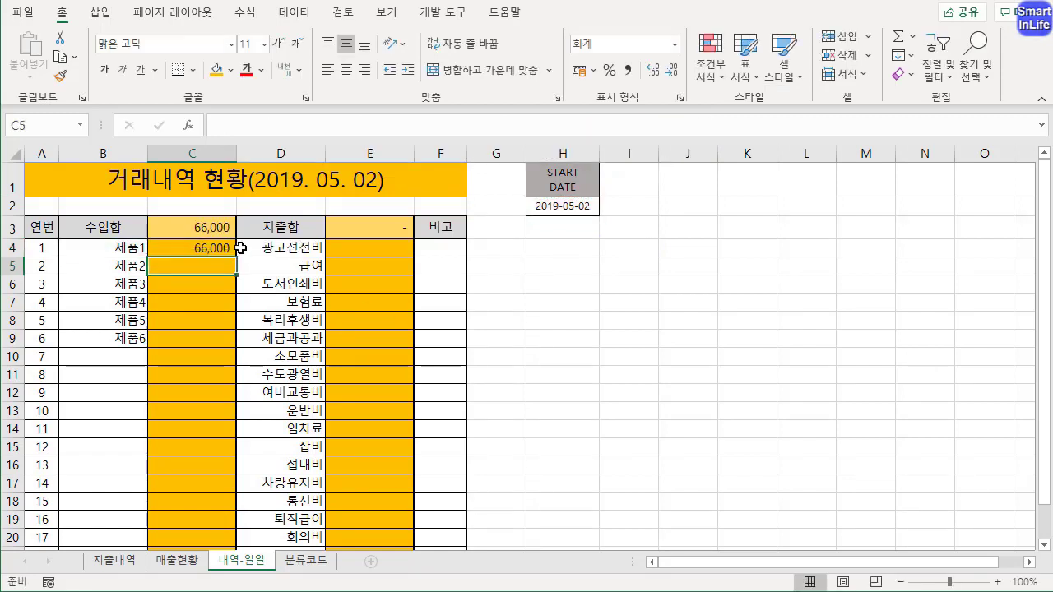
- Check the C3 total and the C4 formula's product and date cells against the May 2 and May 3 rows on 매출현황
{"action": "left_click", "coordinate": [203, 230]}
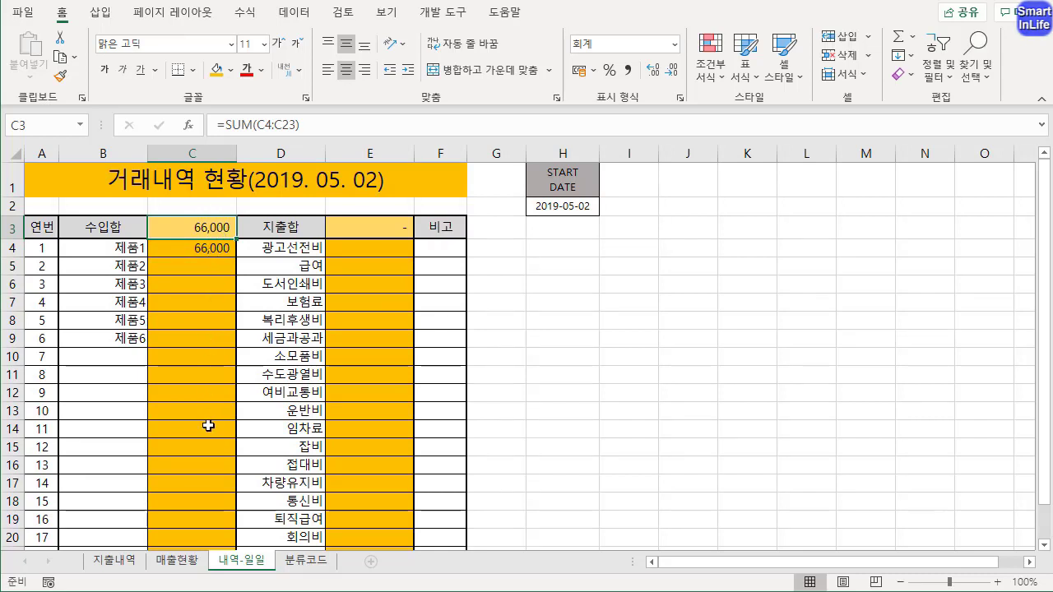
{"action": "left_click_drag", "start_coordinate": [210, 258], "coordinate": [209, 531]}
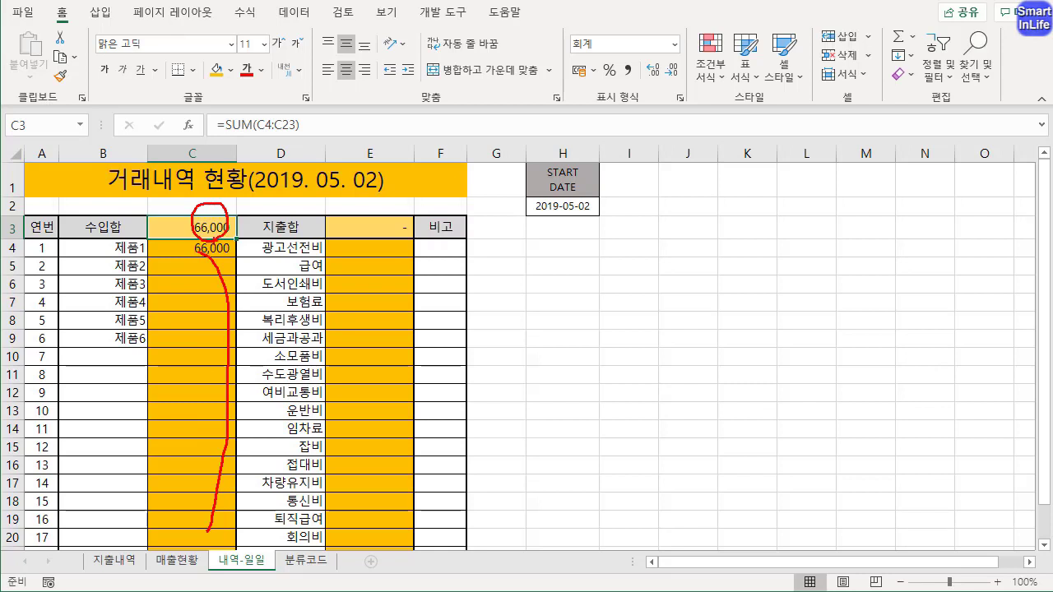
{"action": "key", "text": "Escape"}
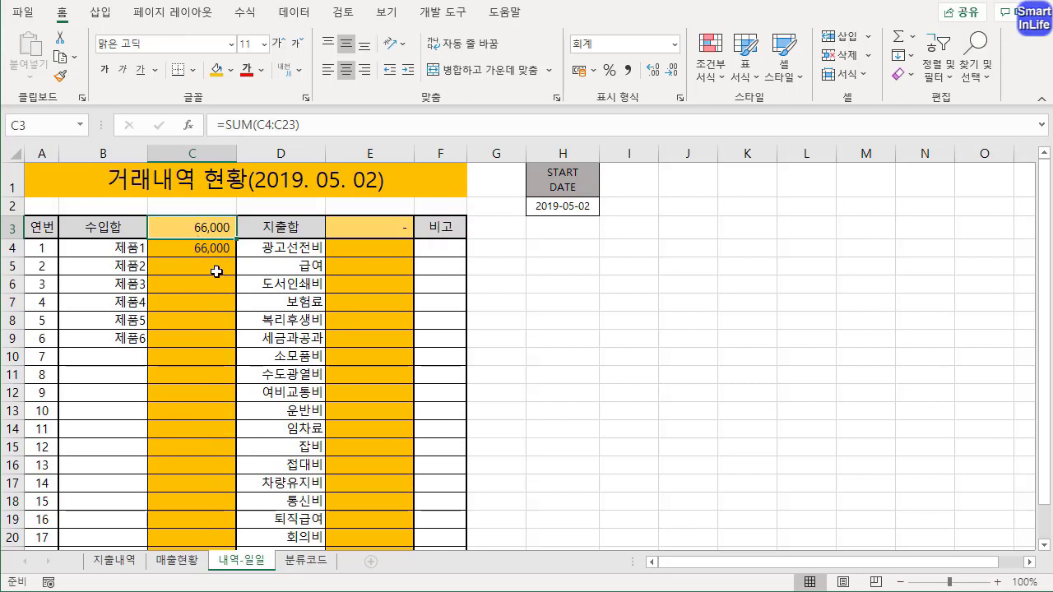
{"action": "left_click", "coordinate": [211, 247]}
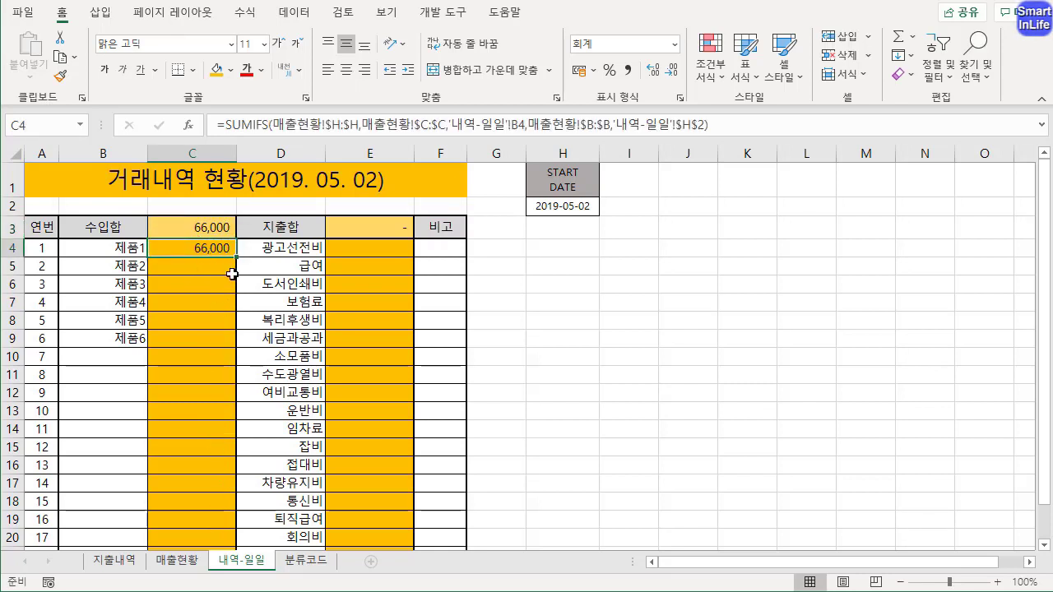
{"action": "left_click", "coordinate": [129, 250]}
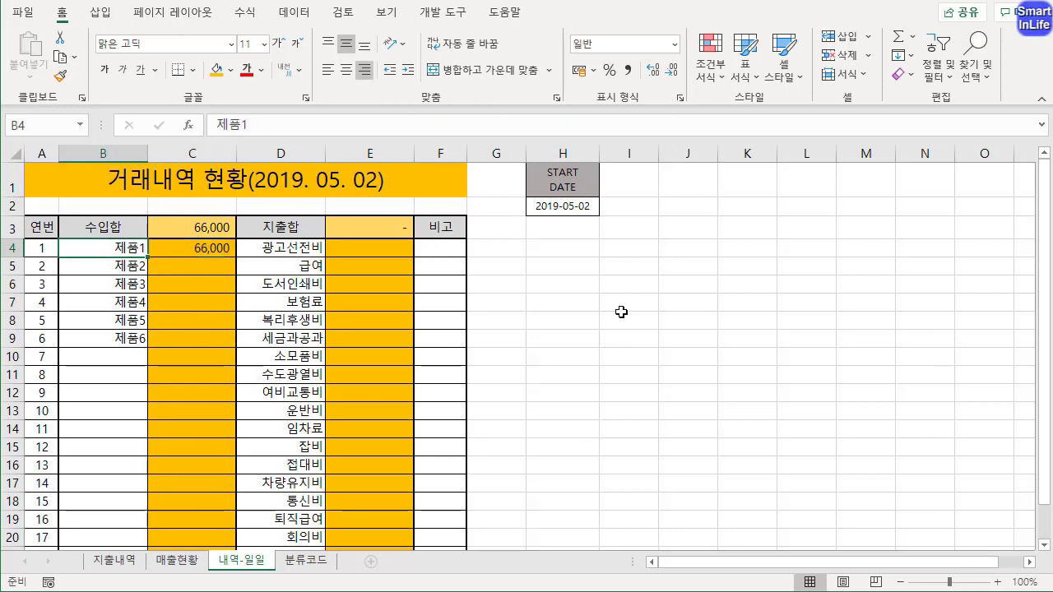
{"action": "left_click", "coordinate": [568, 205]}
{"action": "left_click", "coordinate": [233, 253]}
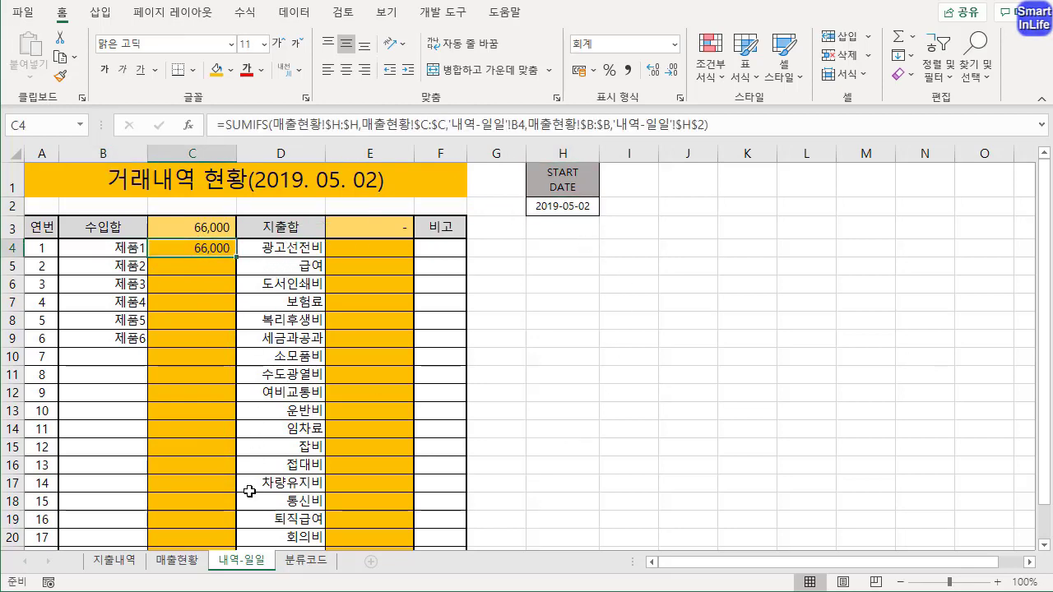
{"action": "left_click", "coordinate": [177, 561]}
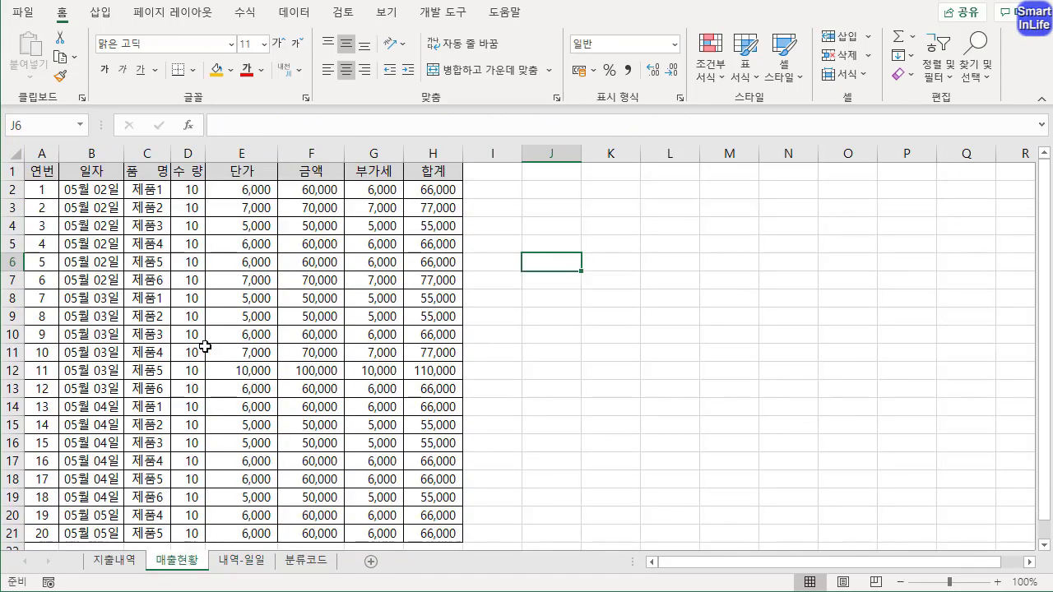
{"action": "left_click_drag", "start_coordinate": [113, 190], "coordinate": [111, 285]}
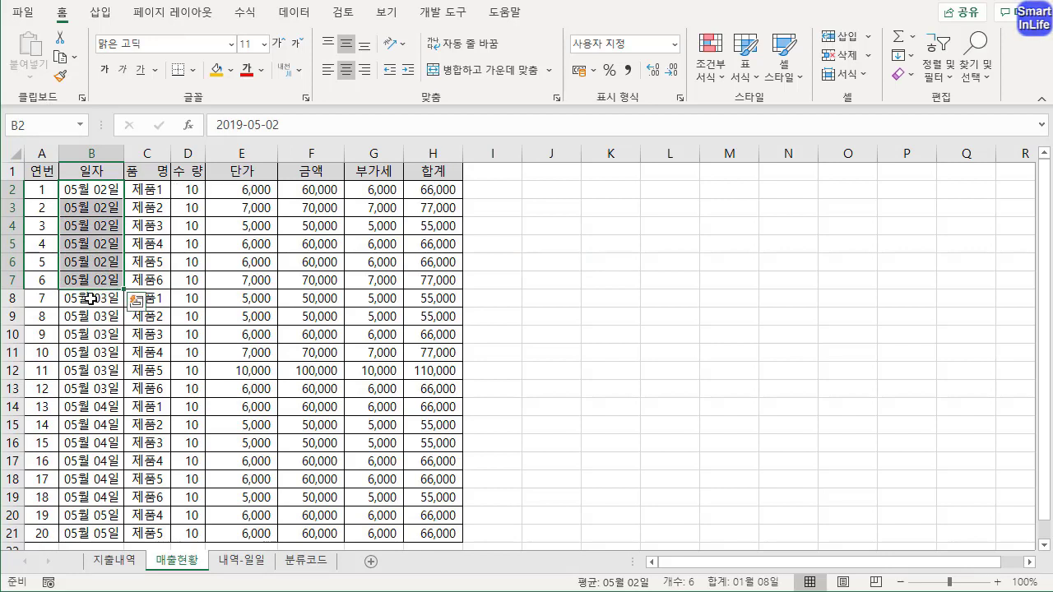
{"action": "left_click_drag", "start_coordinate": [95, 297], "coordinate": [420, 297]}
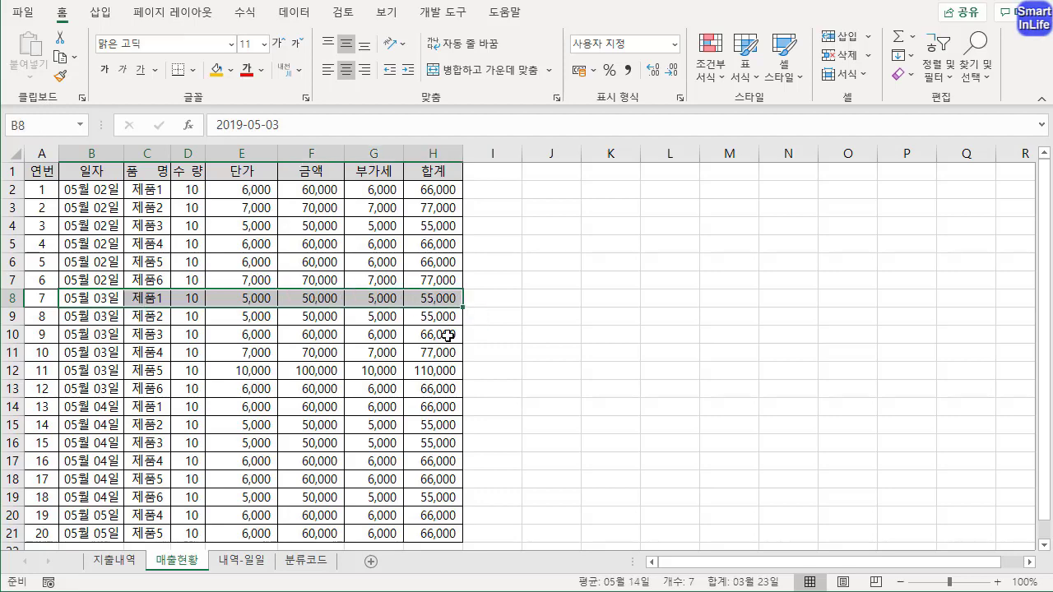
- Set the start date in H2 on the 내역-일일 sheet to 2019-05-03
{"action": "left_click", "coordinate": [246, 560]}
{"action": "left_click", "coordinate": [560, 207]}
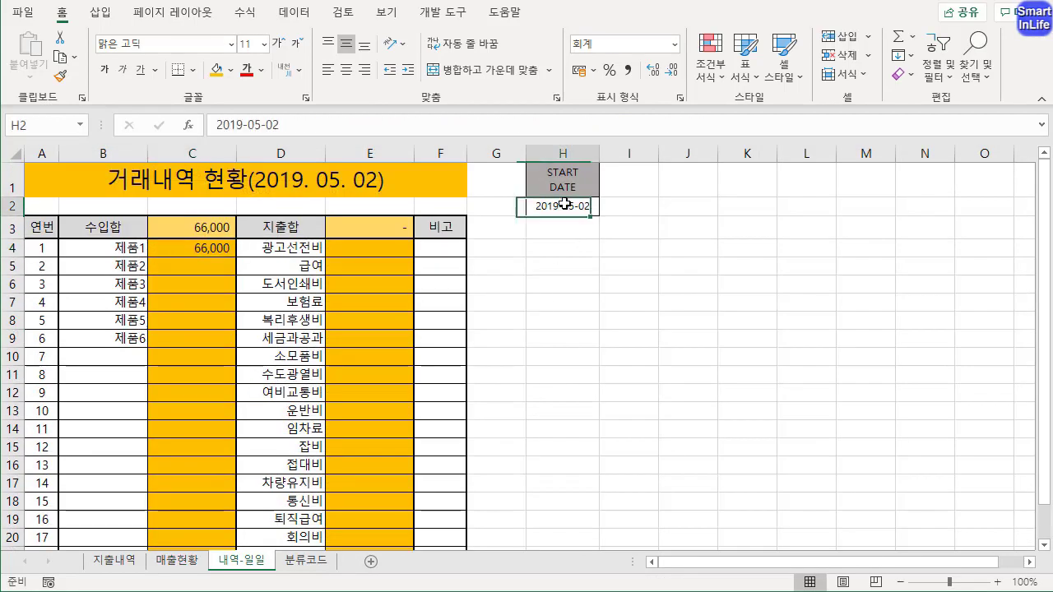
{"action": "left_click", "coordinate": [278, 125]}
{"action": "key", "text": "BackSpace"}
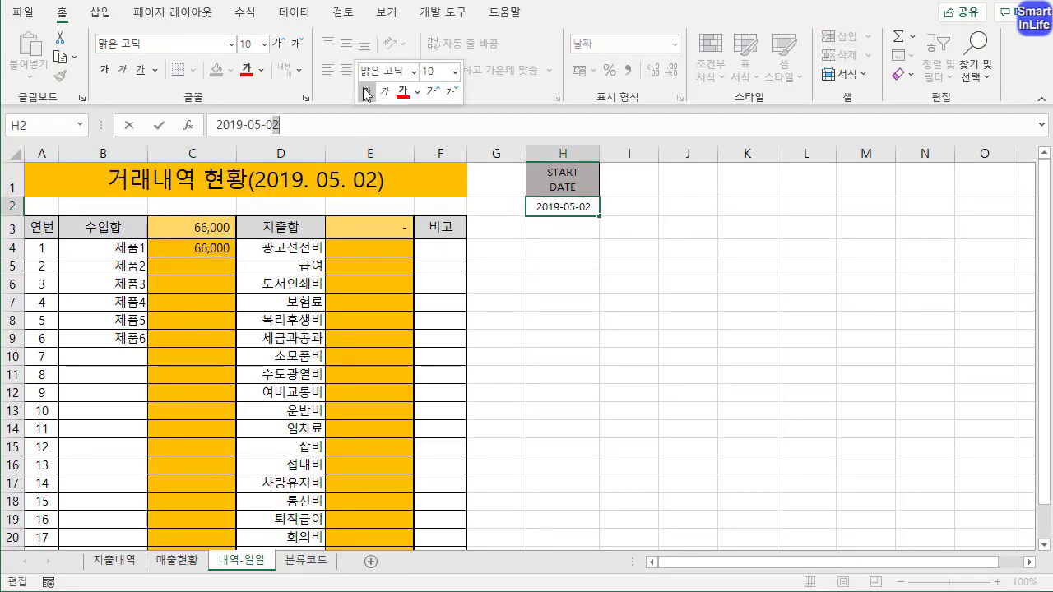
{"action": "type", "text": "3"}
{"action": "key", "text": "Return"}
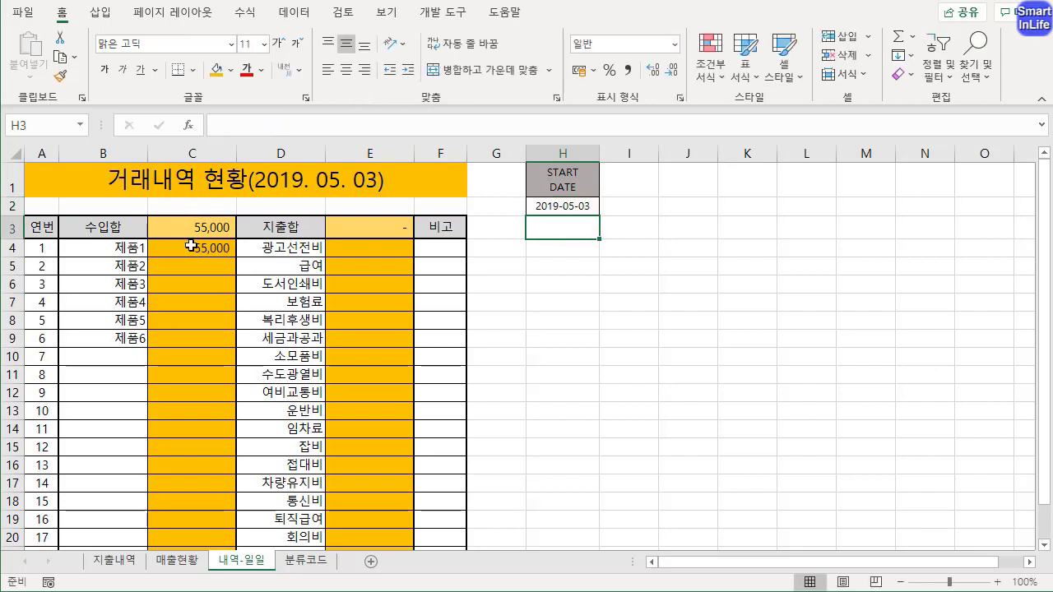
{"action": "left_click", "coordinate": [566, 207]}
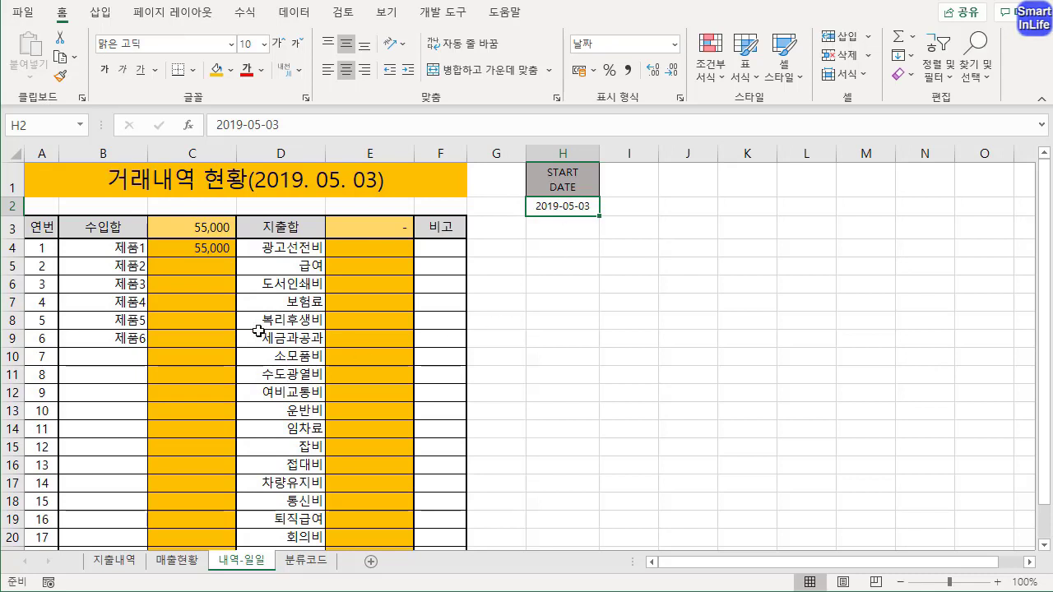
- Fill the C4 income formula down through C23 without copying the formatting
{"action": "left_click", "coordinate": [212, 248]}
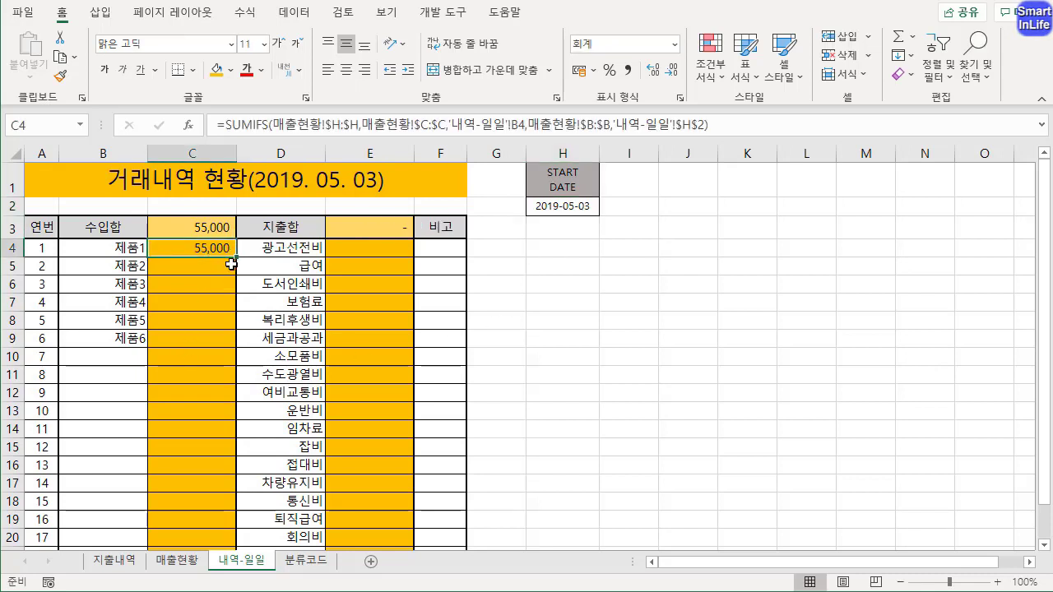
{"action": "left_click_drag", "start_coordinate": [237, 259], "coordinate": [236, 504]}
{"action": "scroll", "coordinate": [246, 494], "scroll_direction": "down", "scroll_amount": 1}
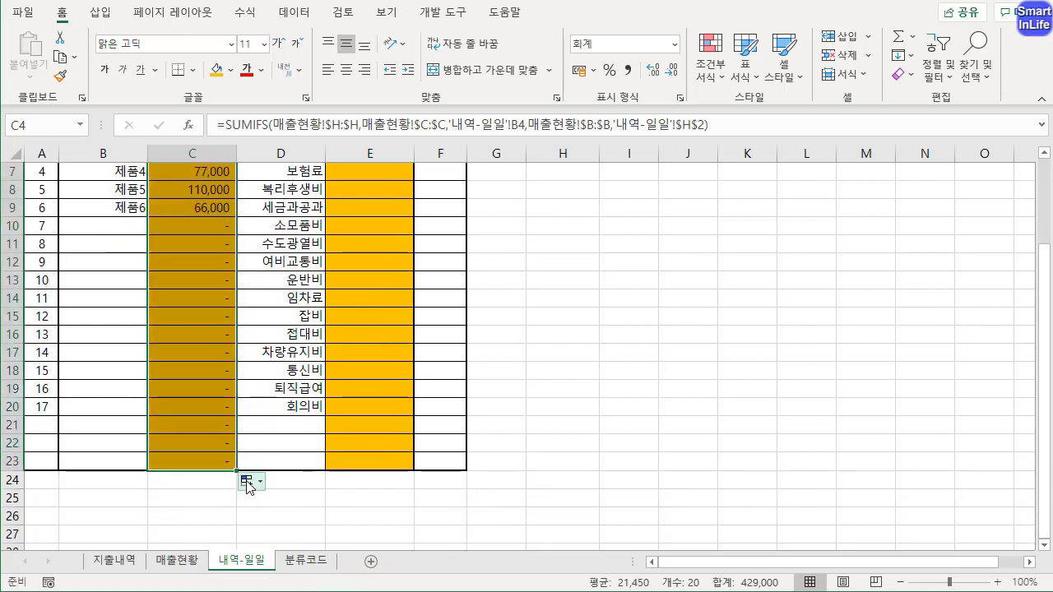
{"action": "left_click", "coordinate": [249, 483]}
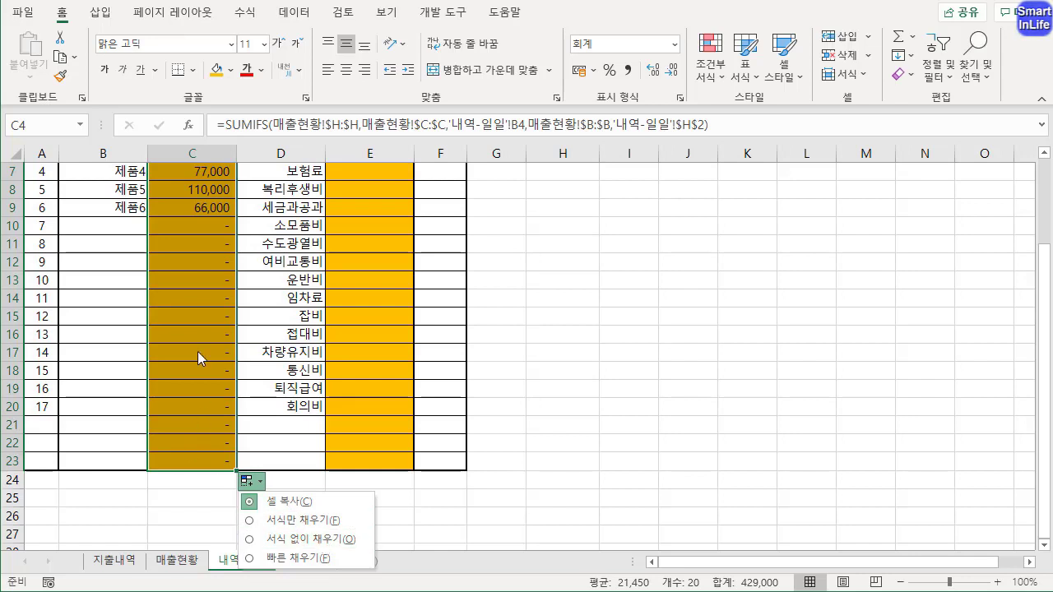
{"action": "left_click", "coordinate": [320, 540]}
{"action": "scroll", "coordinate": [266, 318], "scroll_direction": "up", "scroll_amount": 2}
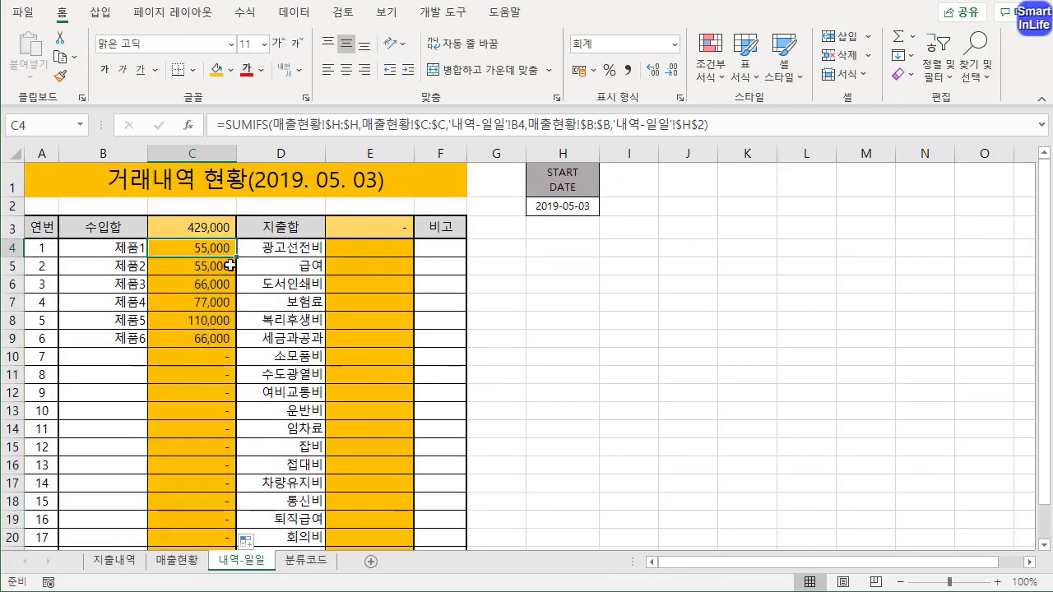
- Check the filled incomes in C4:C9 and set the start date in H2 to 2019-05-02
{"action": "left_click", "coordinate": [545, 338]}
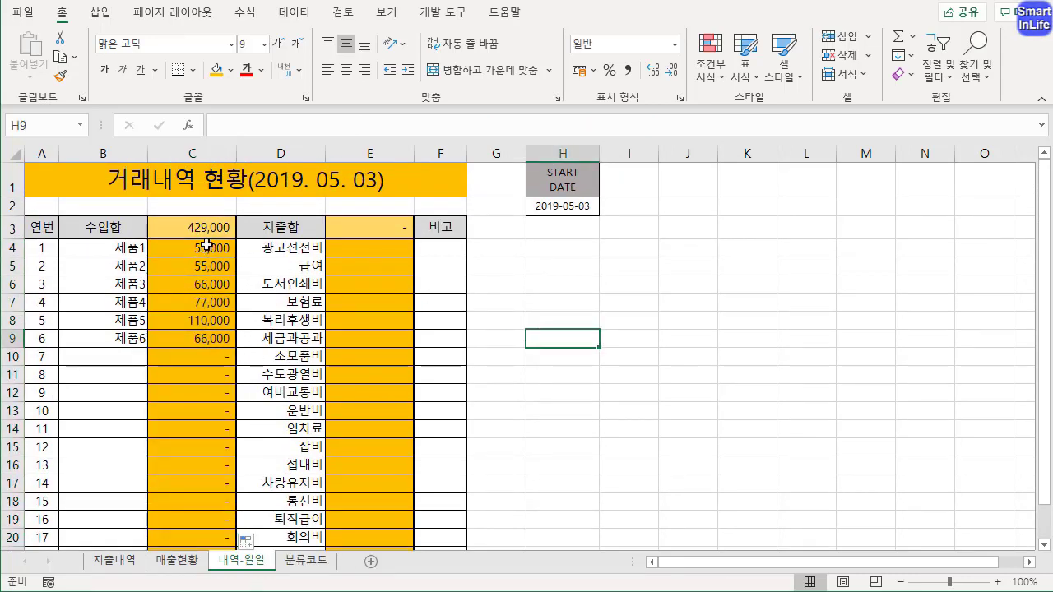
{"action": "left_click_drag", "start_coordinate": [206, 247], "coordinate": [203, 338]}
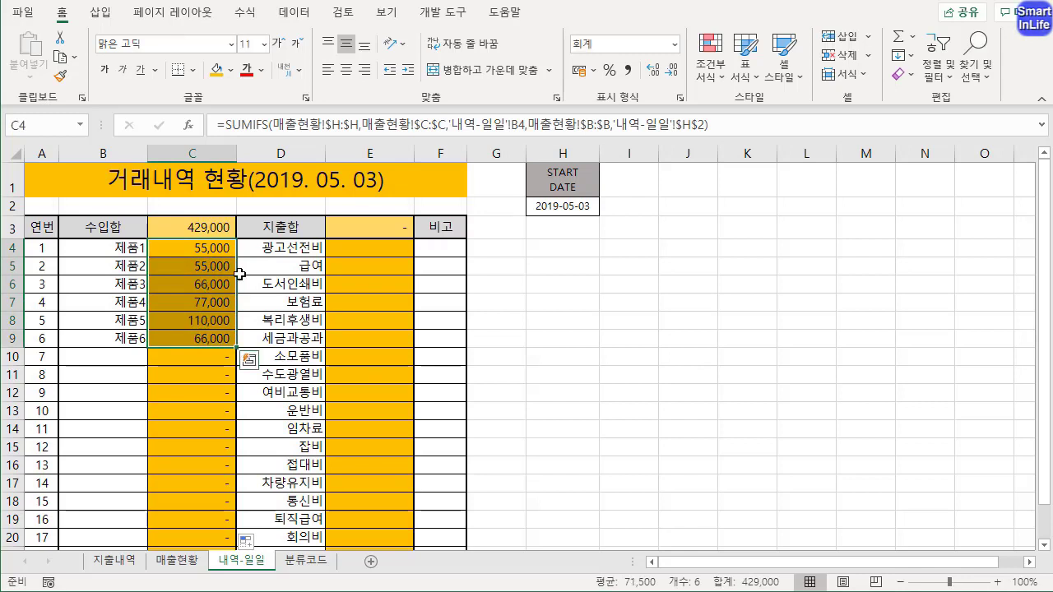
{"action": "left_click", "coordinate": [581, 206]}
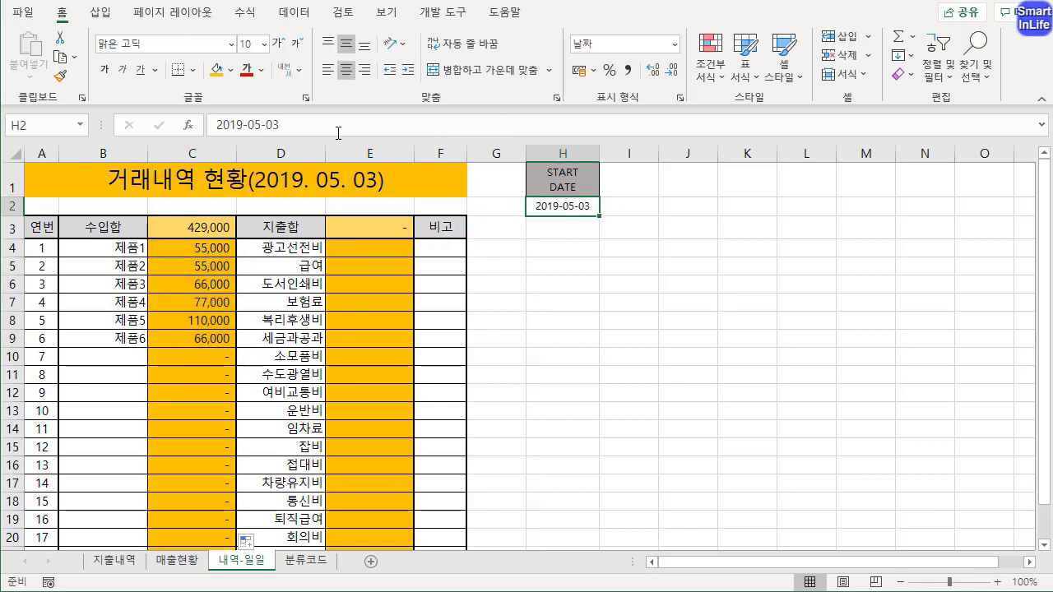
{"action": "left_click_drag", "start_coordinate": [272, 124], "coordinate": [308, 125]}
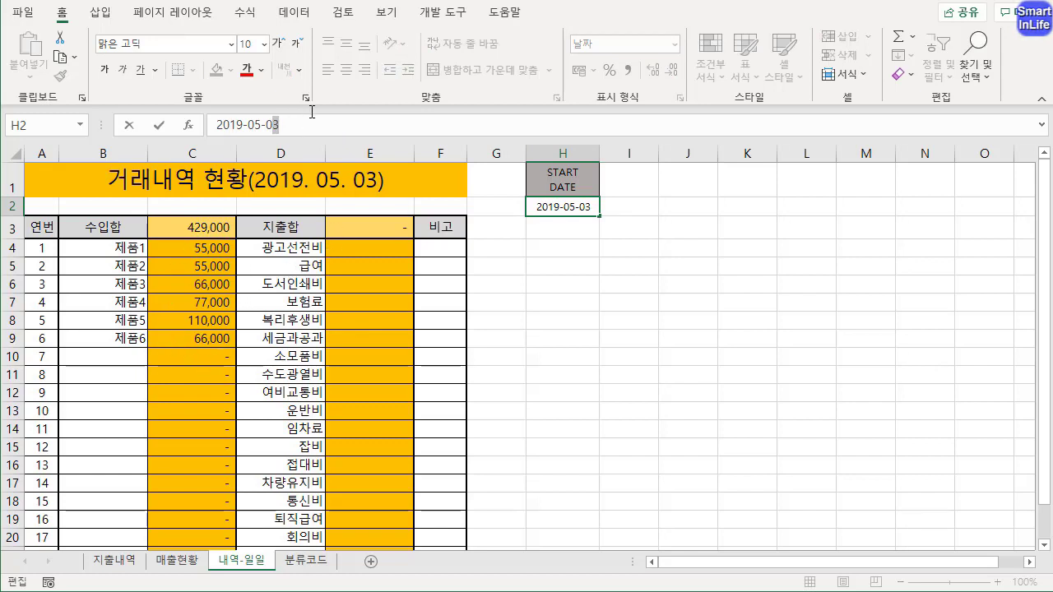
{"action": "key", "text": "Return"}
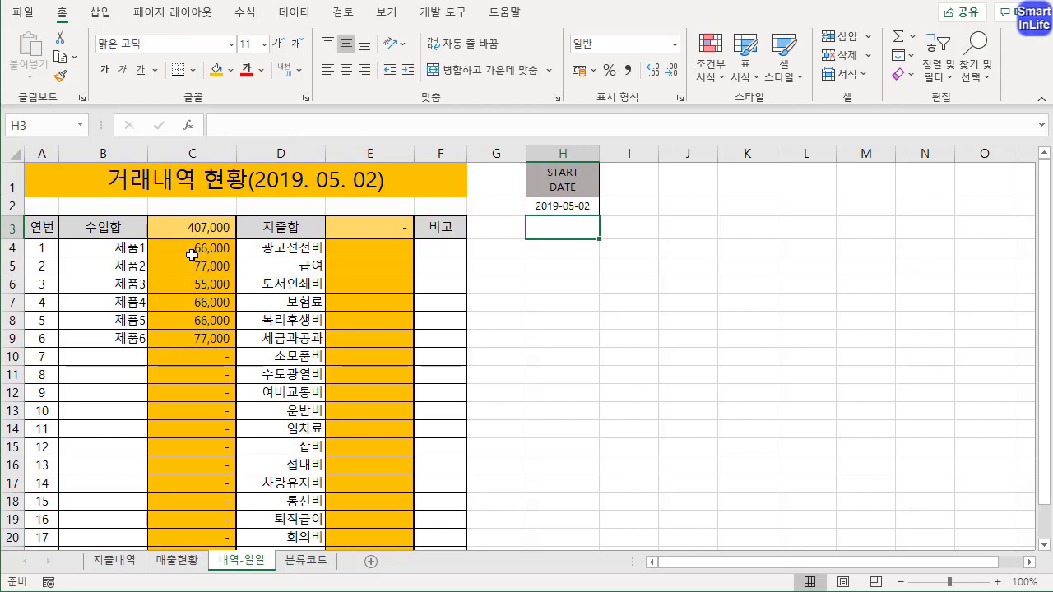
- Examine the 금액 and 항목구분 columns on the 지출내역 sheet as source data for the expense formula in E4
{"action": "left_click", "coordinate": [383, 246]}
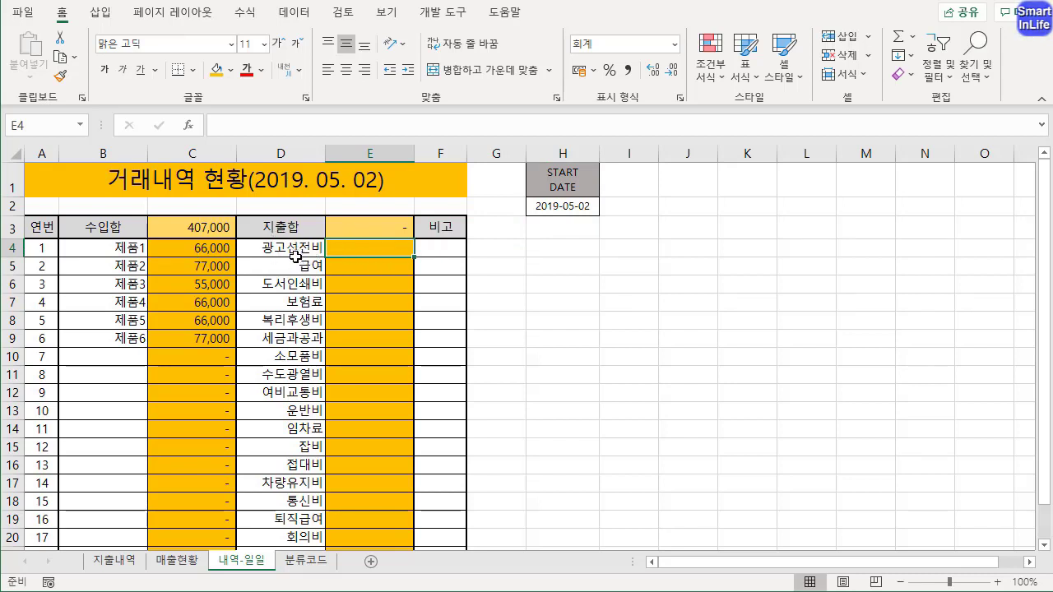
{"action": "left_click", "coordinate": [115, 564]}
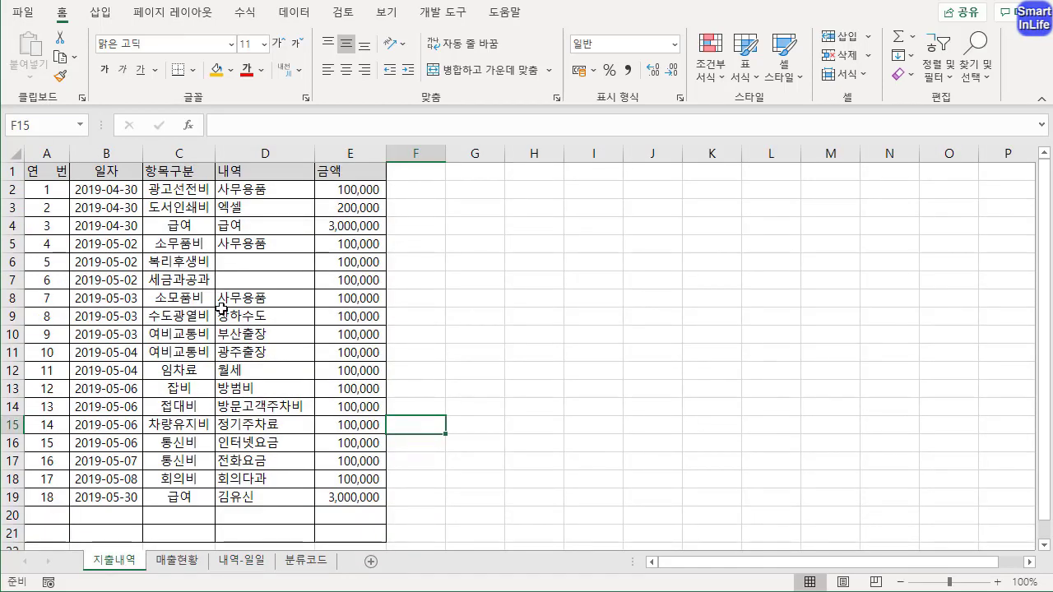
{"action": "left_click_drag", "start_coordinate": [346, 195], "coordinate": [370, 498]}
{"action": "left_click", "coordinate": [181, 190]}
{"action": "key", "text": "ctrl+shift+Down"}
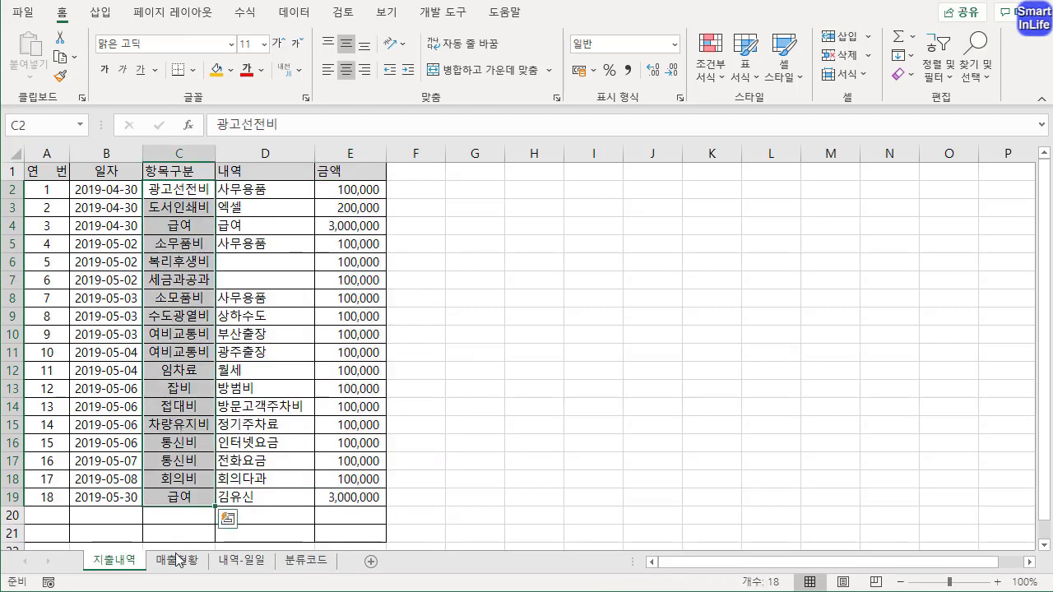
- Start a SUMIFS formula in E4 on the 내역-일일 sheet with the absolute column 지출내역!$E:$E as sum range
{"action": "left_click", "coordinate": [243, 561]}
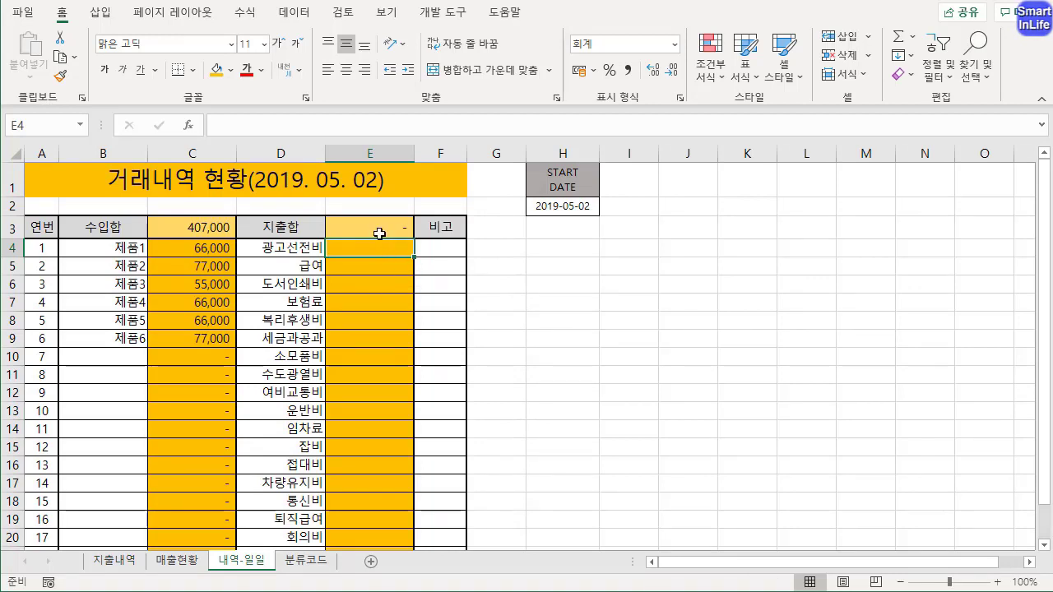
{"action": "type", "text": "=SUMIFS"}
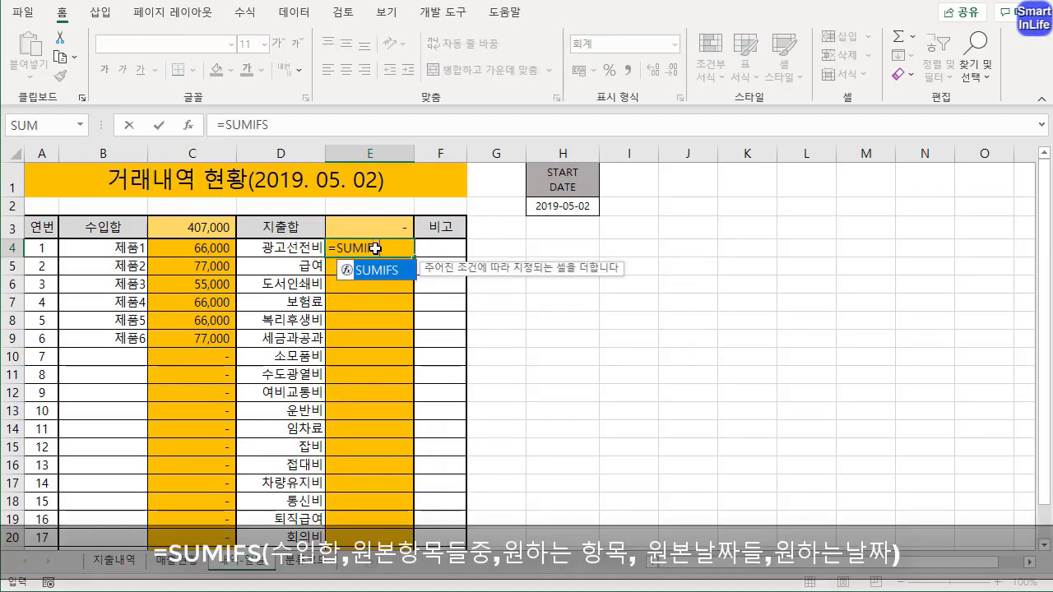
{"action": "type", "text": "("}
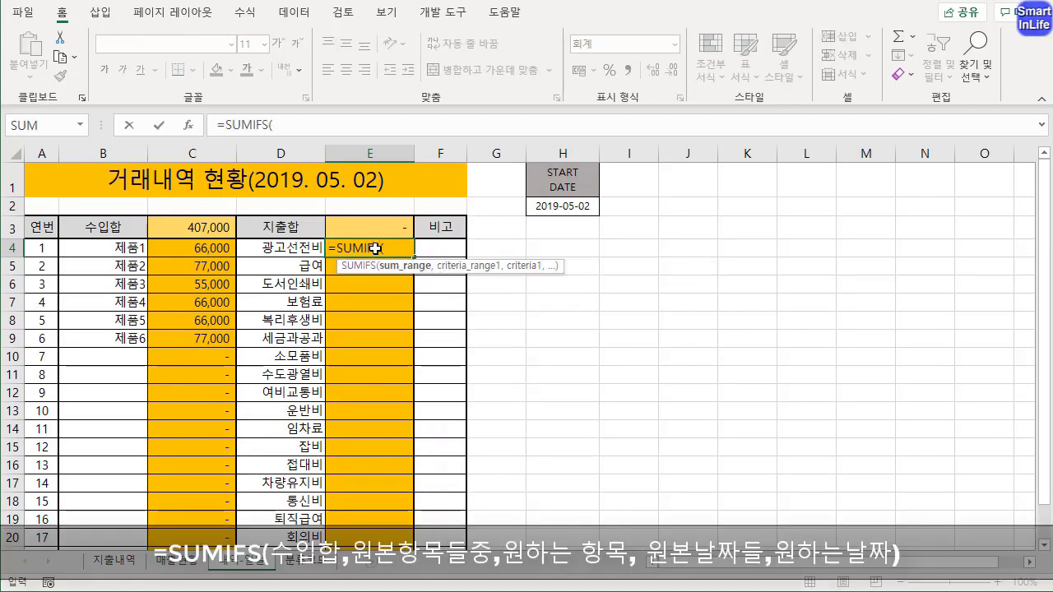
{"action": "left_click", "coordinate": [114, 560]}
{"action": "left_click", "coordinate": [381, 157]}
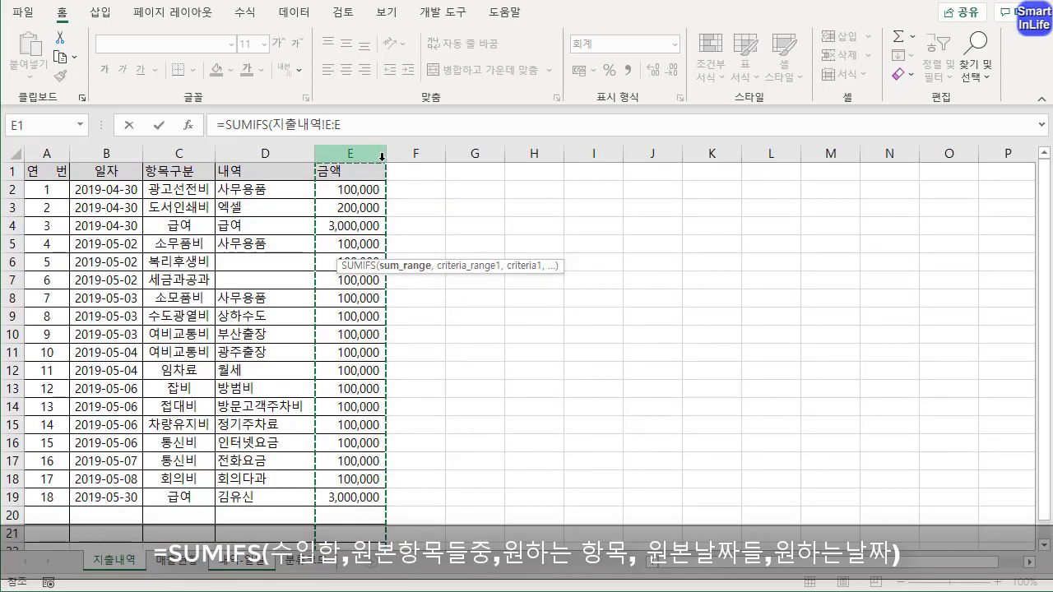
{"action": "key", "text": "F4"}
{"action": "type", "text": ","}
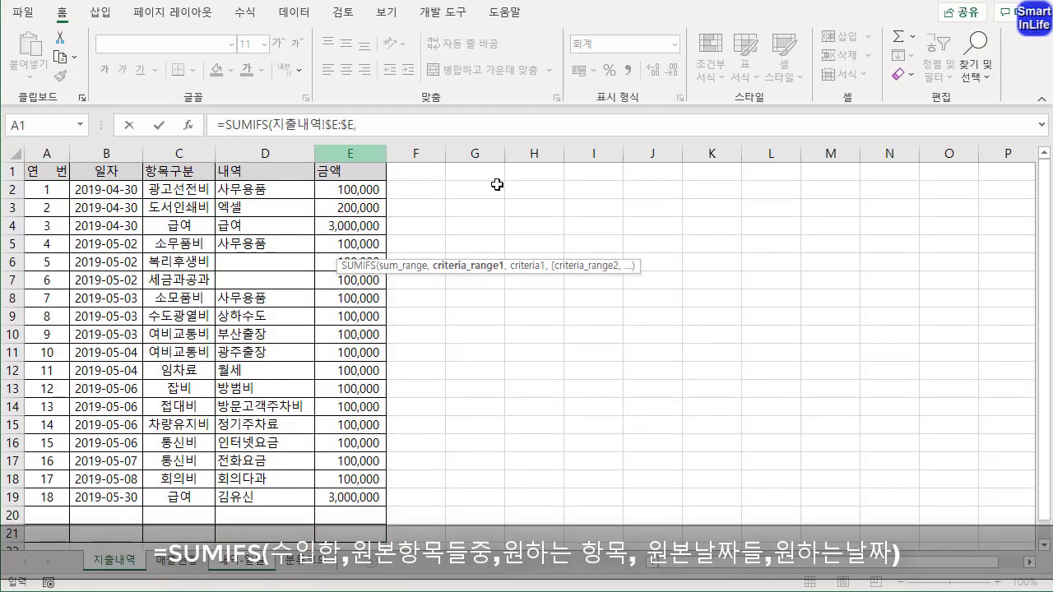
- Add the first condition to the E4 formula, matching the absolute column 지출내역!$C:$C against the expense item in D4 of 내역-일일
{"action": "left_click", "coordinate": [409, 126]}
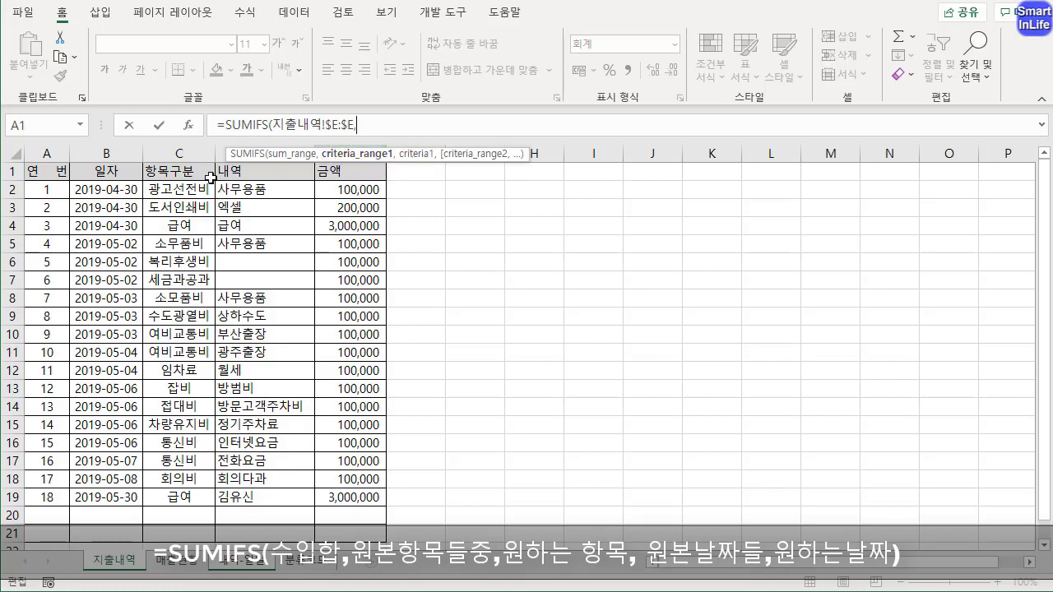
{"action": "left_click", "coordinate": [181, 153]}
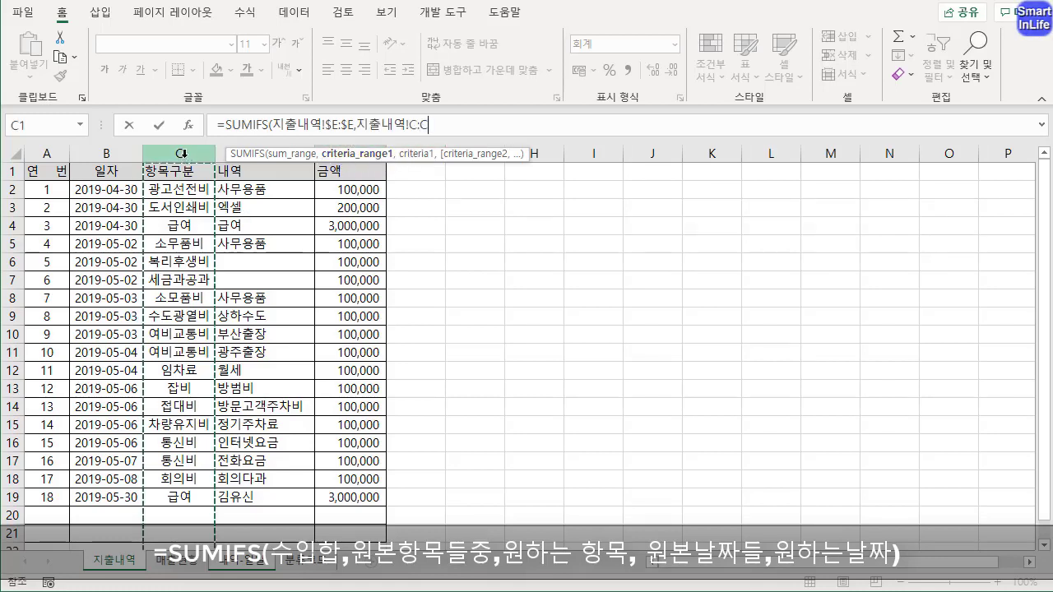
{"action": "key", "text": "F4"}
{"action": "type", "text": ","}
{"action": "left_click", "coordinate": [247, 565]}
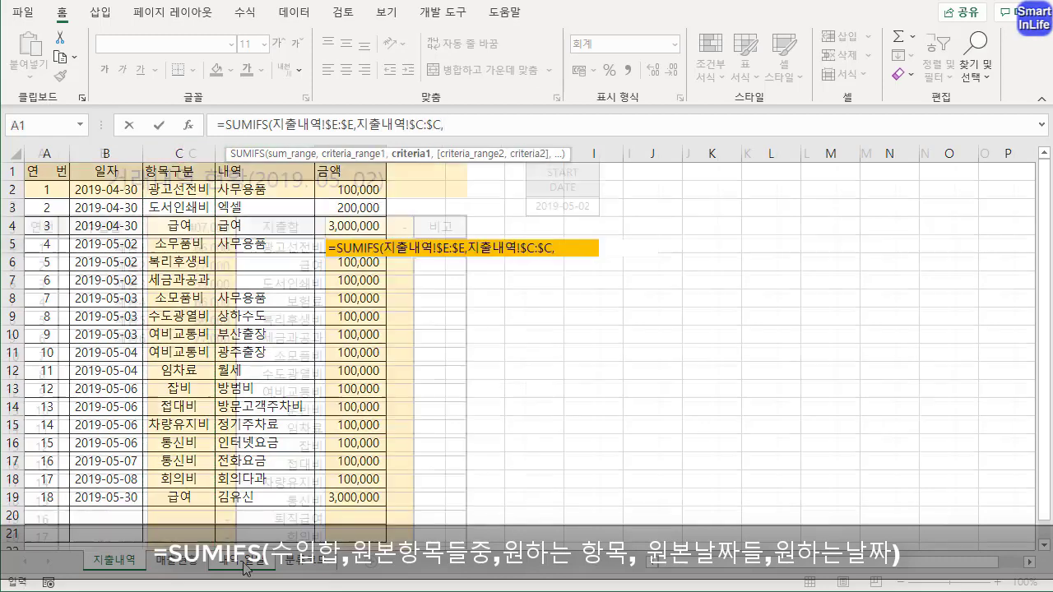
{"action": "left_click", "coordinate": [292, 246]}
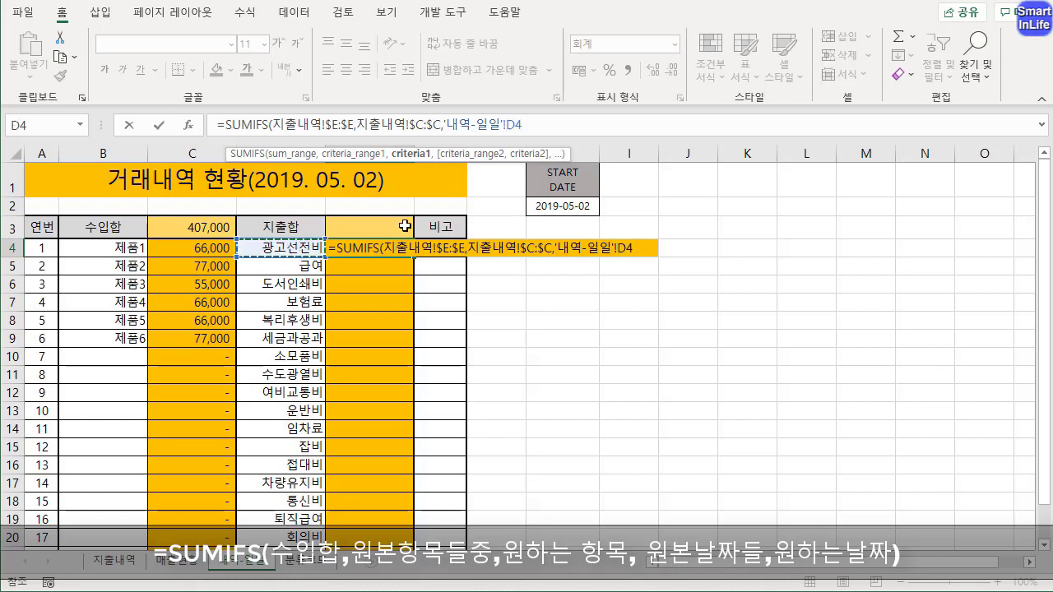
{"action": "type", "text": ","}
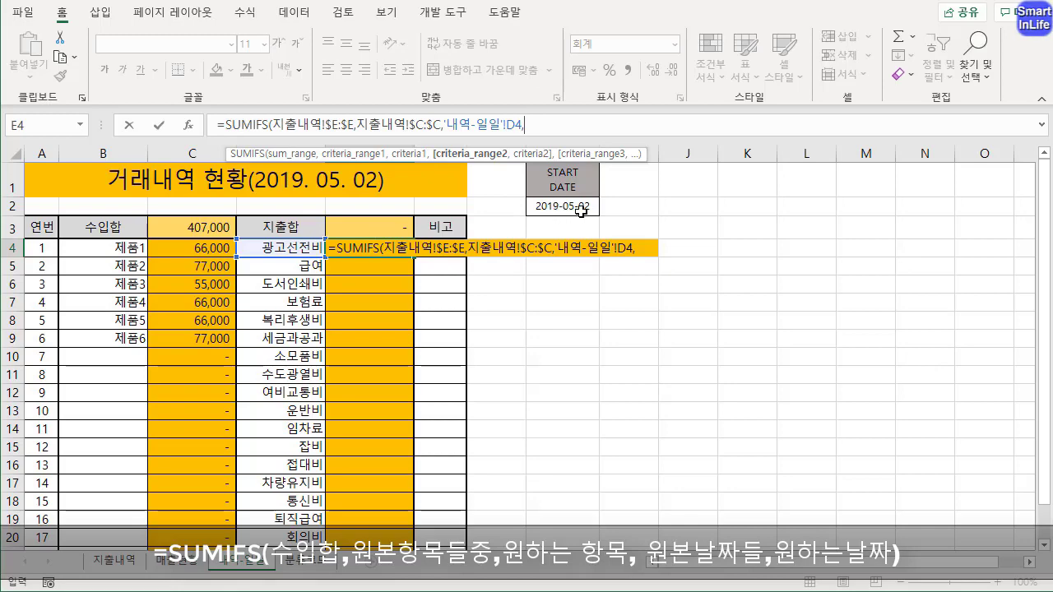
- Complete the E4 formula with a date condition matching 지출내역!$B:$B against the absolute start date cell $H$2 on 내역-일일
{"action": "left_click", "coordinate": [124, 562]}
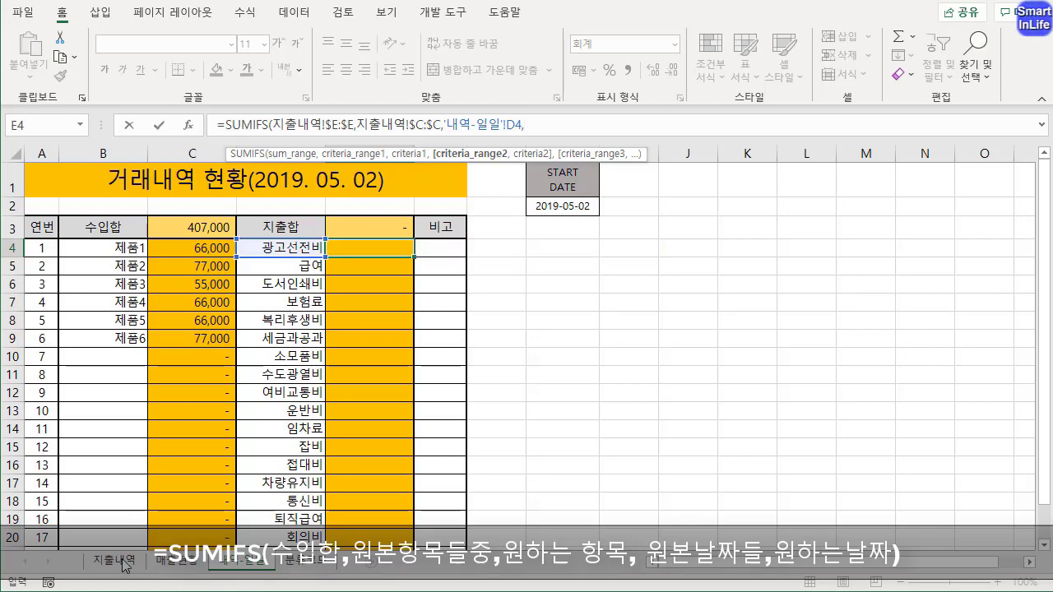
{"action": "left_click", "coordinate": [115, 155]}
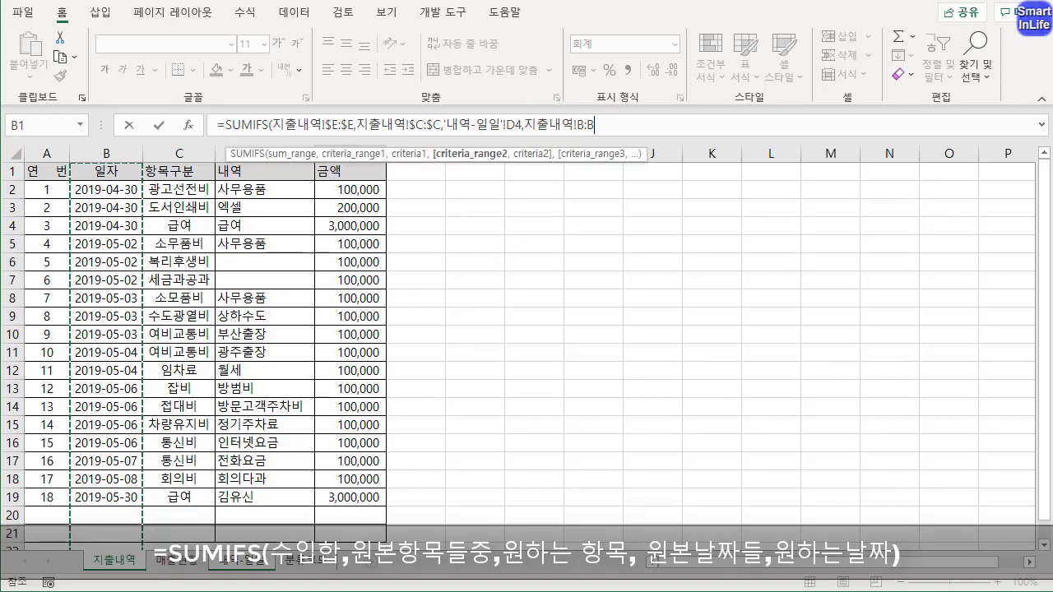
{"action": "left_click", "coordinate": [260, 570]}
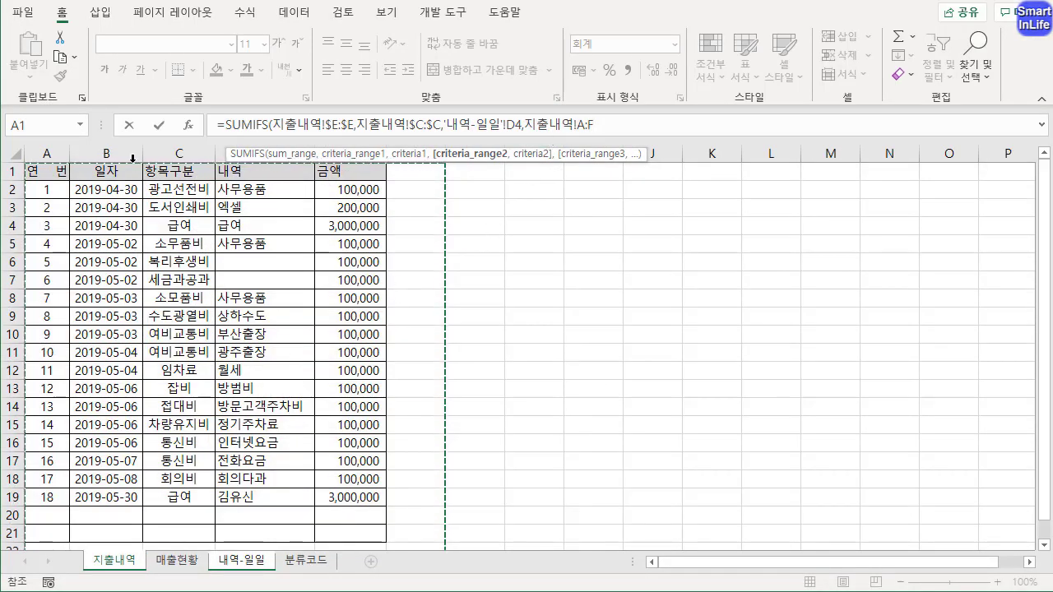
{"action": "left_click", "coordinate": [106, 153]}
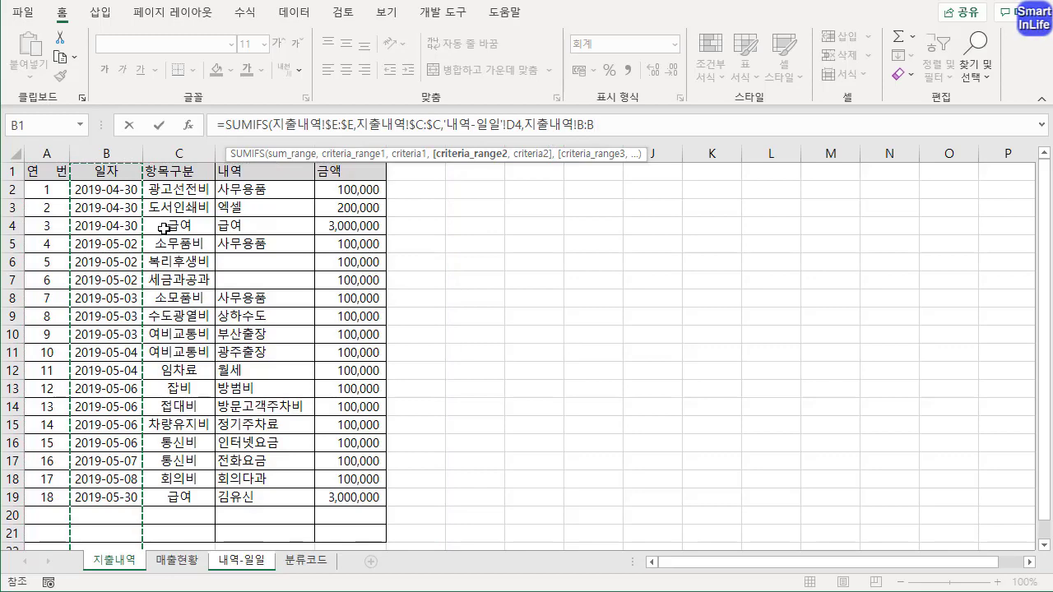
{"action": "key", "text": "F4"}
{"action": "type", "text": ","}
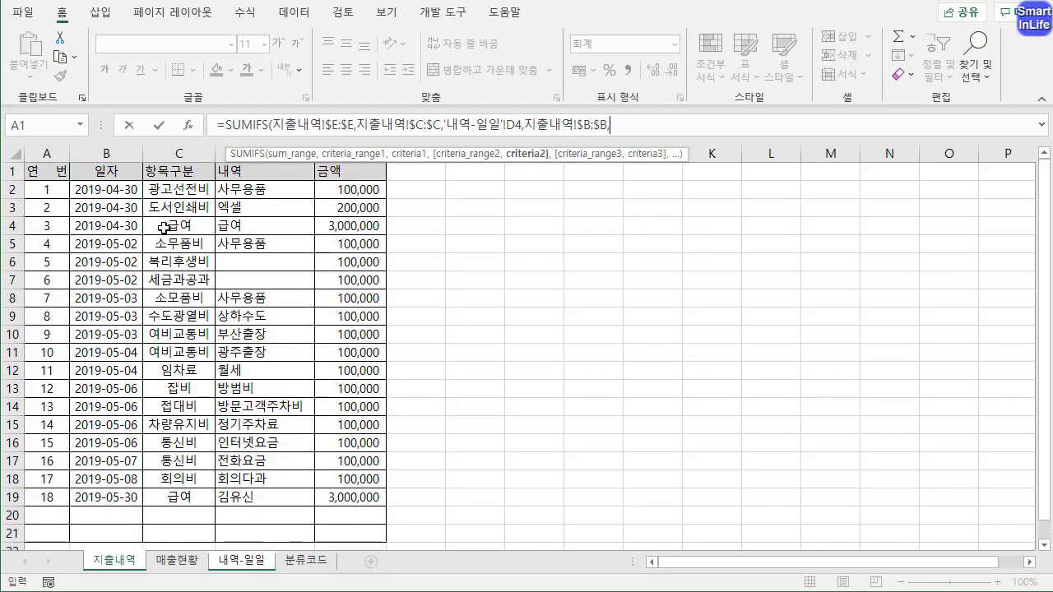
{"action": "left_click", "coordinate": [247, 562]}
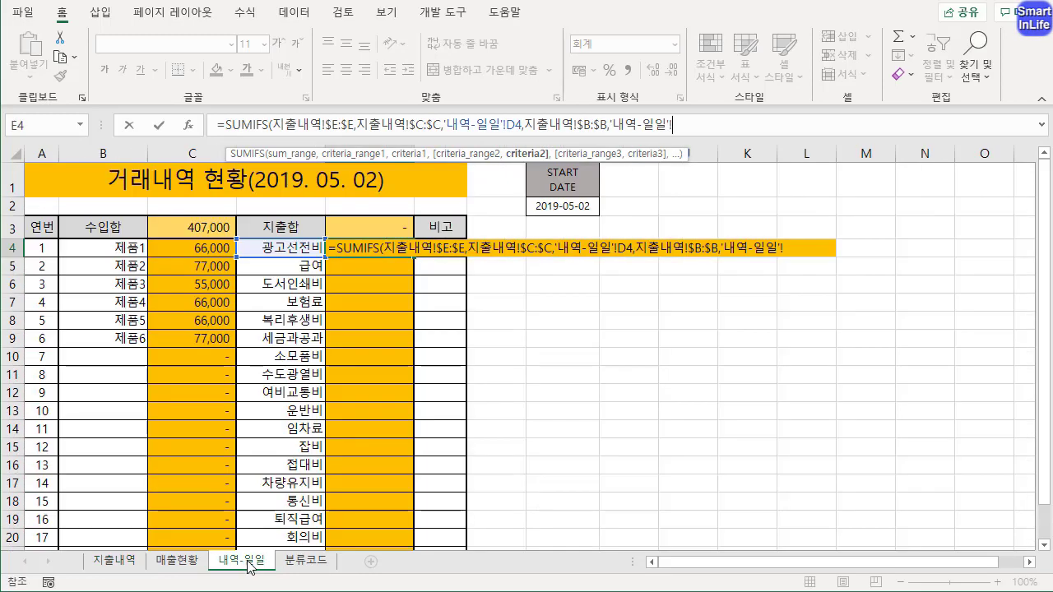
{"action": "left_click", "coordinate": [582, 206]}
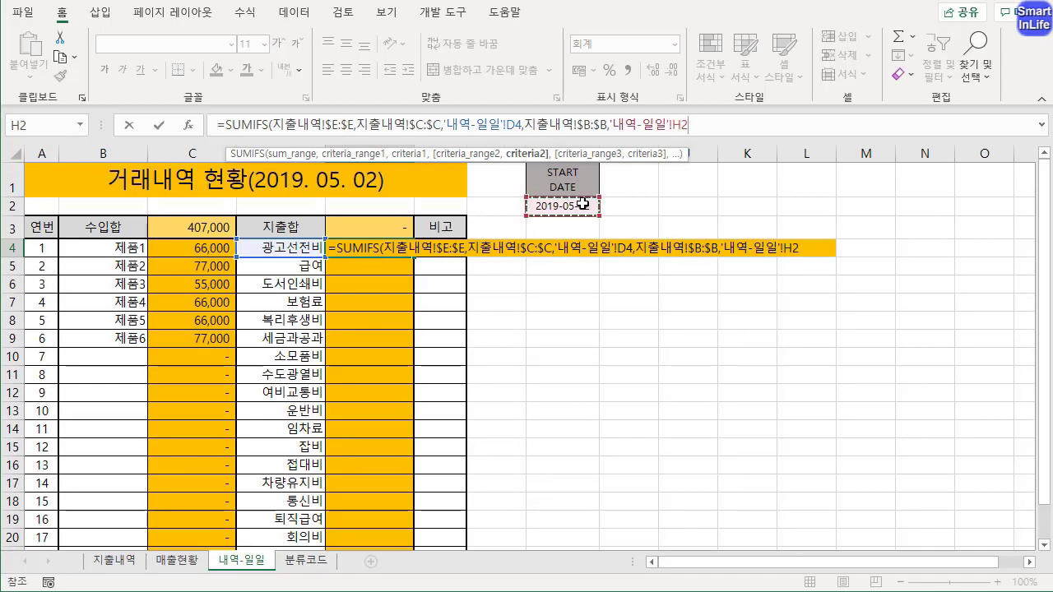
{"action": "key", "text": "F4"}
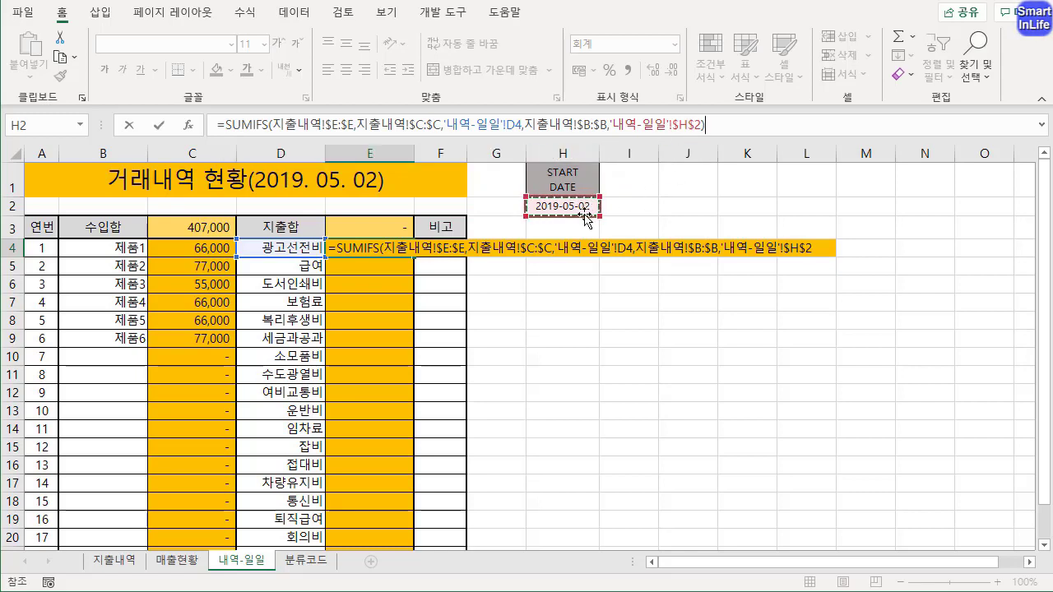
{"action": "key", "text": "Return"}
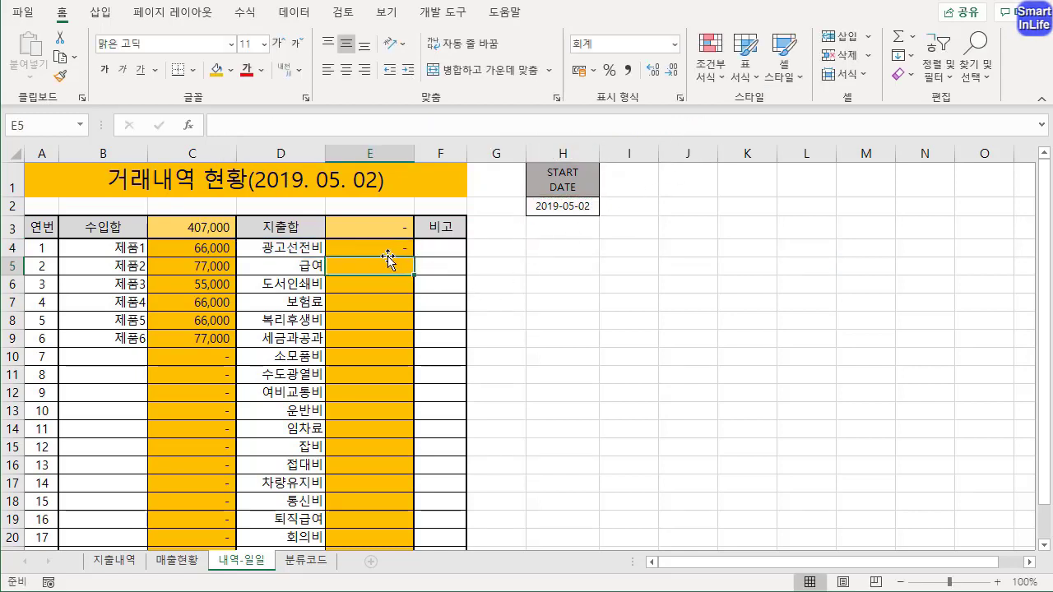
{"action": "key", "text": "Up"}
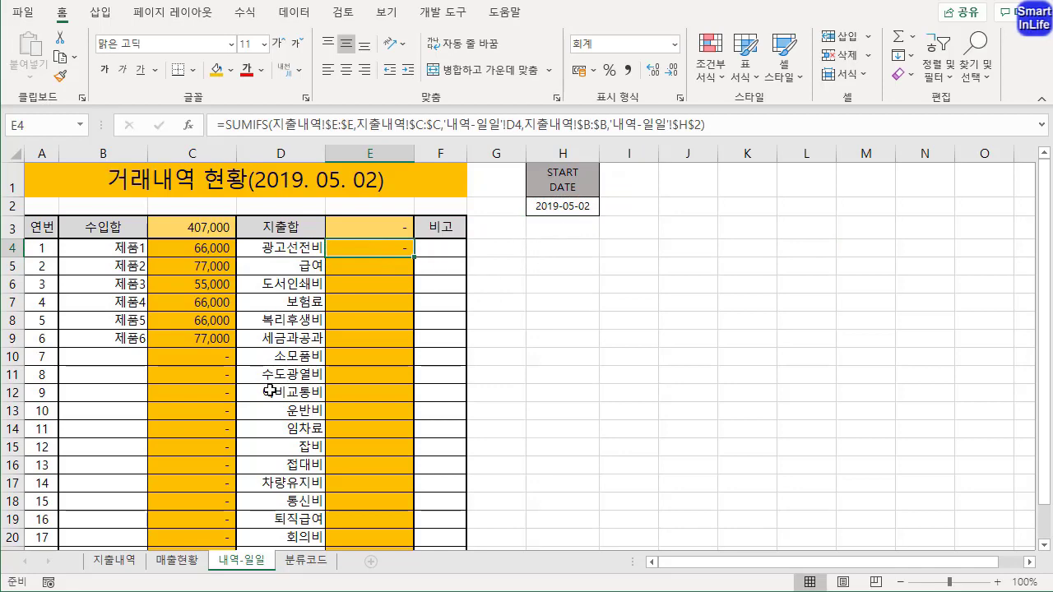
- Review the 2019-05-02 expense rows on the 지출내역 sheet and the start date in H2 on 내역-일일
{"action": "left_click", "coordinate": [124, 561]}
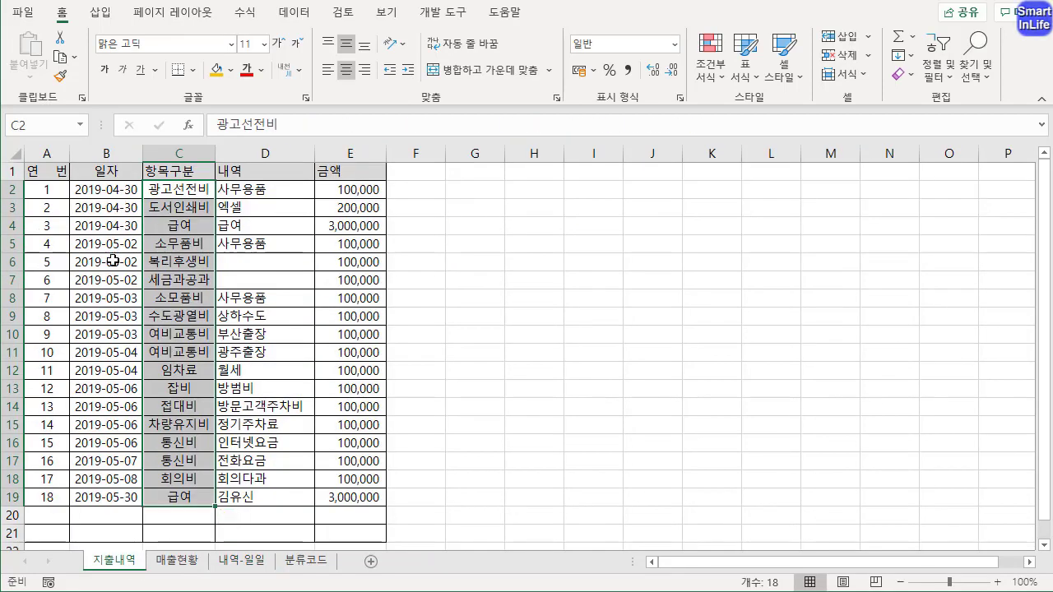
{"action": "left_click_drag", "start_coordinate": [122, 247], "coordinate": [301, 284]}
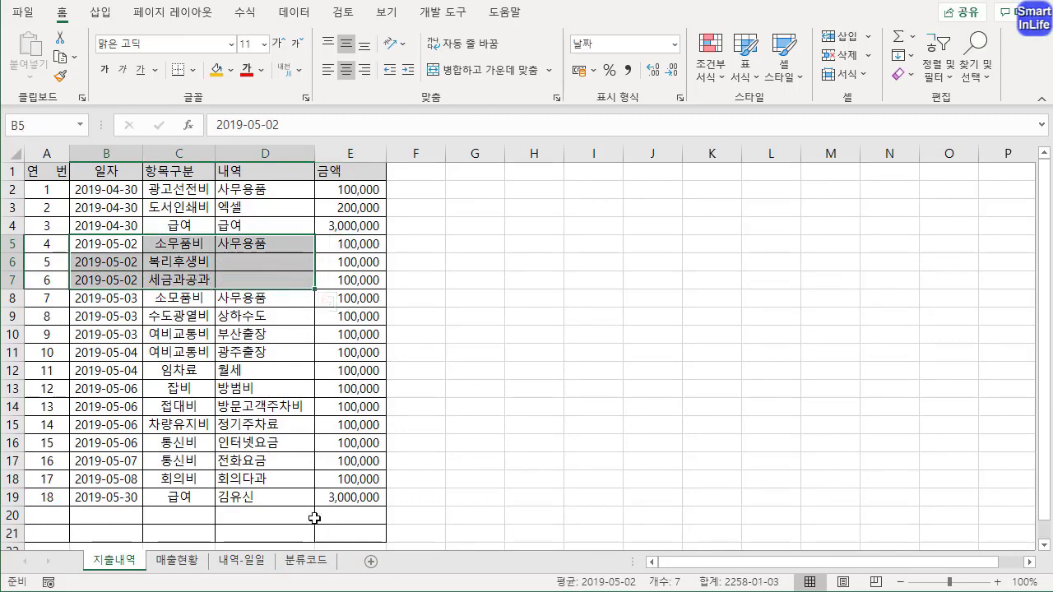
{"action": "left_click", "coordinate": [262, 564]}
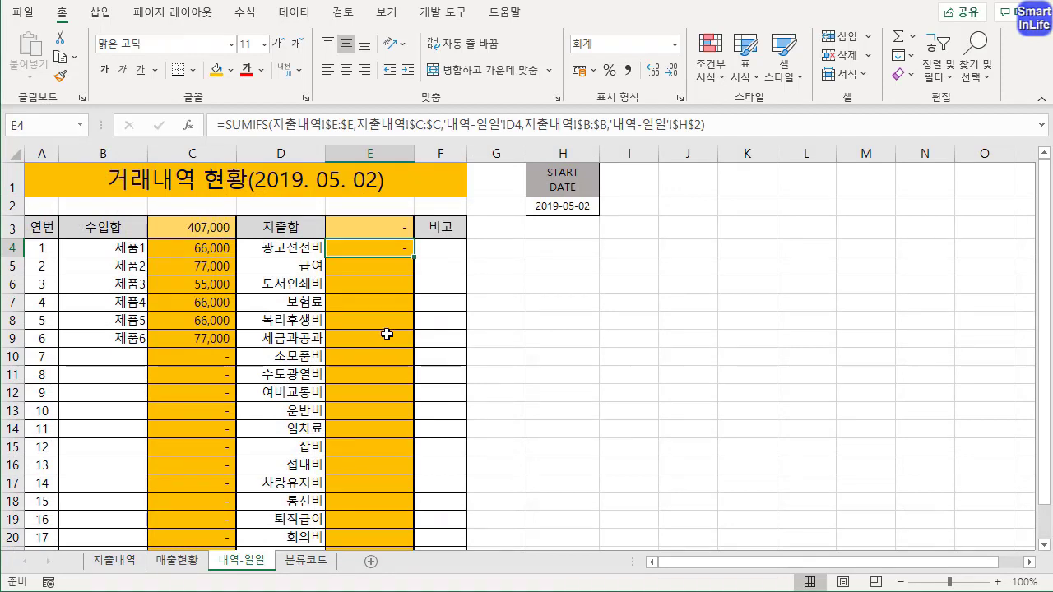
{"action": "left_click", "coordinate": [576, 207]}
- Fill the E4 expense formula down through E23 without copying the formatting
{"action": "left_click", "coordinate": [409, 248]}
{"action": "left_click_drag", "start_coordinate": [413, 257], "coordinate": [388, 430]}
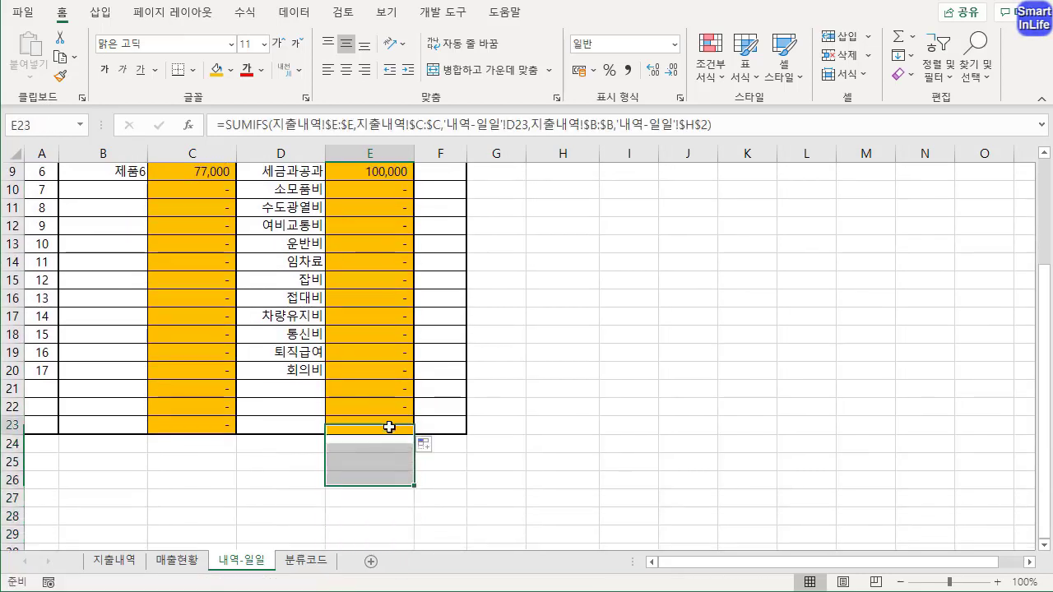
{"action": "left_click", "coordinate": [426, 445]}
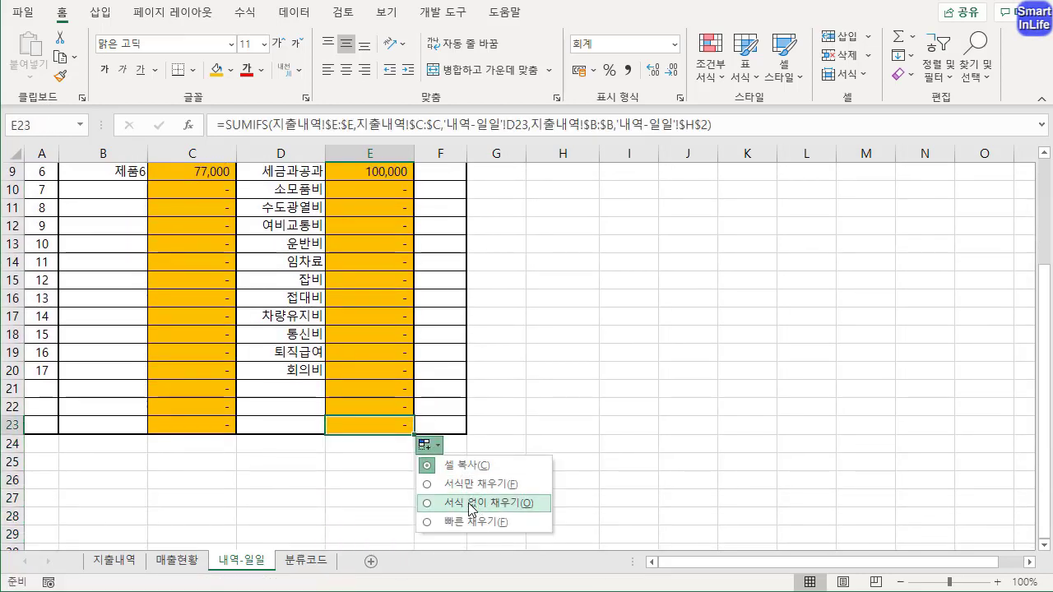
{"action": "left_click", "coordinate": [472, 508]}
{"action": "left_click", "coordinate": [551, 338]}
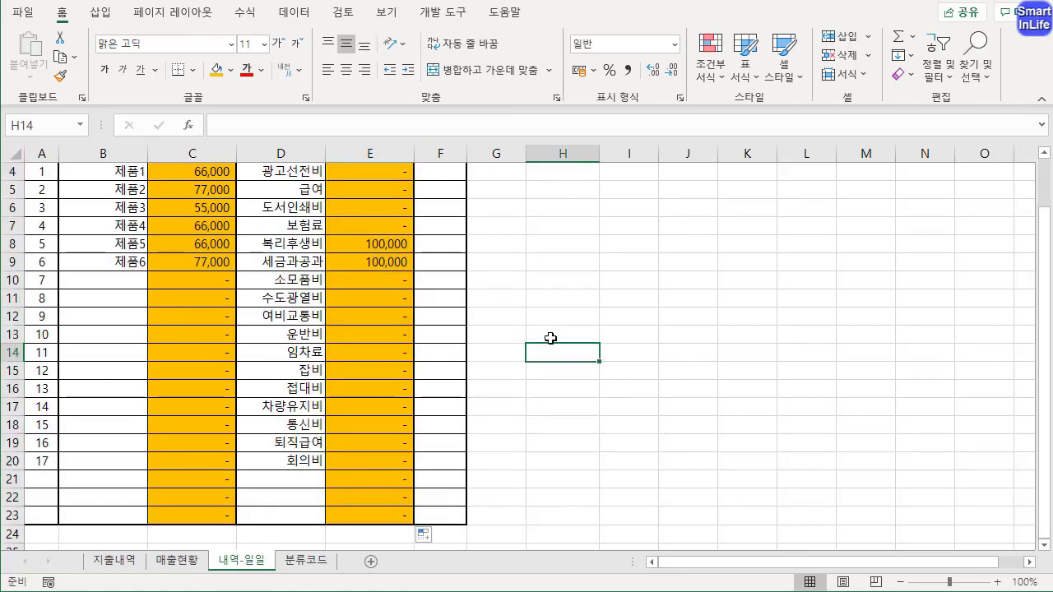
- Compare the filled expenses in E8:E9 on 내역-일일 with the 2019-05-02 dates and items in B5:C7 on 지출내역
{"action": "left_click_drag", "start_coordinate": [362, 244], "coordinate": [366, 262]}
{"action": "left_click_drag", "start_coordinate": [1043, 281], "coordinate": [1042, 218]}
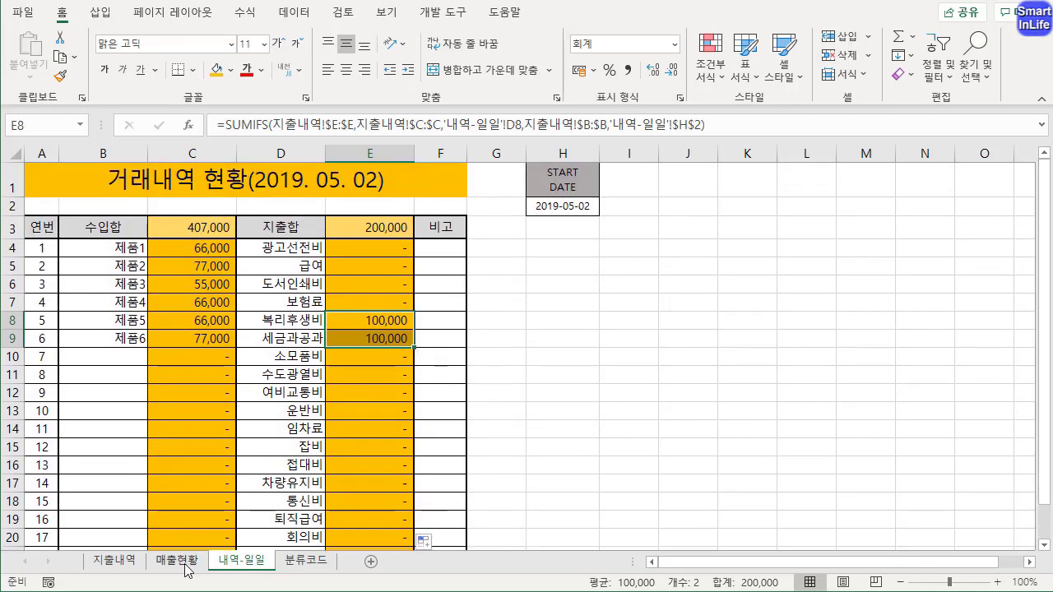
{"action": "left_click", "coordinate": [124, 561]}
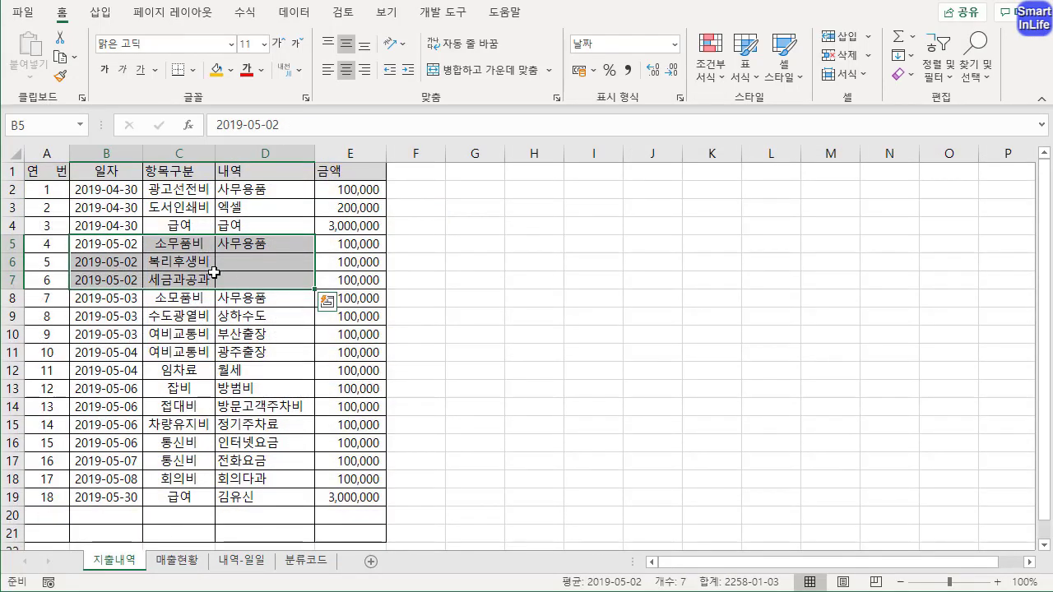
{"action": "left_click_drag", "start_coordinate": [169, 243], "coordinate": [177, 280]}
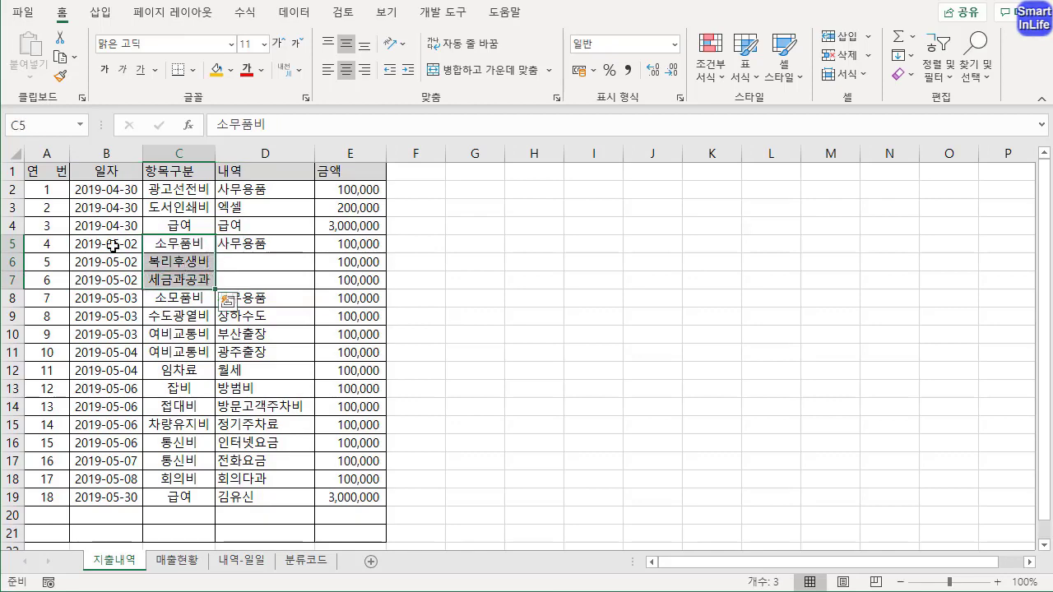
{"action": "left_click_drag", "start_coordinate": [110, 245], "coordinate": [146, 283]}
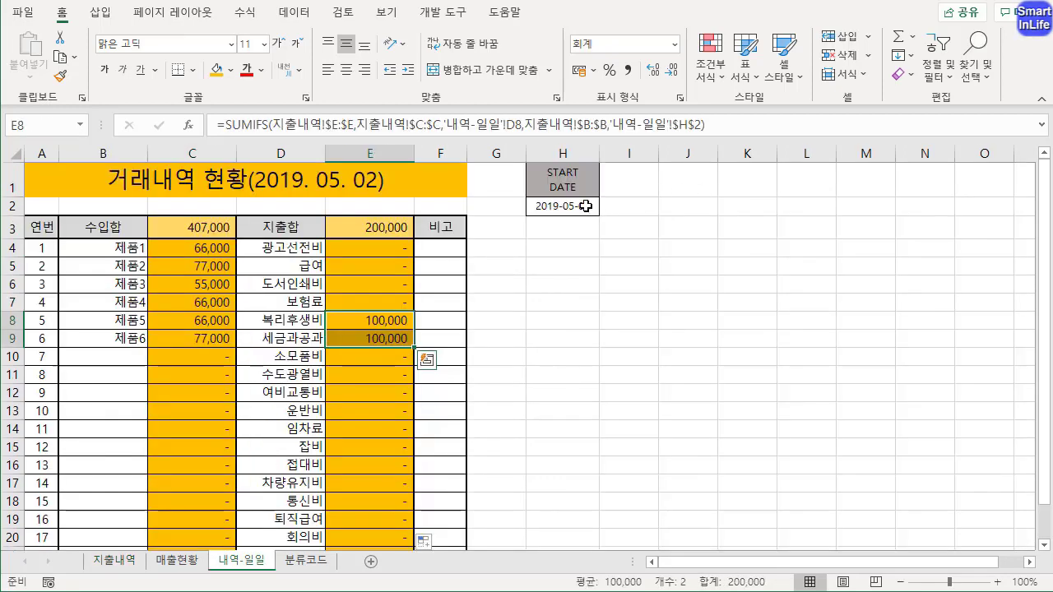
{"action": "left_click", "coordinate": [585, 206]}
{"action": "left_click", "coordinate": [302, 322]}
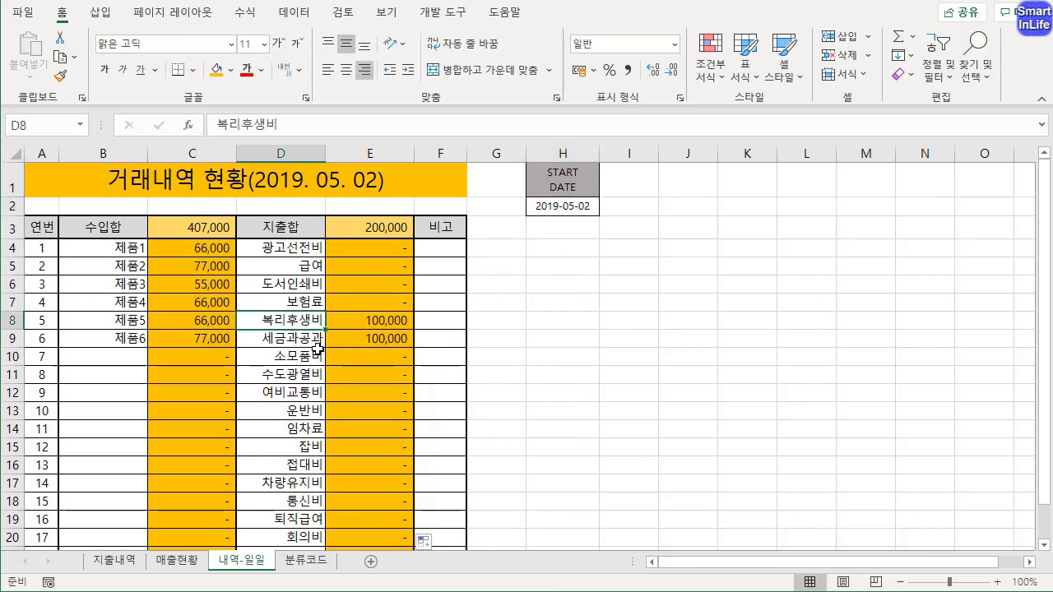
- Examine the items in C6:C7 and the date, item and description in B5:D5 on the 지출내역 sheet
{"action": "left_click", "coordinate": [125, 566]}
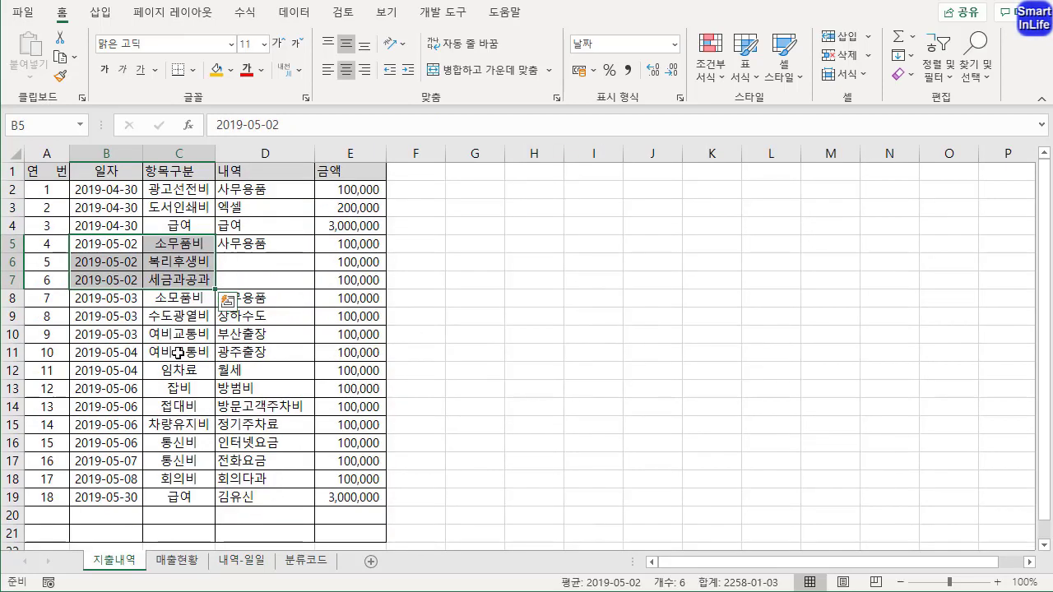
{"action": "left_click", "coordinate": [179, 280]}
{"action": "left_click", "coordinate": [179, 260]}
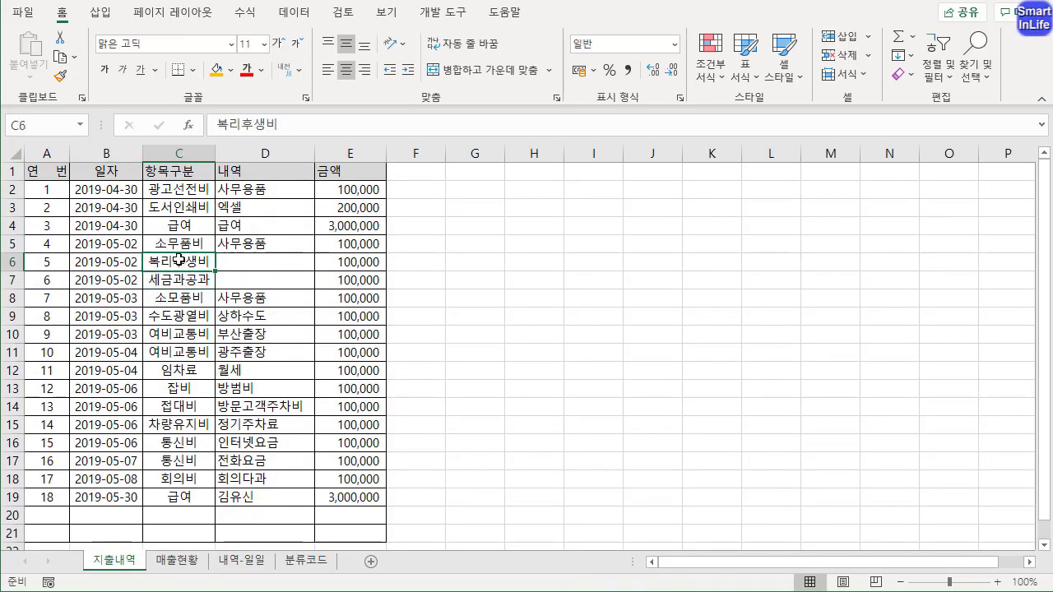
{"action": "left_click", "coordinate": [123, 243]}
{"action": "left_click", "coordinate": [188, 244]}
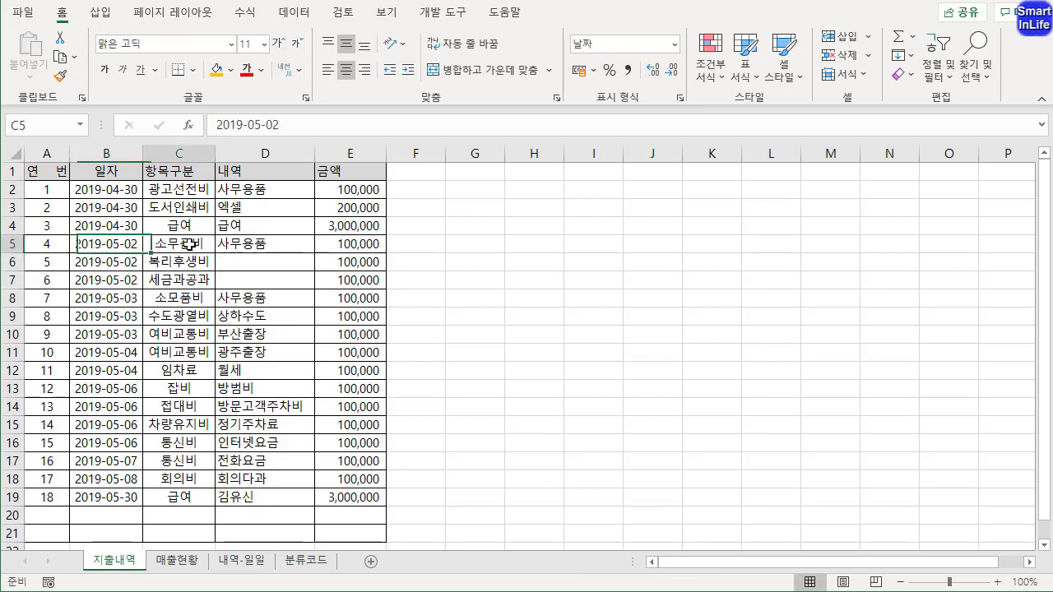
{"action": "left_click", "coordinate": [257, 243]}
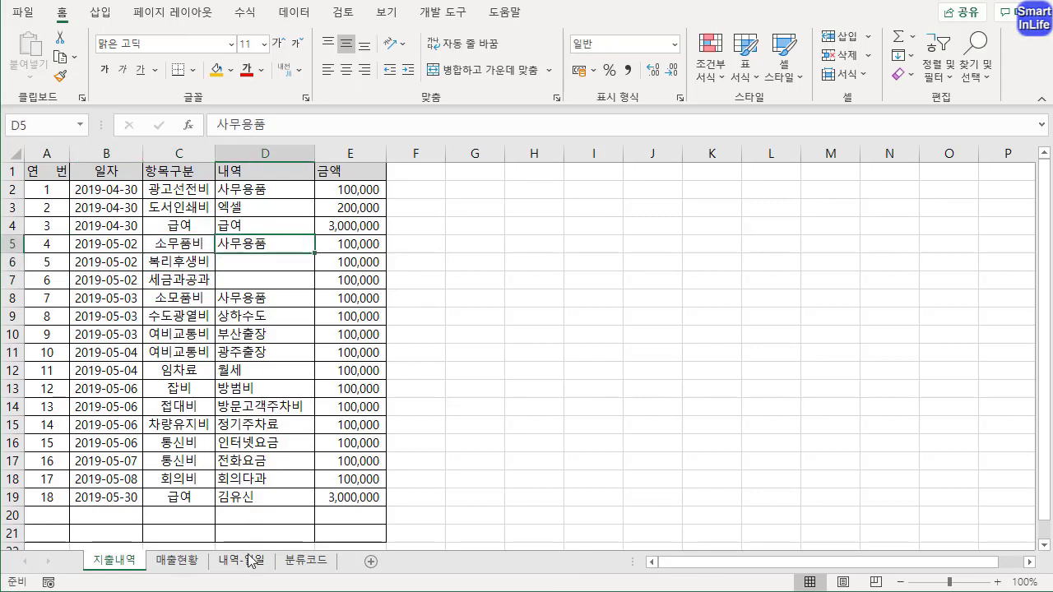
- Correct the item in C5 on the 지출내역 sheet to 소모품비, matching the item name in D10 on 내역-일일
{"action": "left_click", "coordinate": [258, 562]}
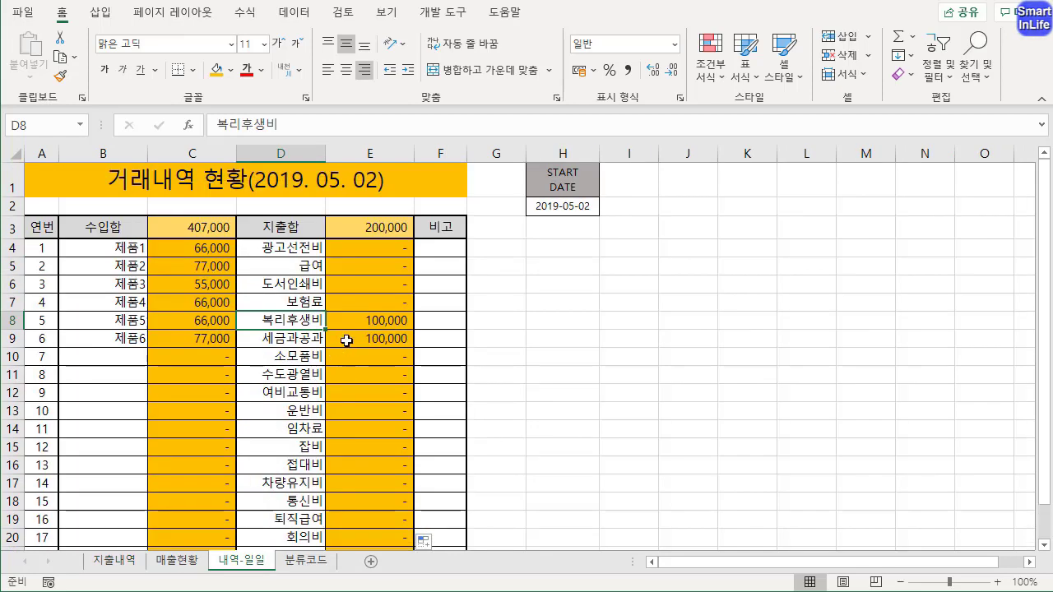
{"action": "left_click", "coordinate": [303, 465]}
{"action": "left_click", "coordinate": [299, 428]}
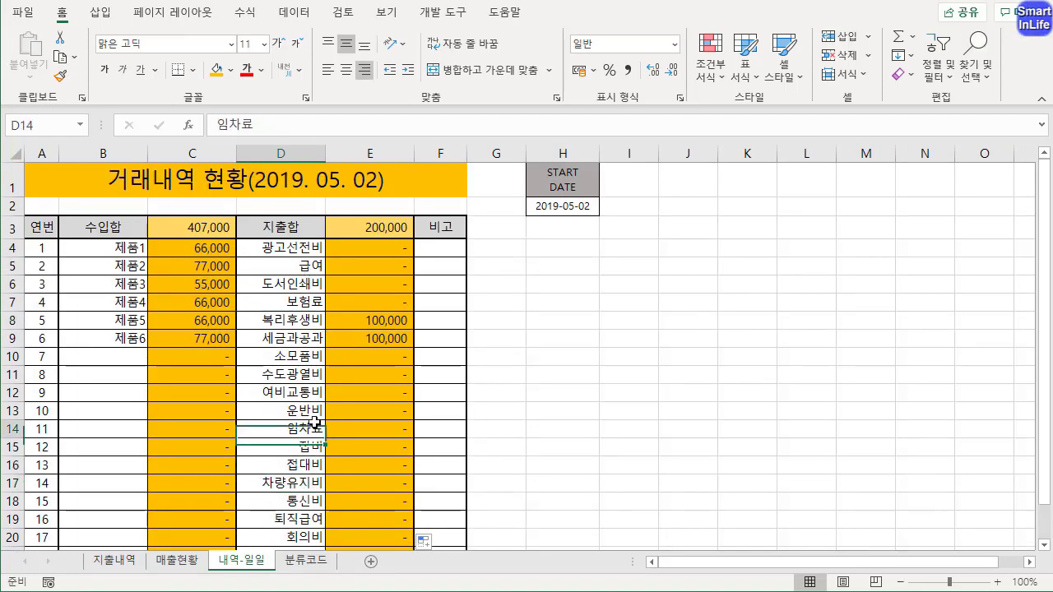
{"action": "left_click", "coordinate": [298, 356]}
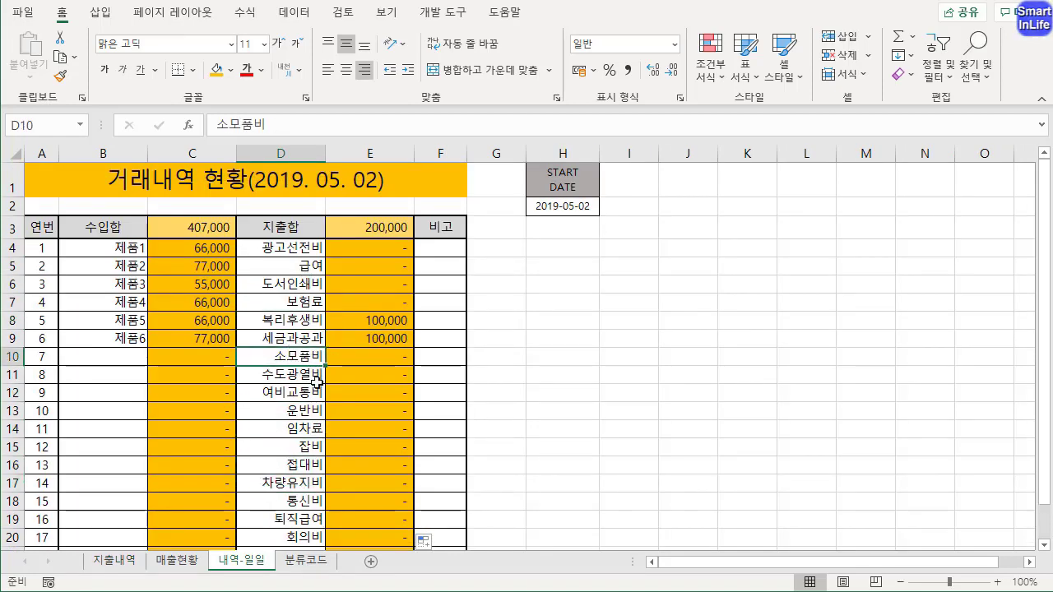
{"action": "left_click", "coordinate": [132, 561]}
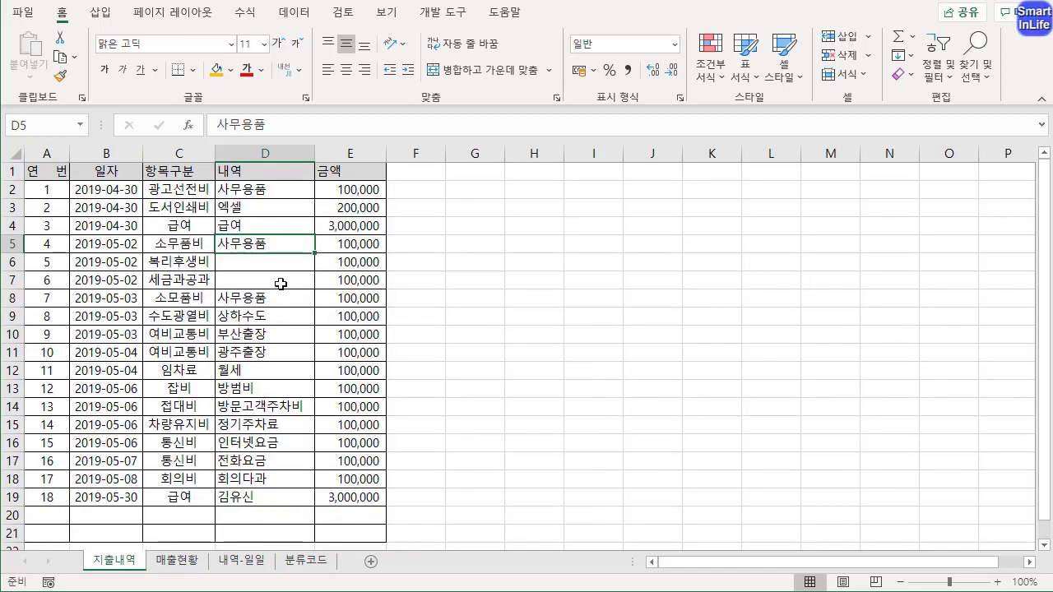
{"action": "left_click", "coordinate": [204, 244]}
{"action": "left_click", "coordinate": [237, 126]}
{"action": "key", "text": "BackSpace"}
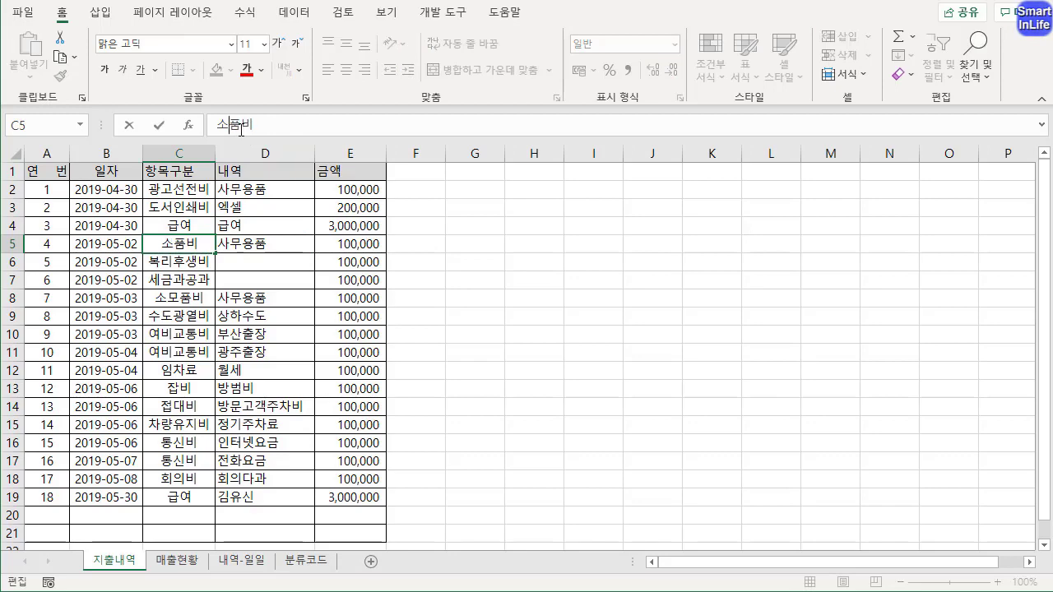
{"action": "type", "text": "모"}
{"action": "key", "text": "Return"}
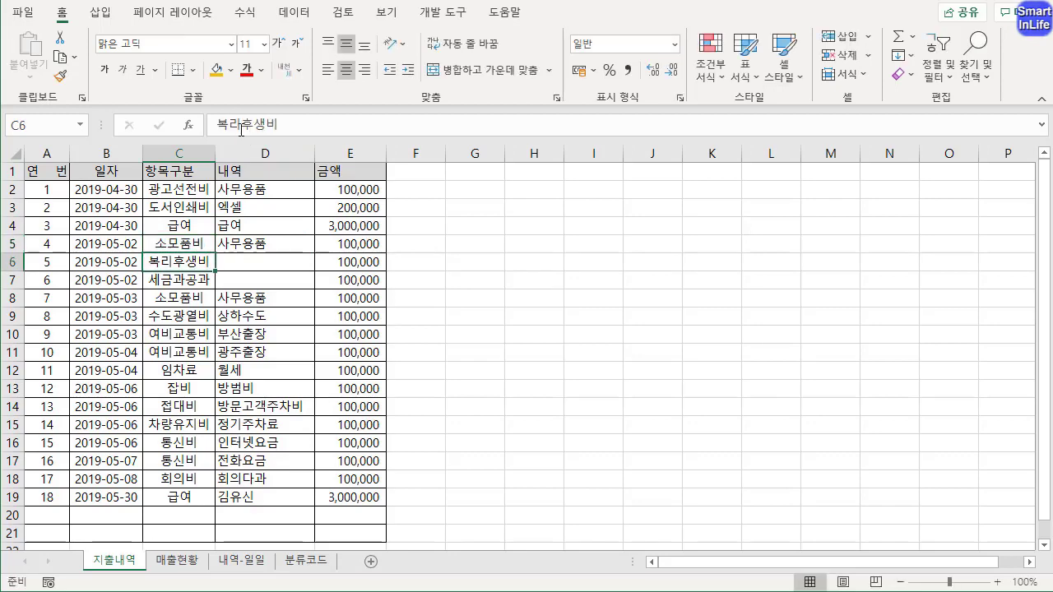
- Compare the expenses in E8:E10 on 내역-일일 with the 2019-05-02 rows in B5:E7 on 지출내역
{"action": "left_click", "coordinate": [259, 566]}
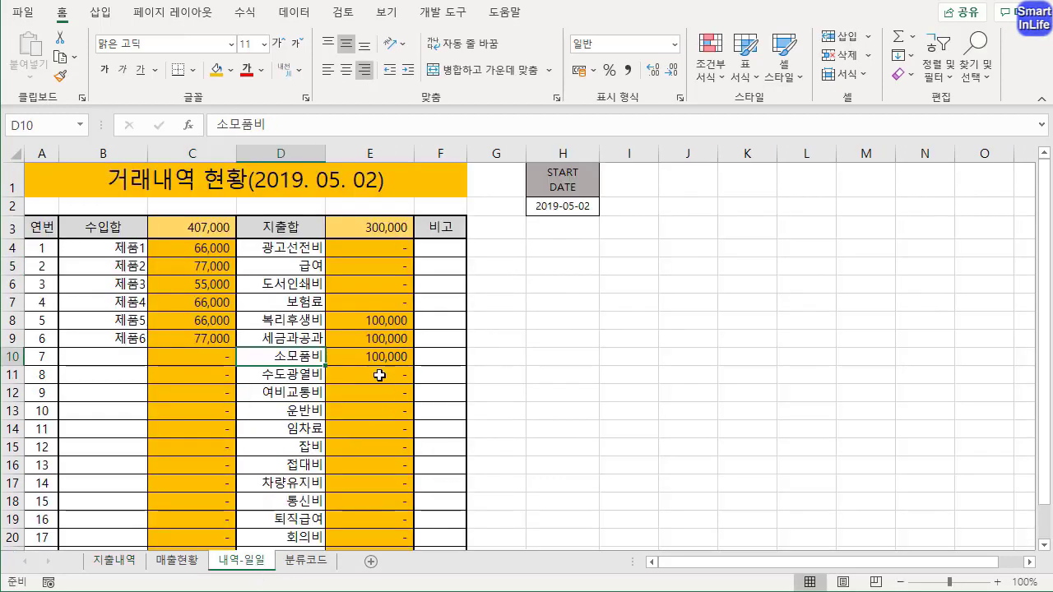
{"action": "left_click", "coordinate": [128, 564]}
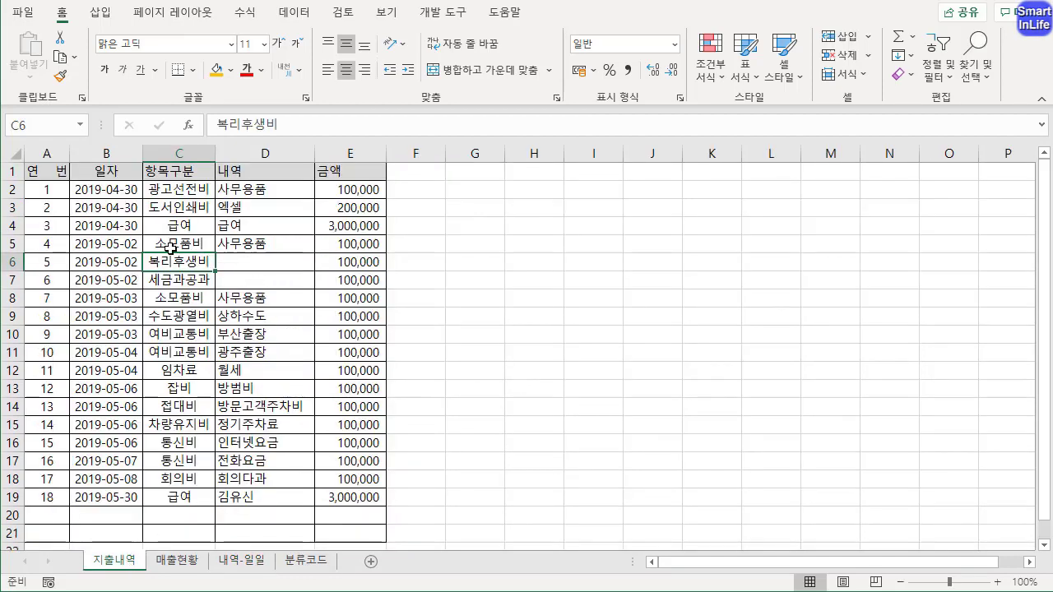
{"action": "left_click_drag", "start_coordinate": [115, 244], "coordinate": [370, 280]}
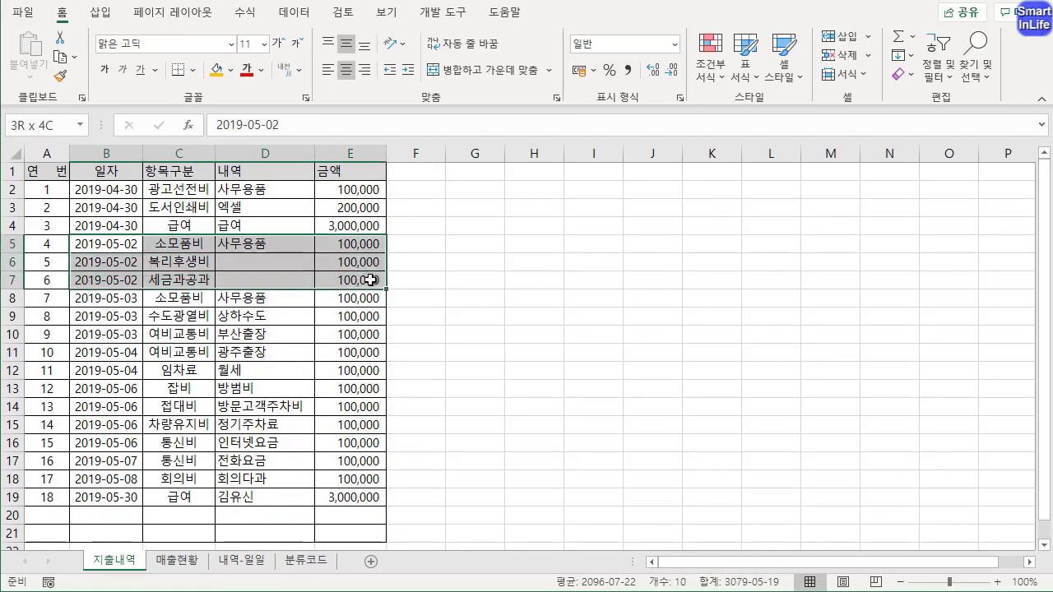
{"action": "left_click", "coordinate": [246, 564]}
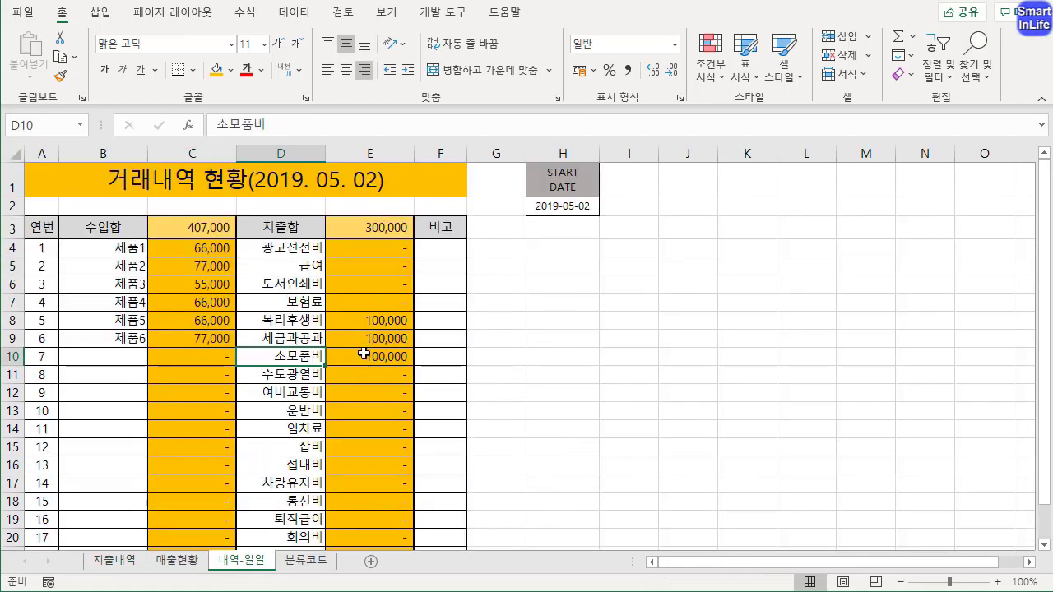
- Set the start date in H2 on 내역-일일 to 2019-05-03
{"action": "left_click", "coordinate": [547, 207]}
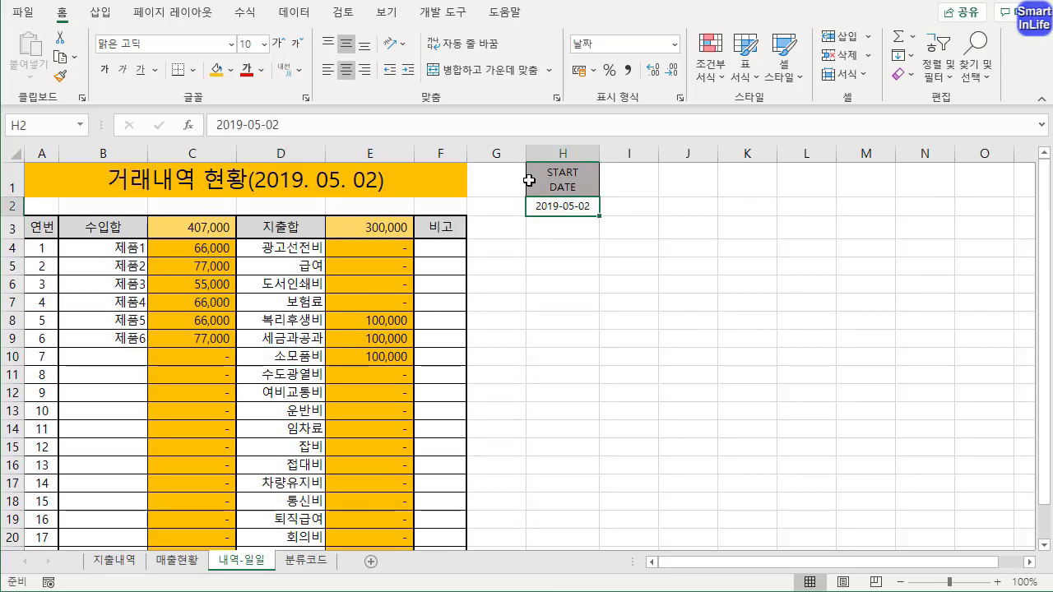
{"action": "left_click", "coordinate": [280, 125]}
{"action": "key", "text": "BackSpace"}
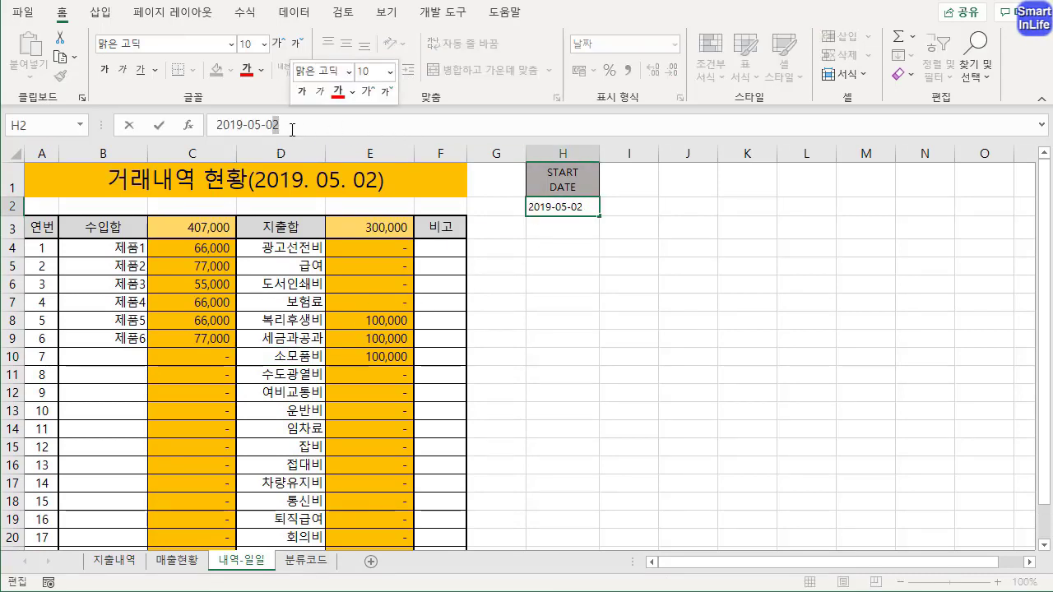
{"action": "type", "text": "3"}
{"action": "key", "text": "Return"}
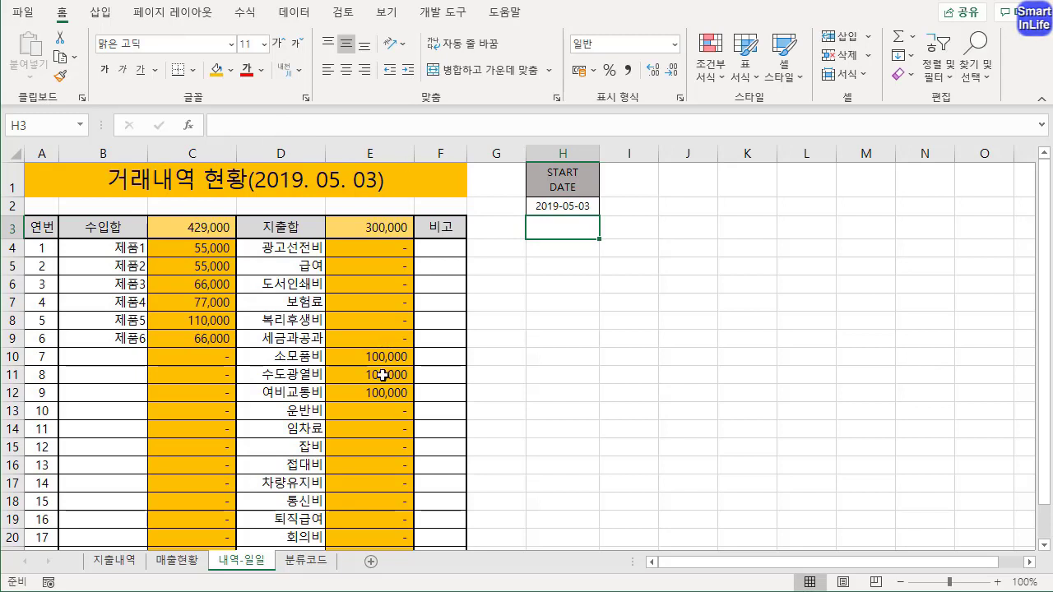
{"action": "left_click", "coordinate": [561, 356]}
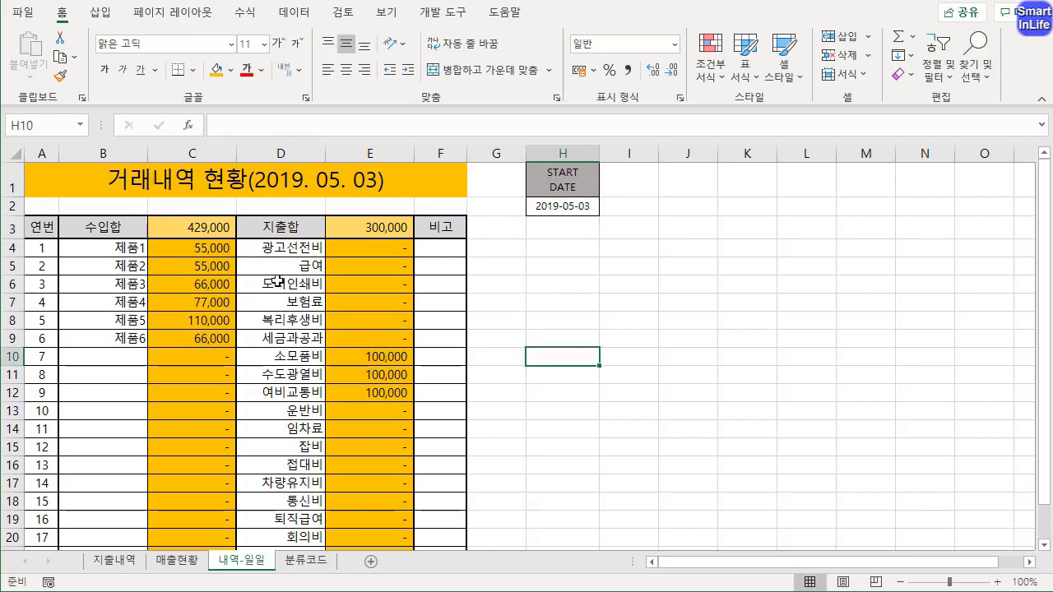
- Examine the title formula in A1 and the start date in H2 that it references
{"action": "left_click", "coordinate": [573, 207]}
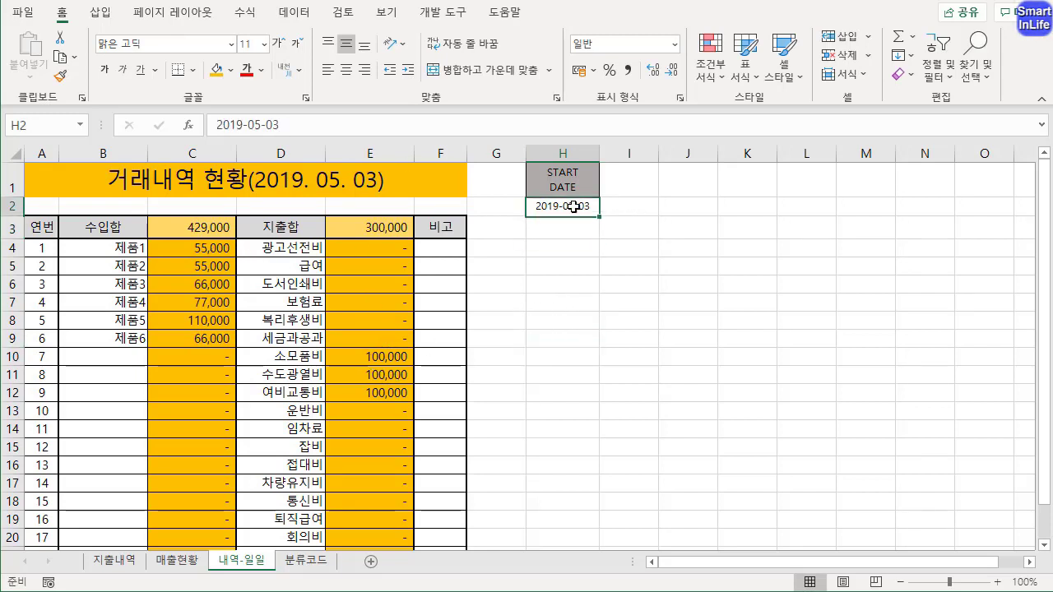
{"action": "left_click", "coordinate": [337, 182]}
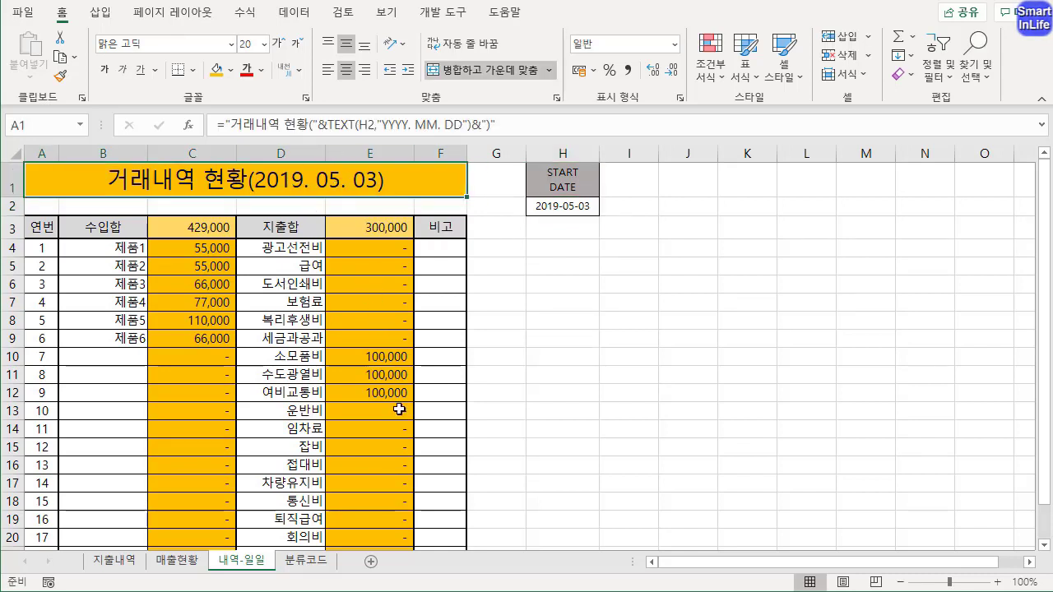
{"action": "left_click", "coordinate": [563, 265]}
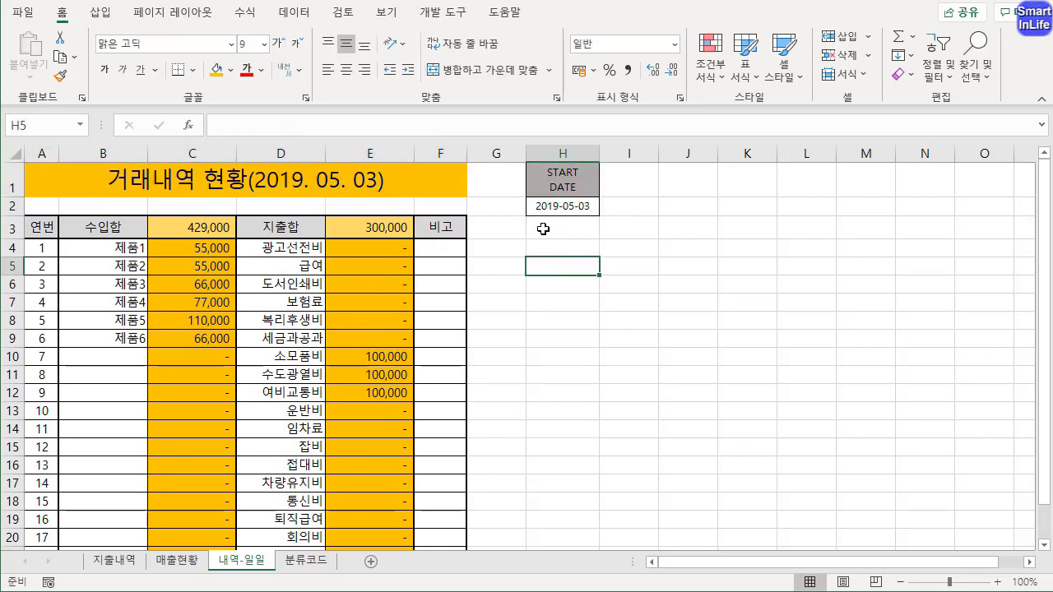
{"action": "left_click", "coordinate": [563, 209]}
{"action": "key", "text": "Return"}
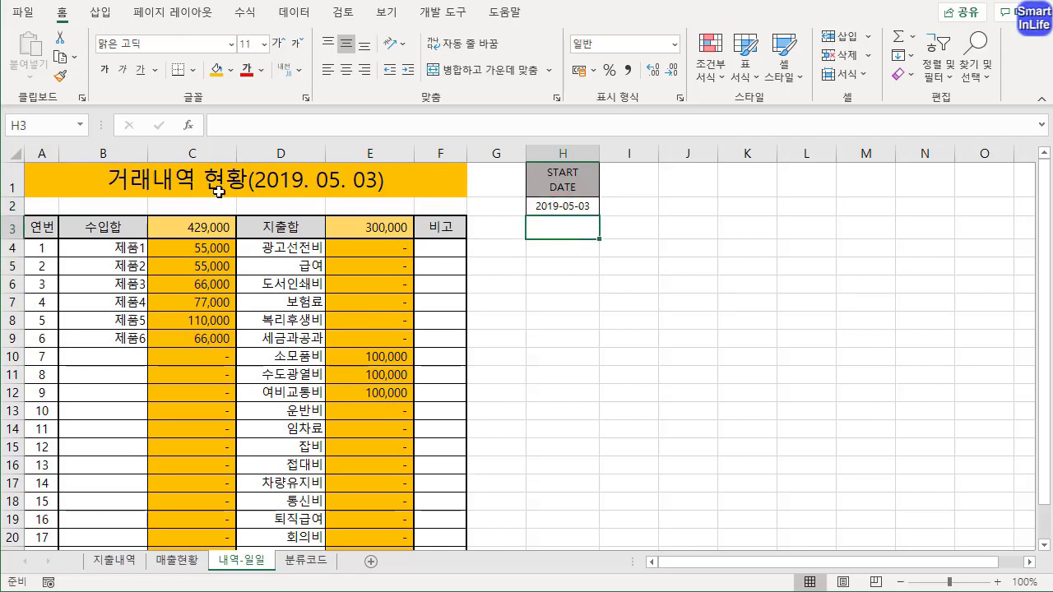
{"action": "left_click", "coordinate": [204, 175]}
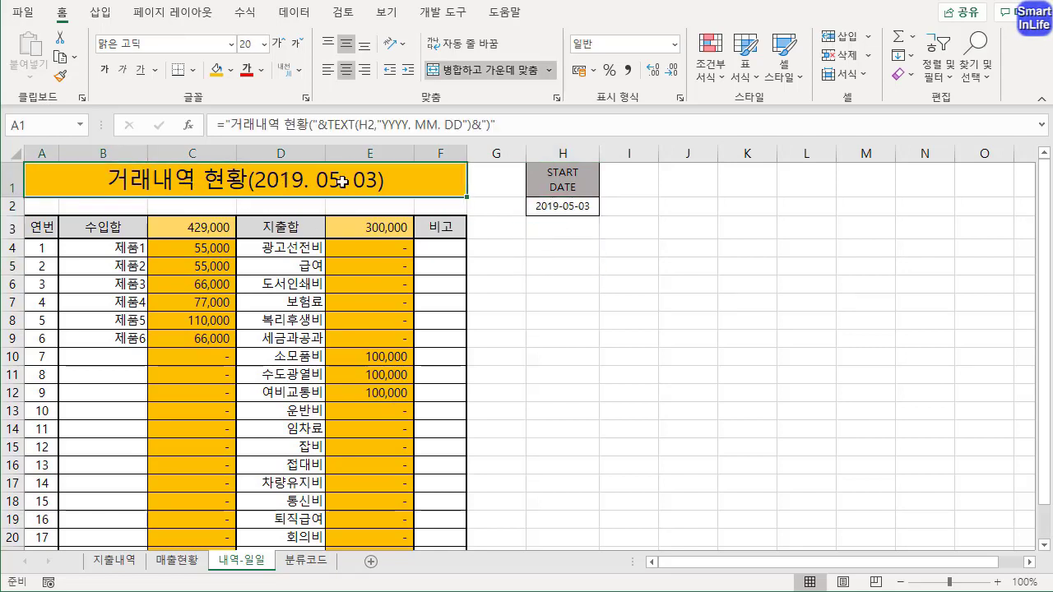
- Review the 지출내역 and 매출현황 source sheets, and the start date cell H2 on 내역-일일
{"action": "left_click", "coordinate": [131, 561]}
{"action": "left_click", "coordinate": [177, 560]}
{"action": "left_click", "coordinate": [236, 563]}
{"action": "left_click", "coordinate": [560, 208]}
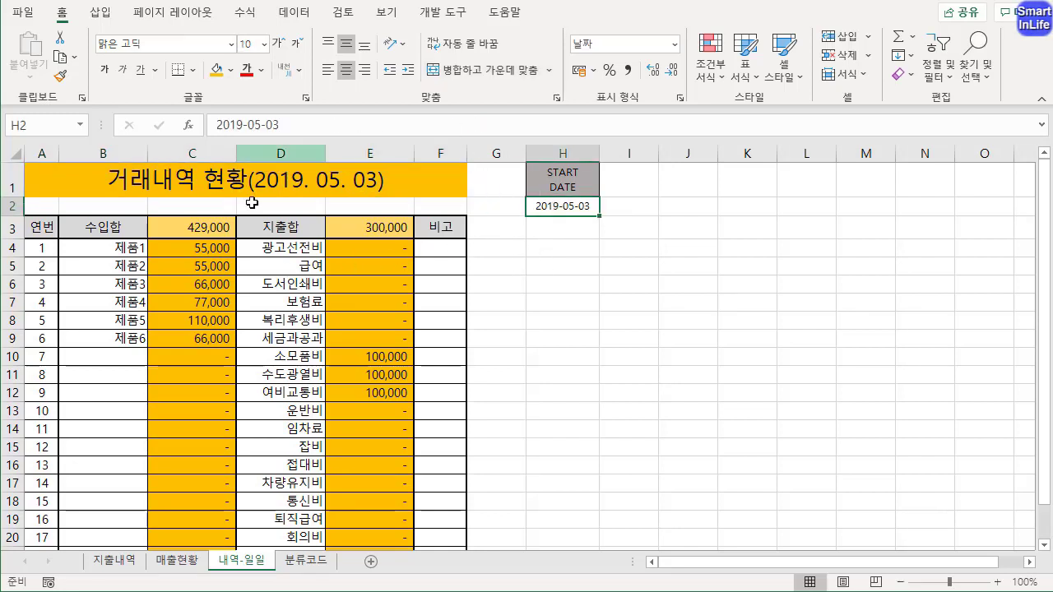
{"action": "left_click", "coordinate": [566, 270]}
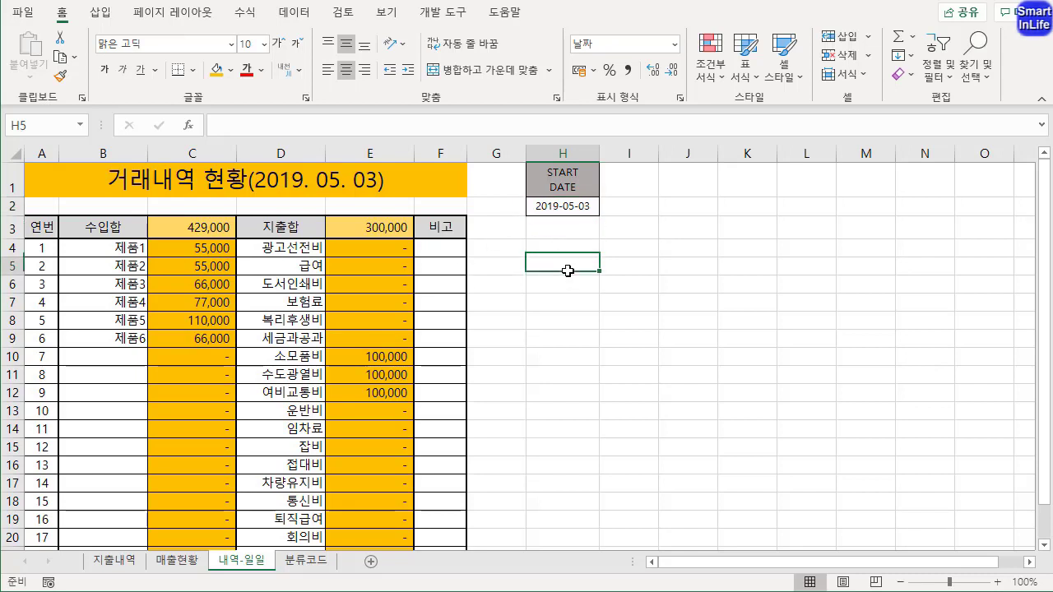
{"action": "left_click", "coordinate": [561, 212]}
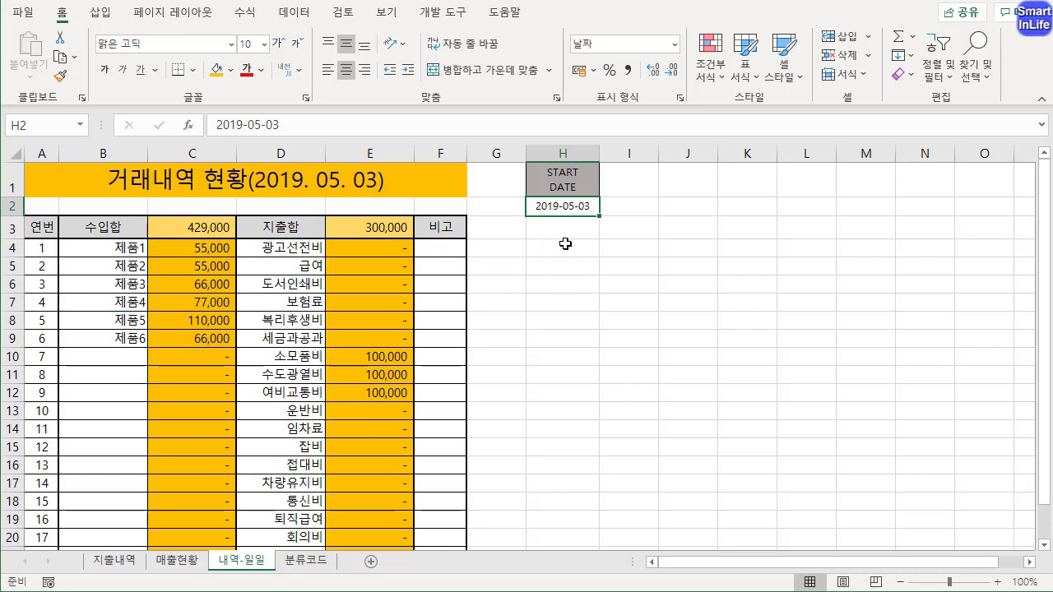
{"action": "left_click", "coordinate": [557, 289]}
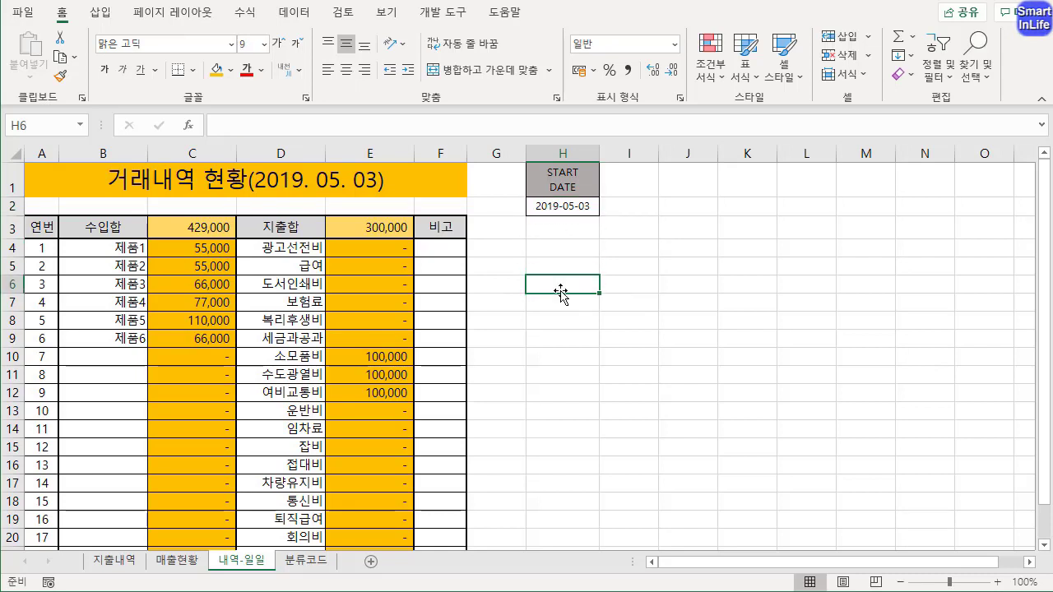